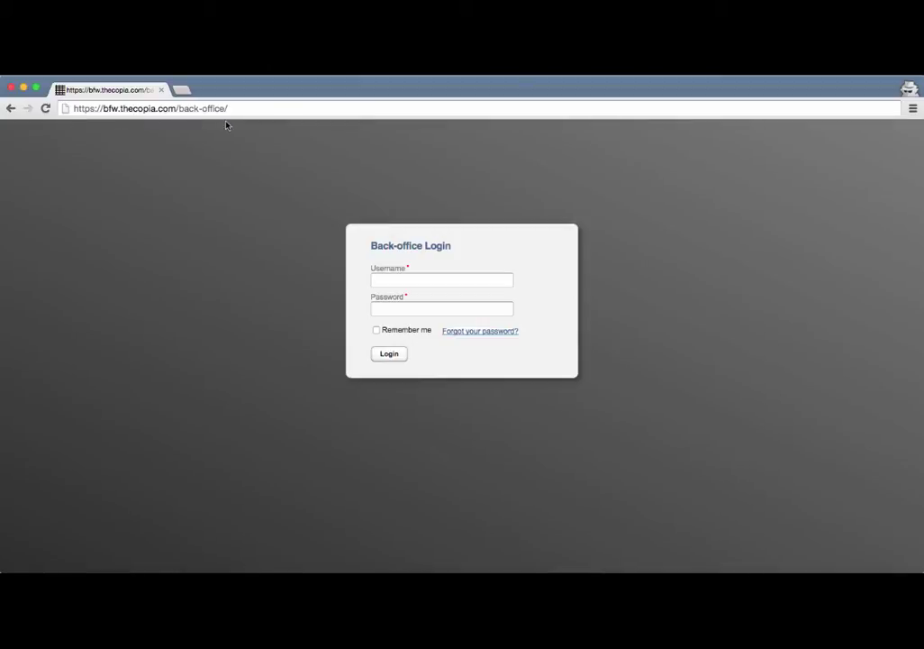
Sign in to the back-office with the school admin username and password.
left_click(399, 283)
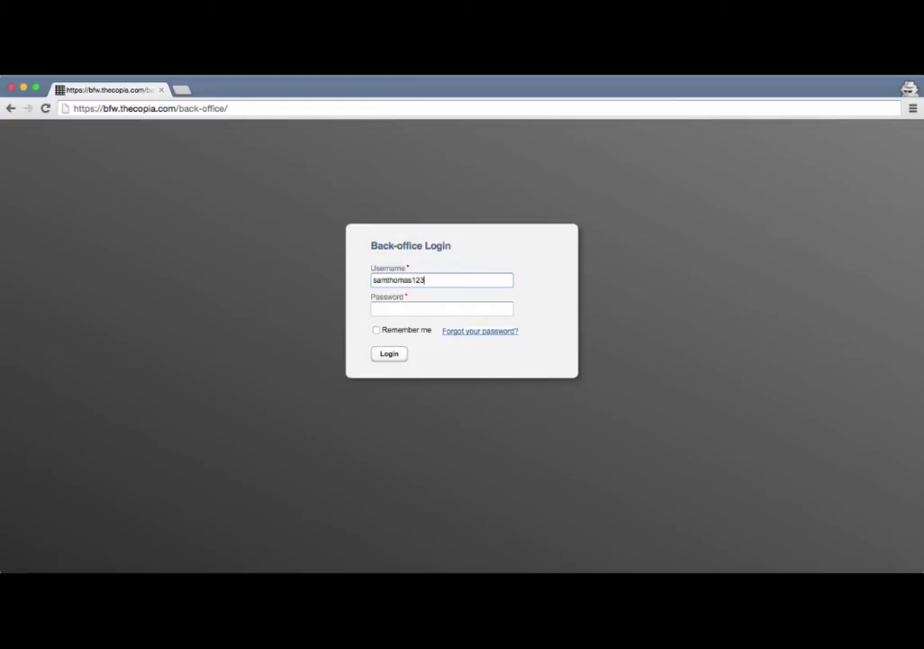
key("Tab")
type("******")
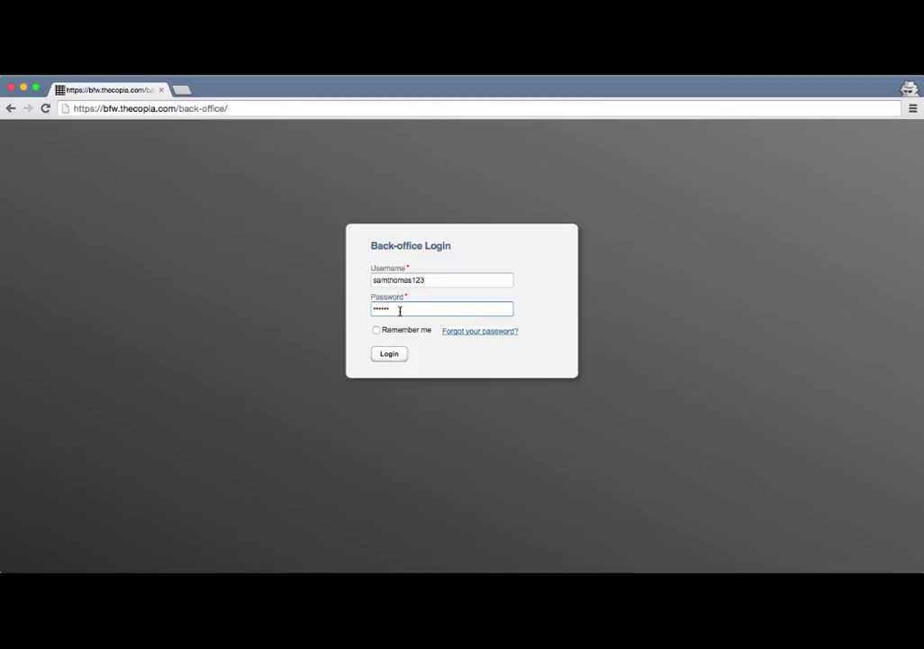
left_click(389, 354)
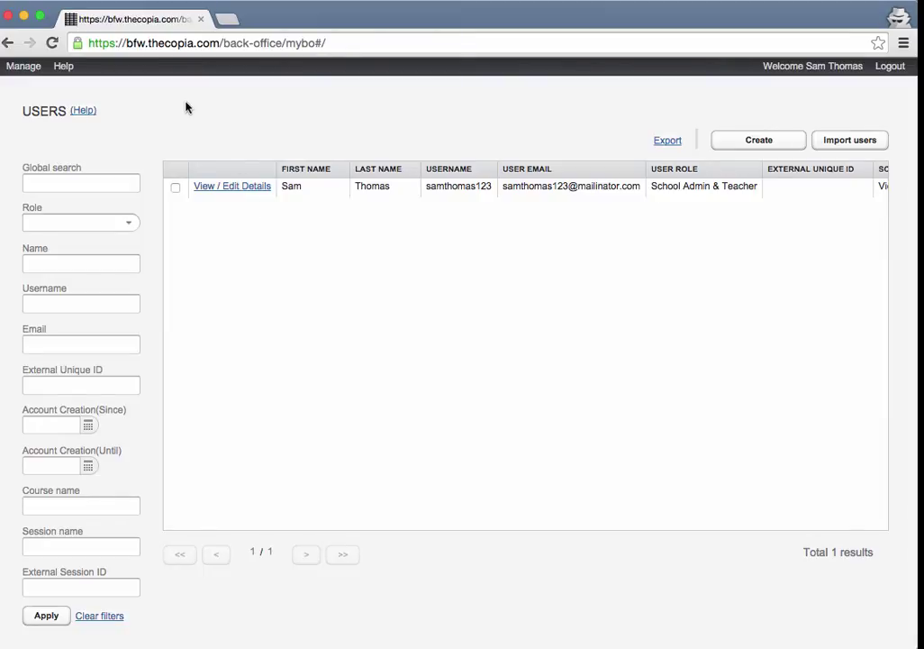
left_click(33, 72)
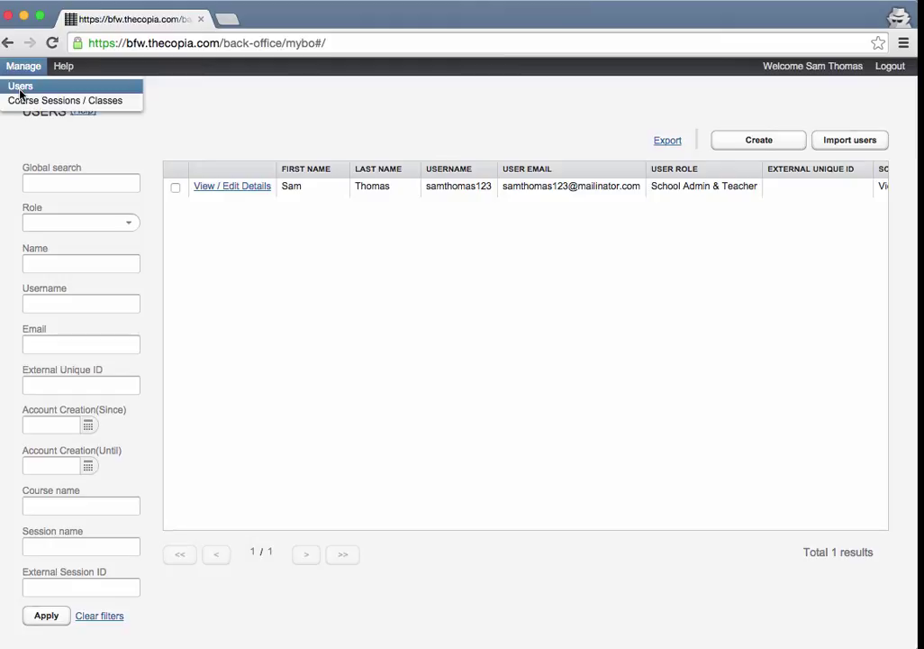
left_click(20, 86)
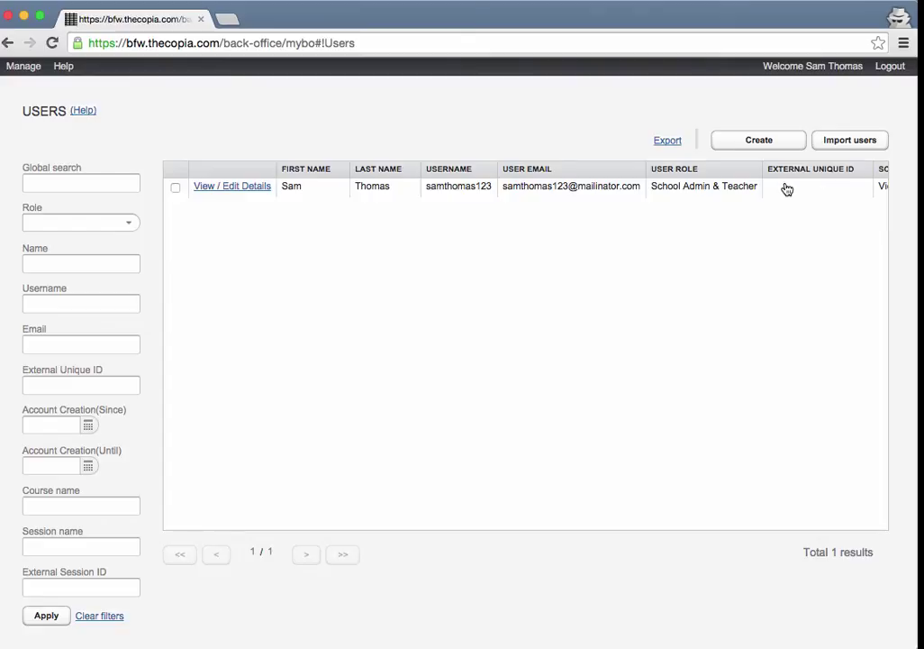
Create a new user and set its role to Teacher.
left_click(760, 140)
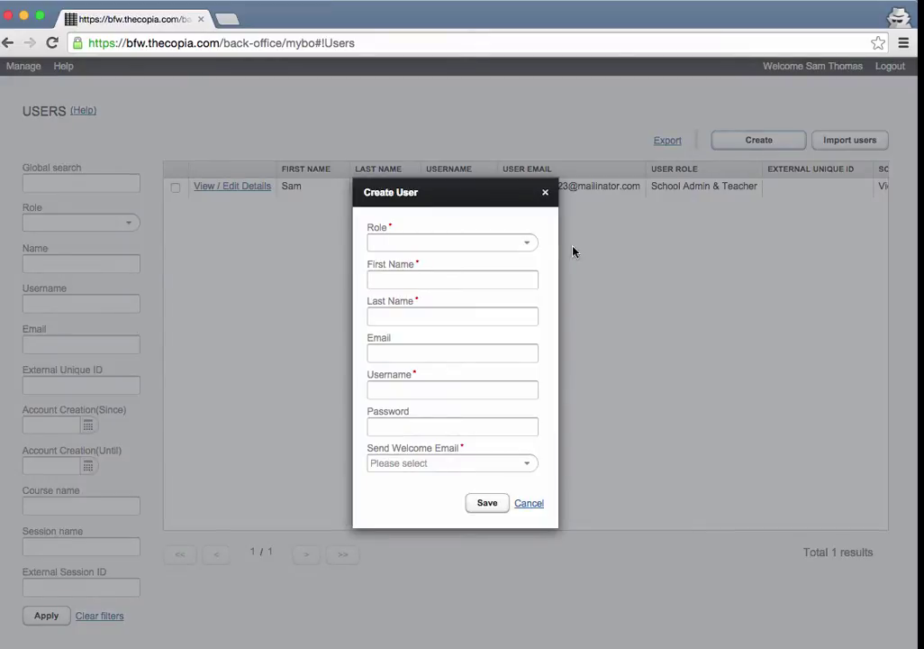
left_click(527, 244)
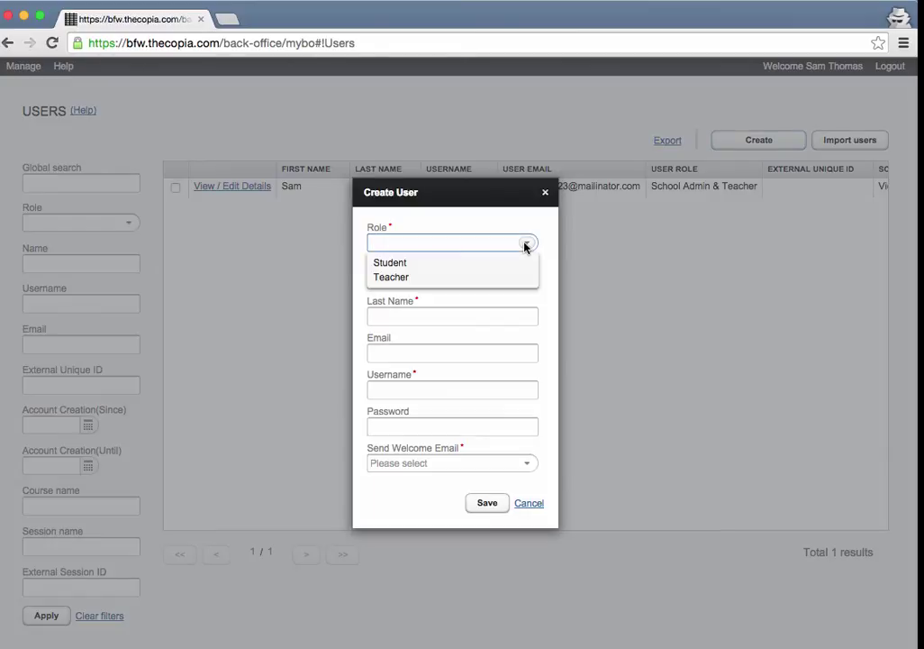
left_click(410, 277)
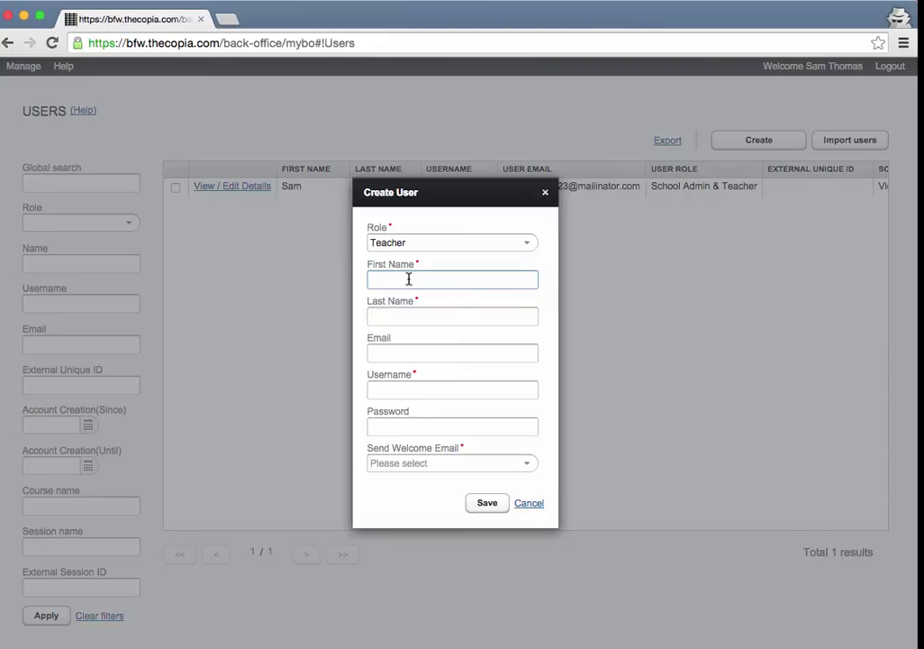
Enter the teacher's first name, last name and e-mail address, then select the e-mail for copying.
type("Mary")
key("Tab")
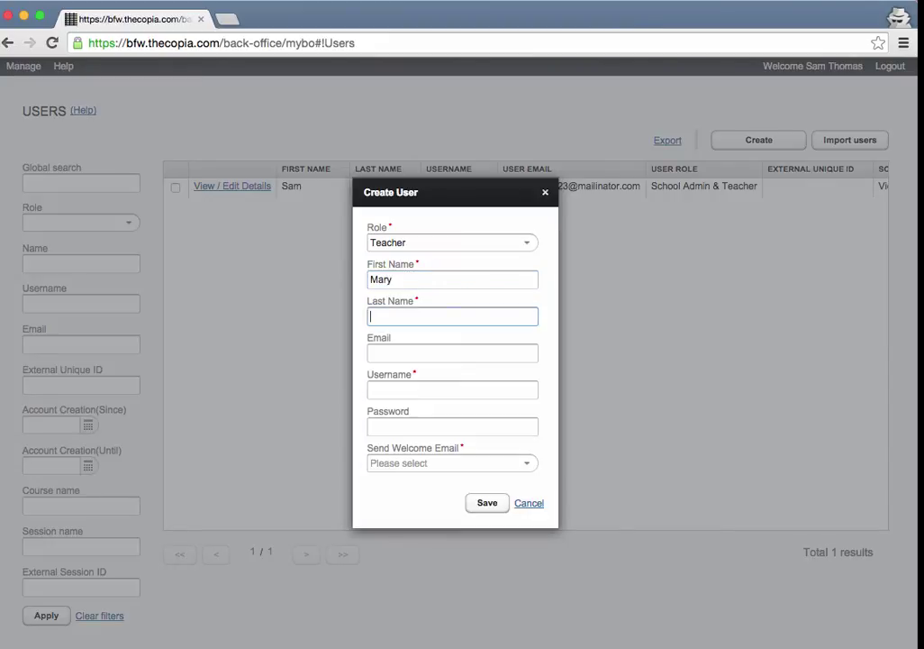
type("Teacher")
left_click(425, 348)
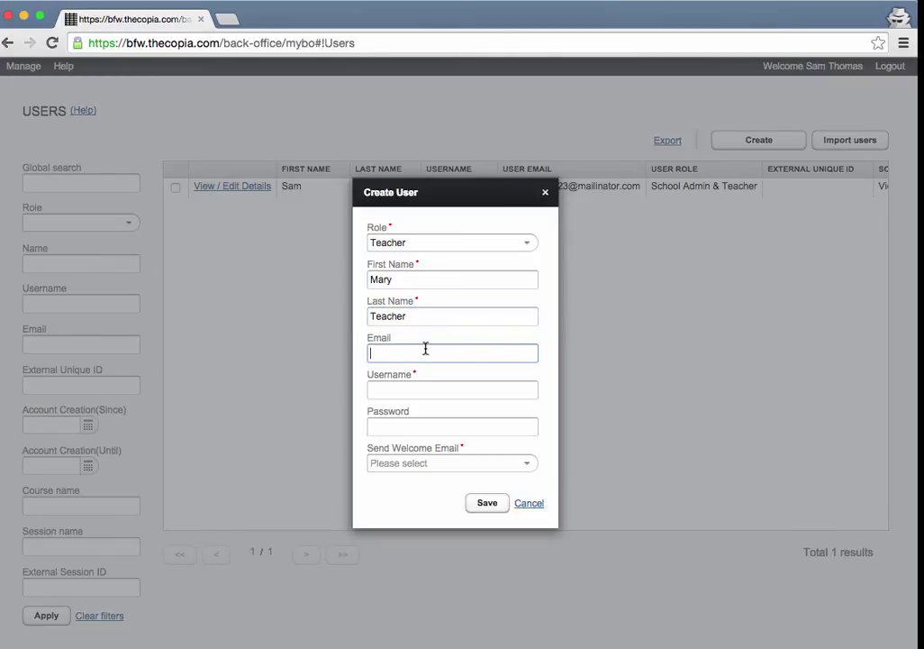
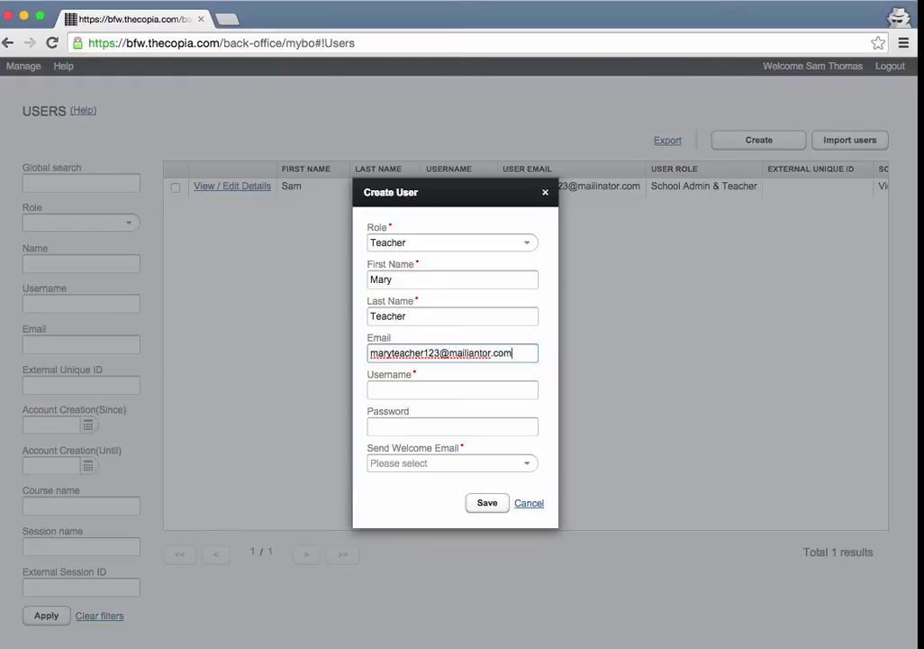
key("Tab")
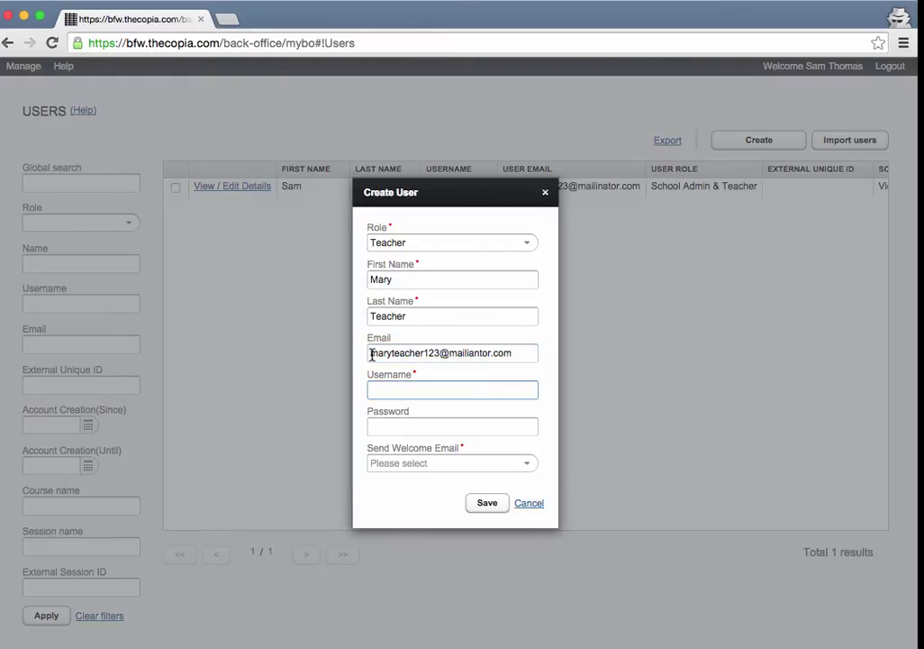
left_click_drag(371, 354, 513, 361)
key("super+c")
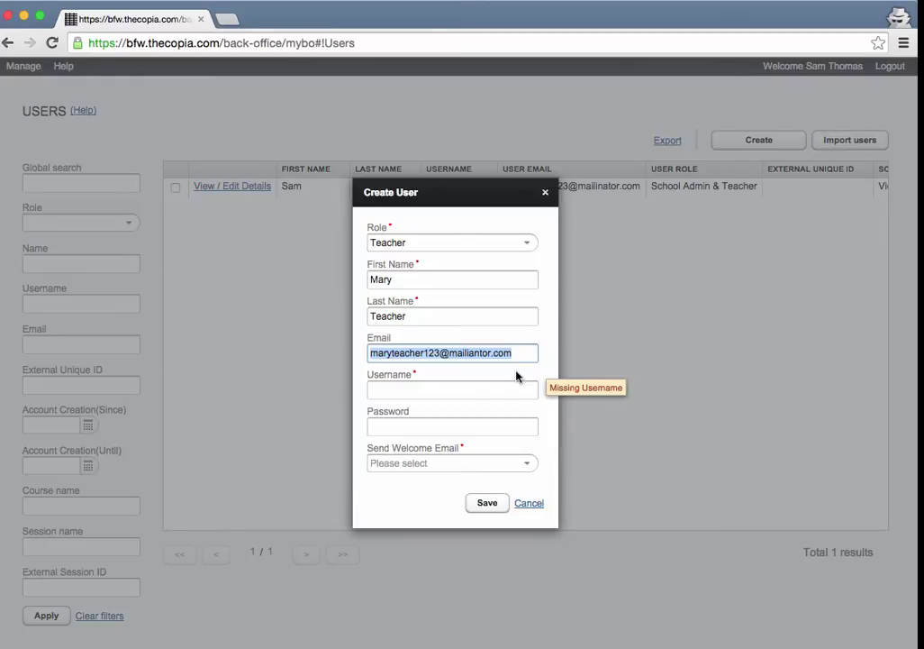
Use the e-mail as username, set a password, choose 'Don't send welcome email', and save.
left_click(462, 389)
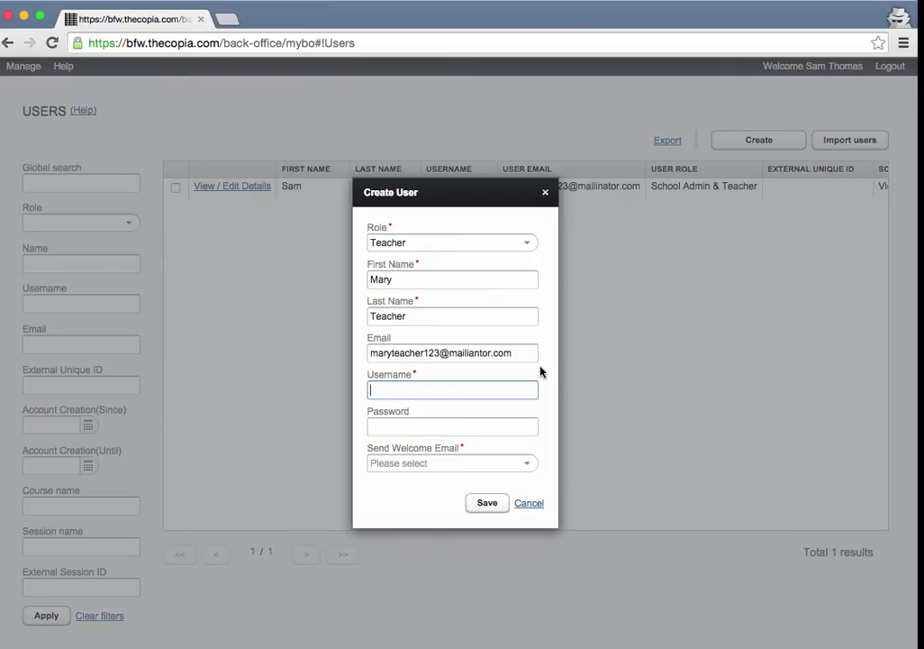
key("super+v")
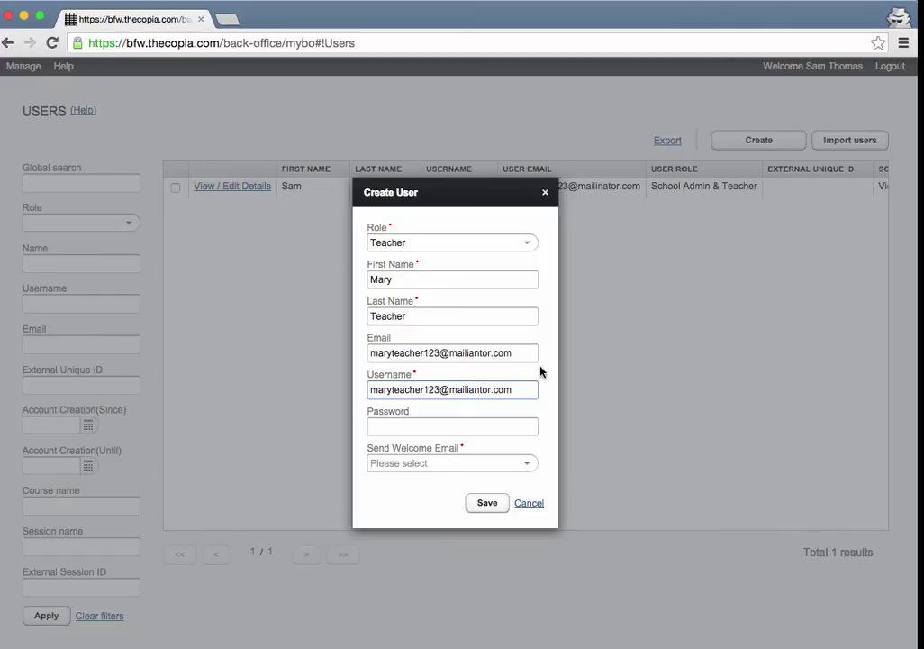
left_click(438, 426)
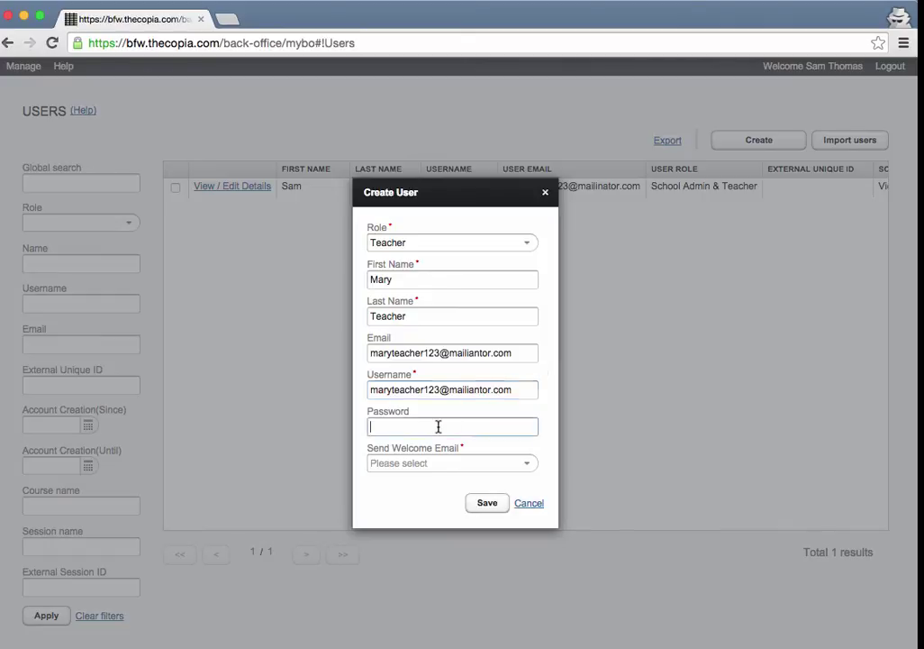
type("123456")
left_click(527, 464)
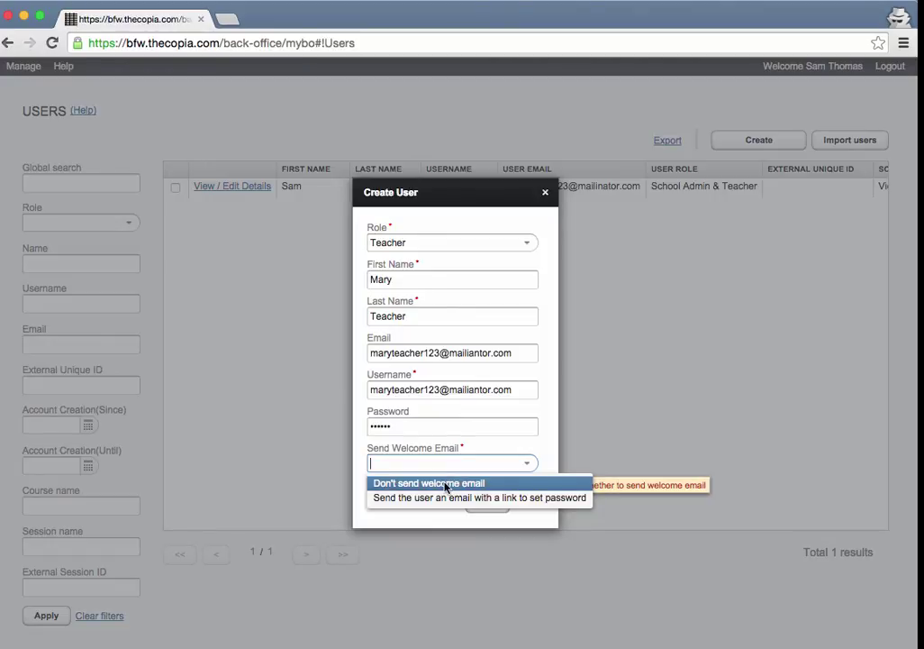
left_click(446, 484)
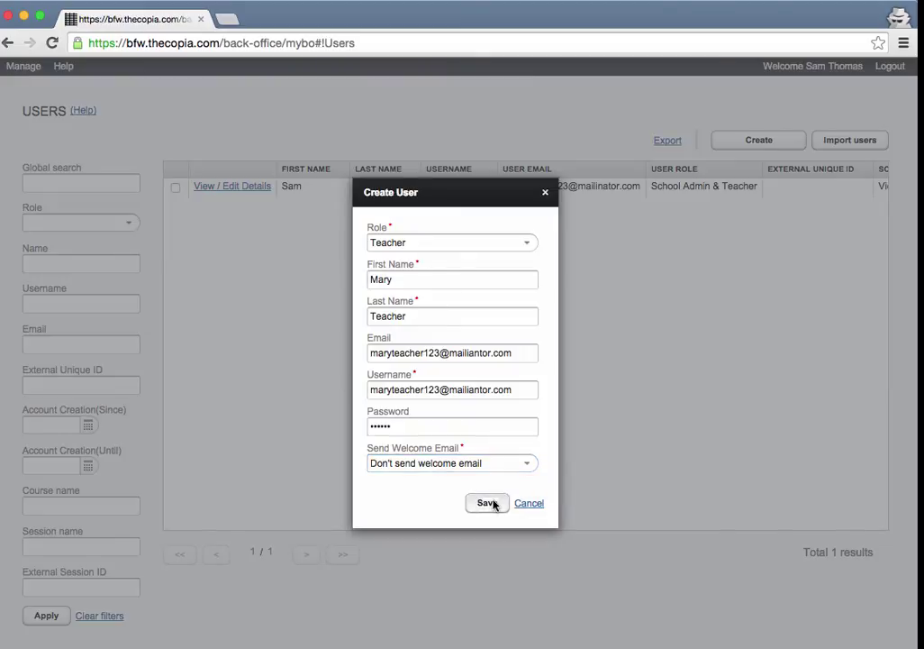
left_click(487, 502)
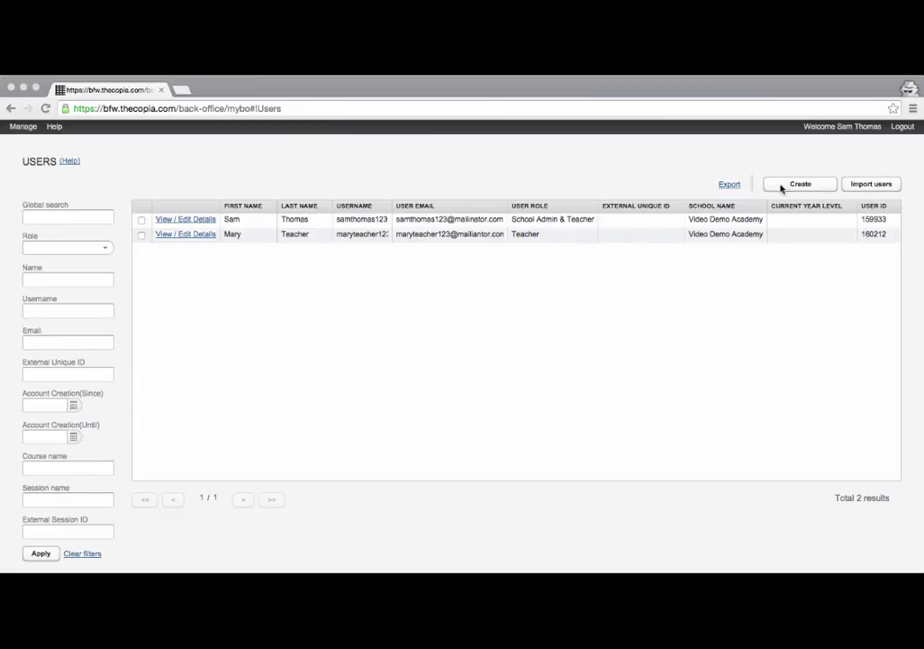
Refocus the browser to see the new teacher as the second user in the Users list.
left_click(24, 130)
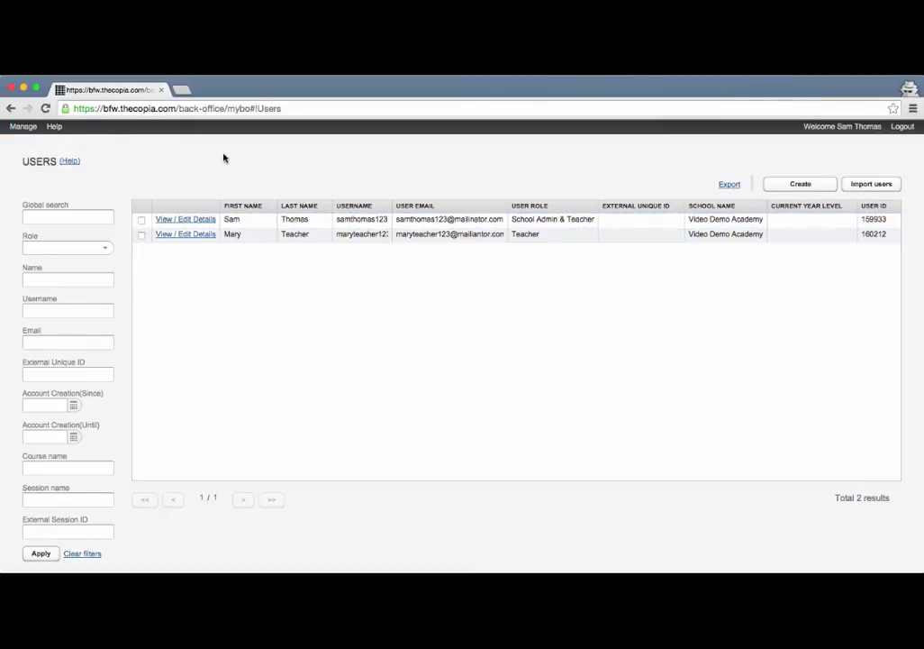
Start Import users, dismiss the iCloud alert, keep 'Preset users passwords via .csv file', and show the template.
left_click(870, 185)
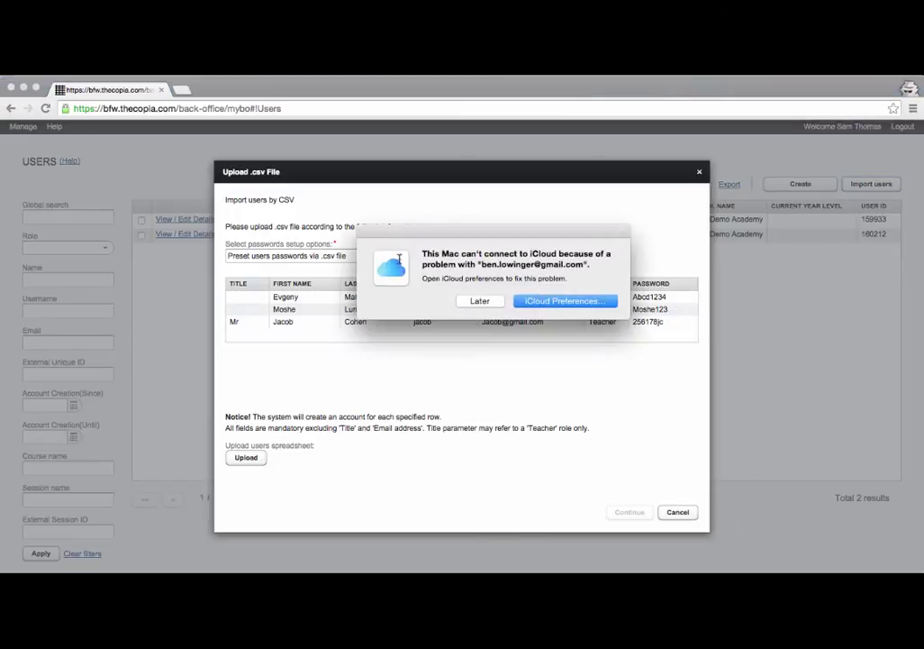
left_click(490, 299)
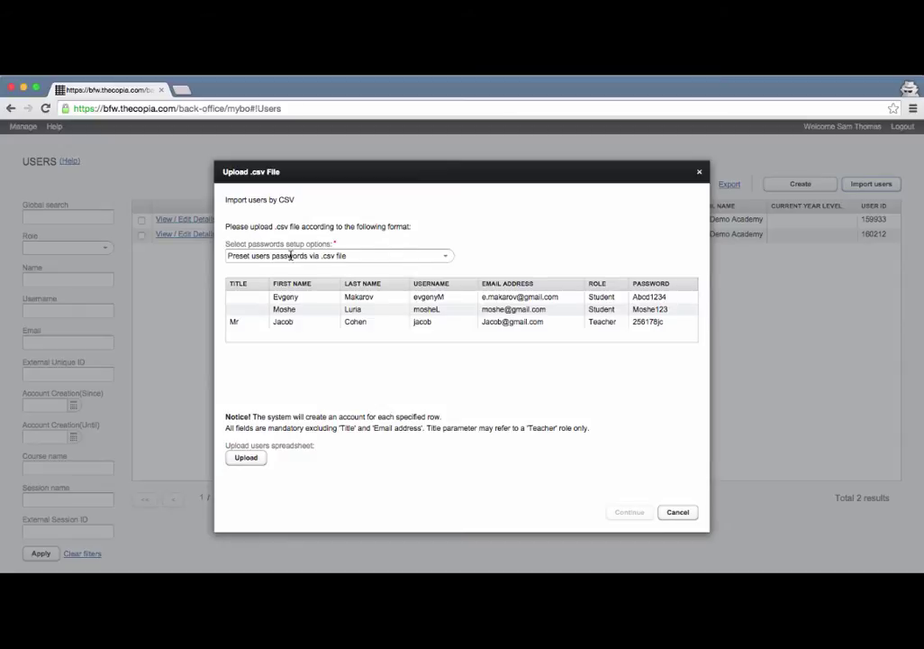
left_click(444, 257)
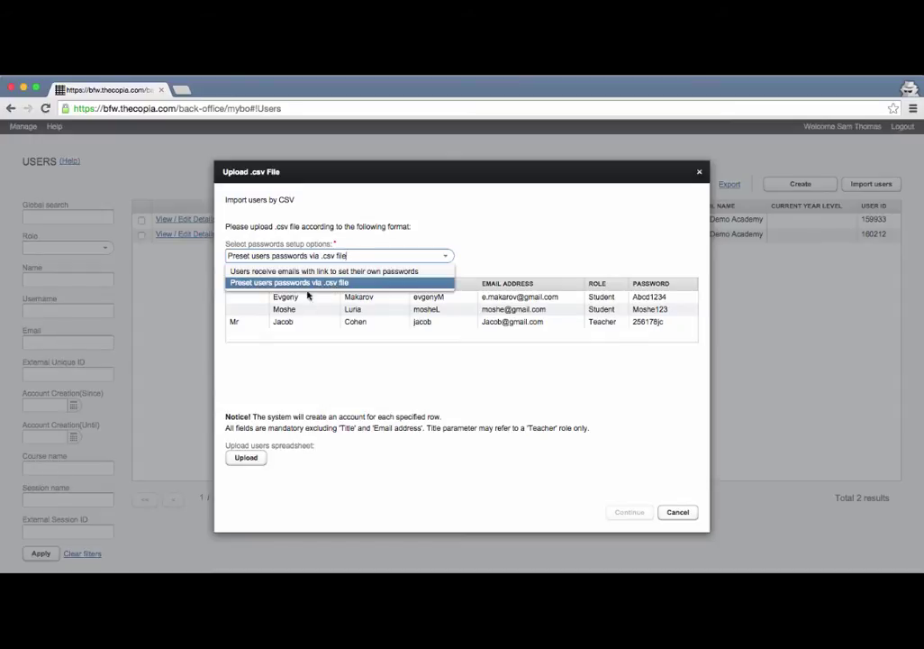
left_click(297, 285)
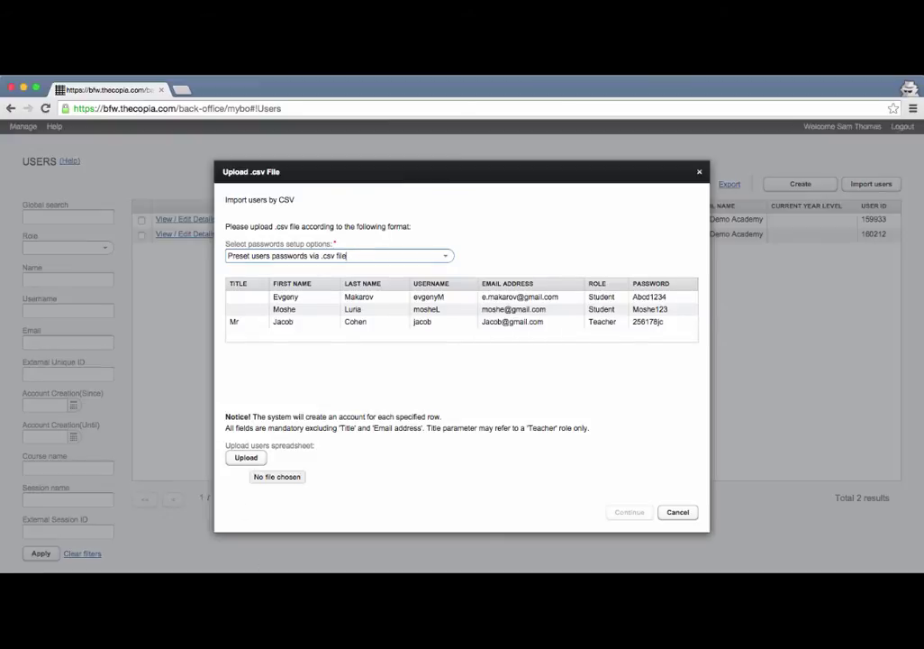
left_click_drag(315, 571, 330, 357)
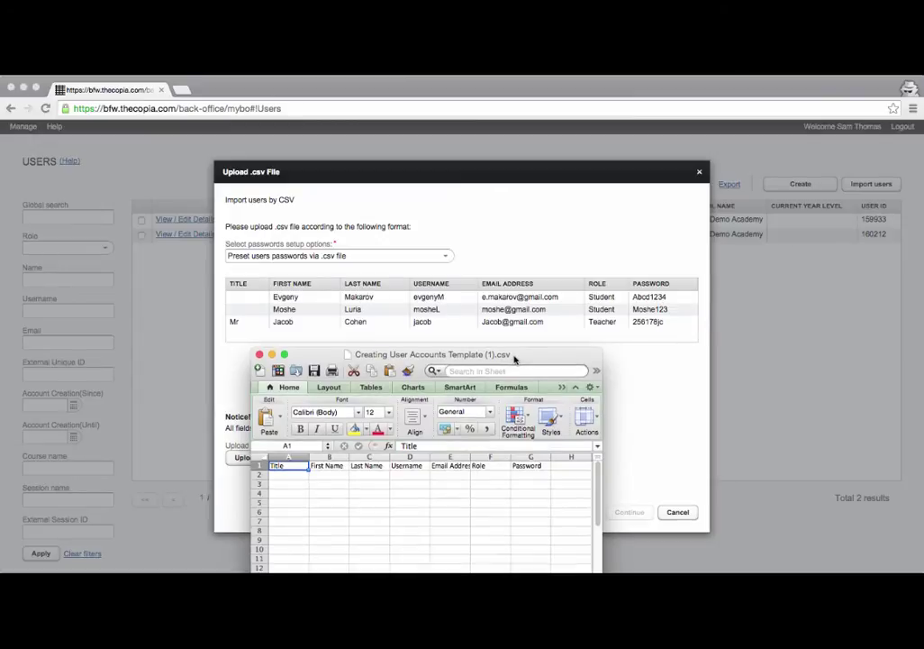
In row 2 of the template, enter title MR and the teacher's first and last name.
left_click_drag(514, 358, 580, 251)
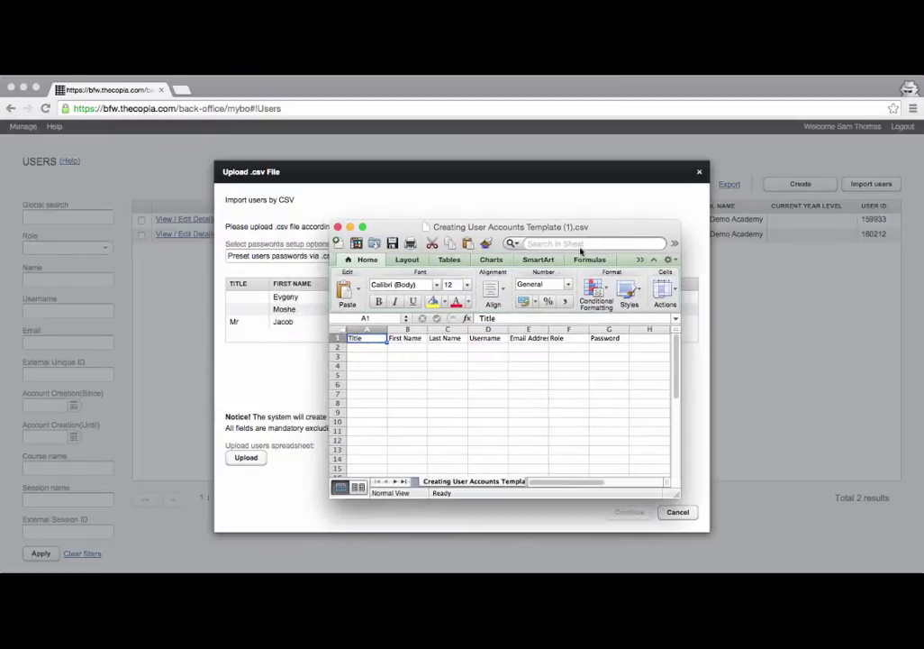
left_click(372, 347)
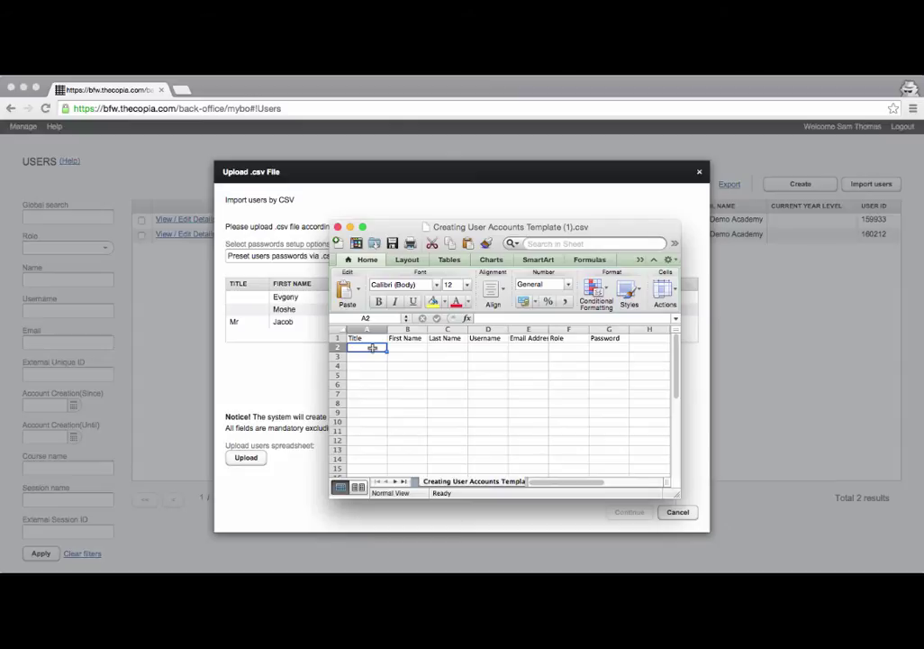
type("MRS")
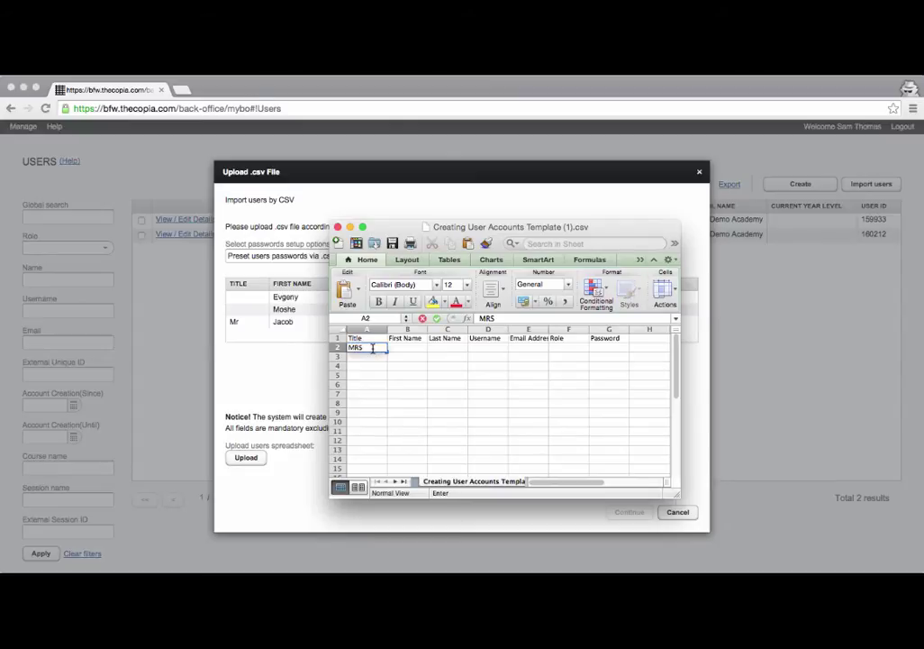
key("BackSpace")
key("BackSpace")
type("D")
key("BackSpace")
type("PROF")
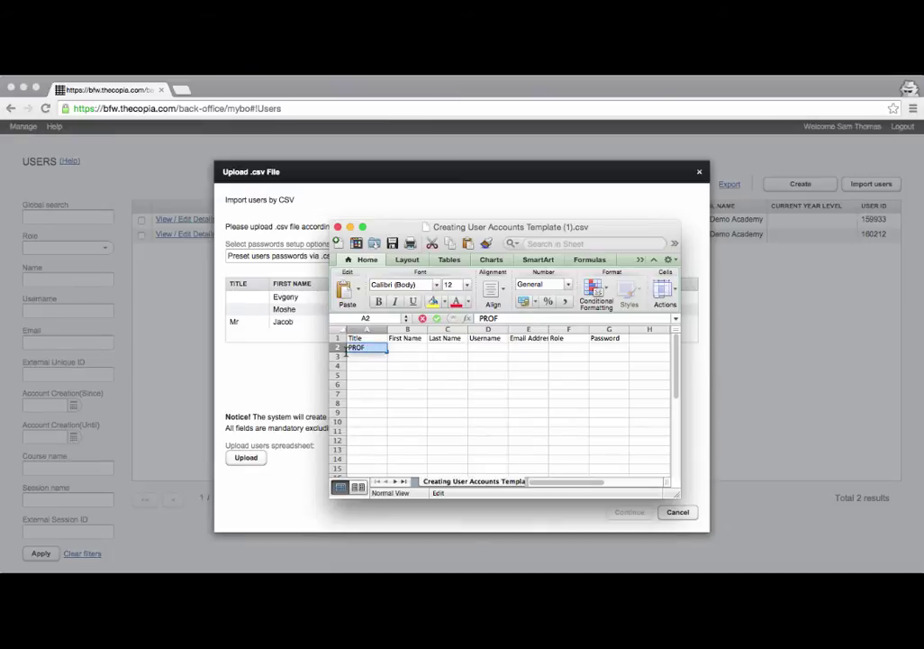
key("BackSpace")
key("BackSpace")
key("BackSpace")
key("BackSpace")
type("MR")
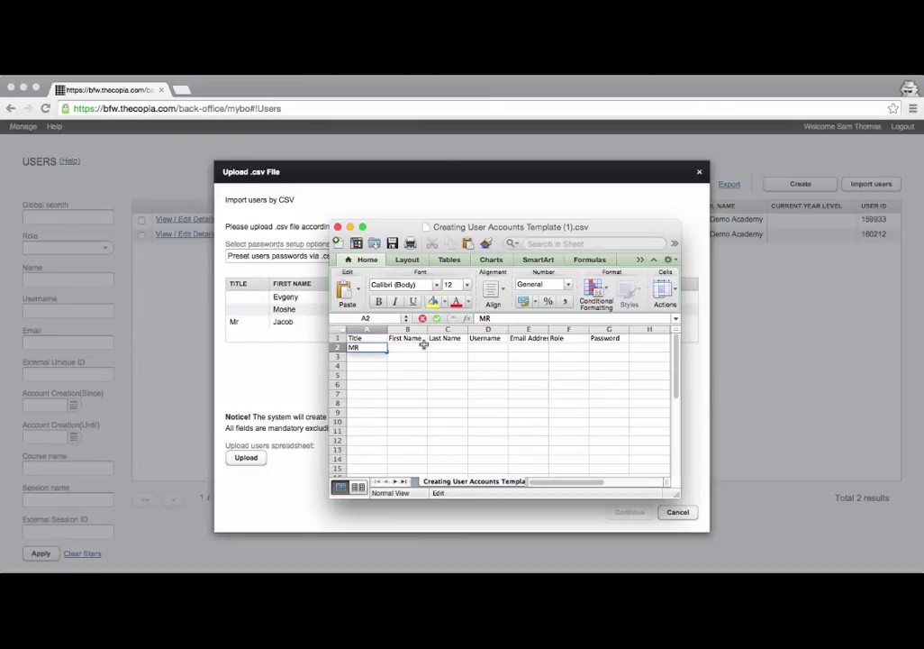
key("Tab")
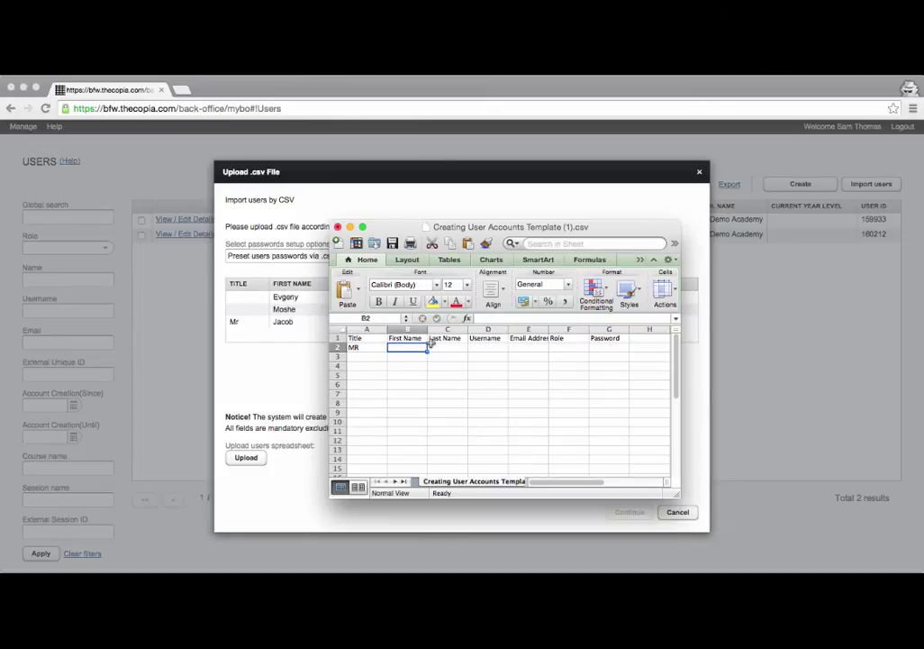
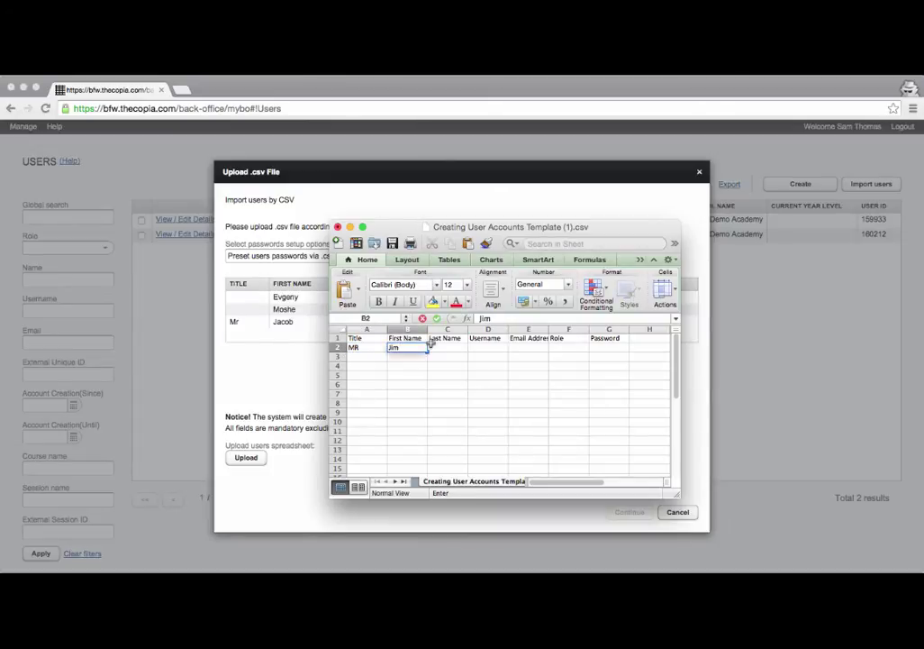
key("Tab")
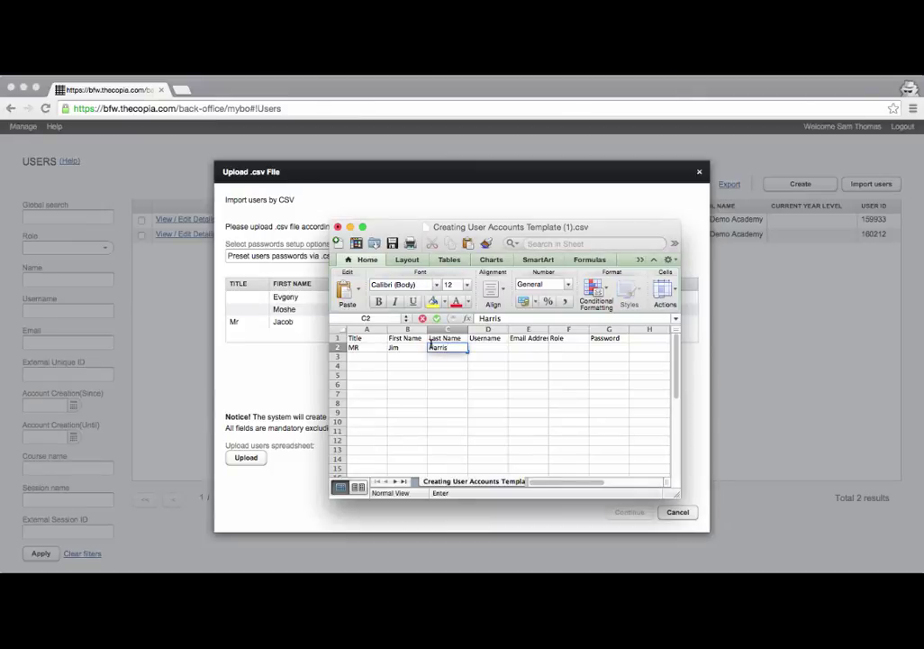
key("Tab")
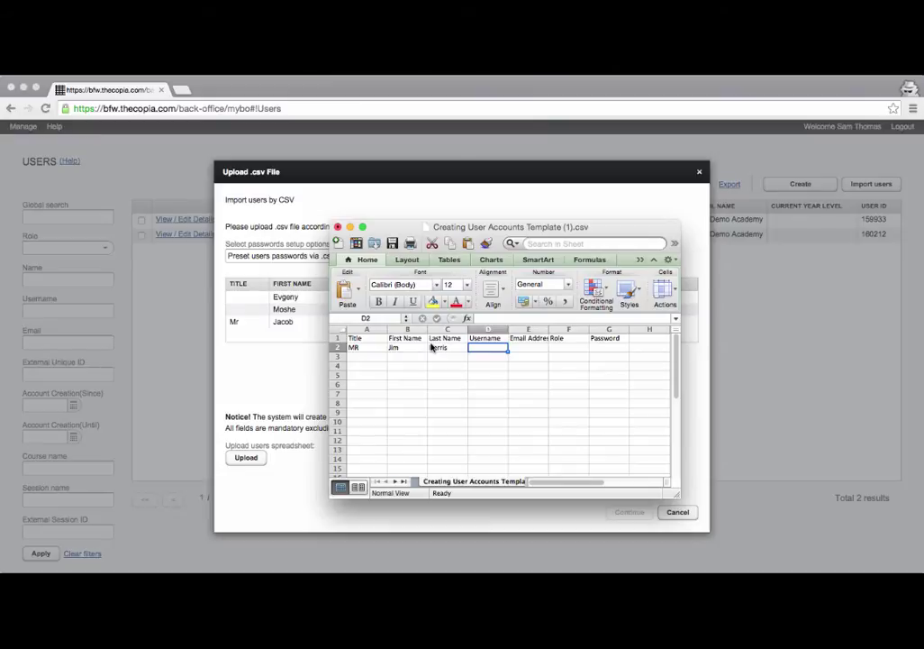
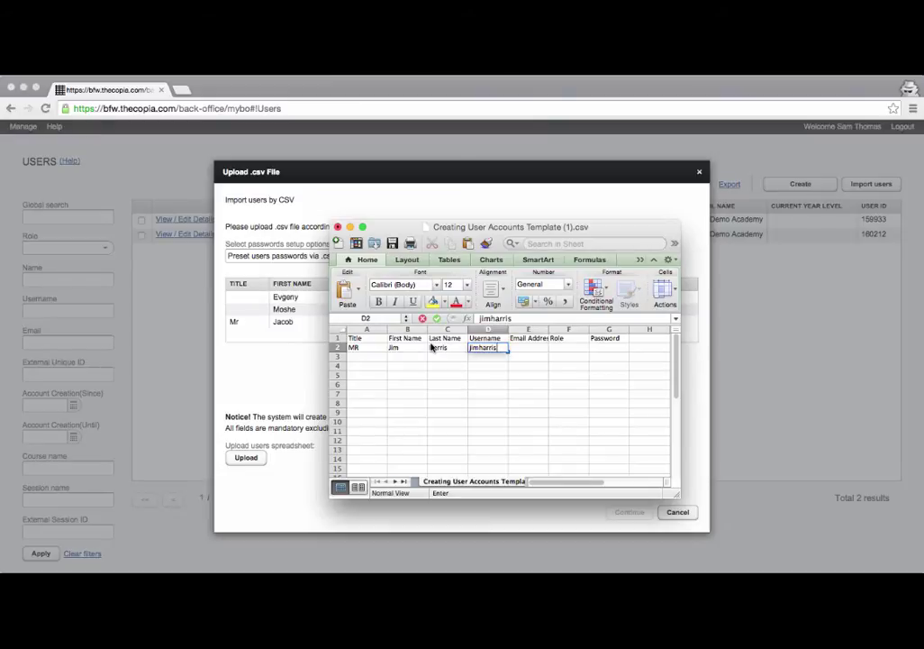
Complete row 2 with the teacher's username, e-mail, role Teacher and a password.
key("Tab")
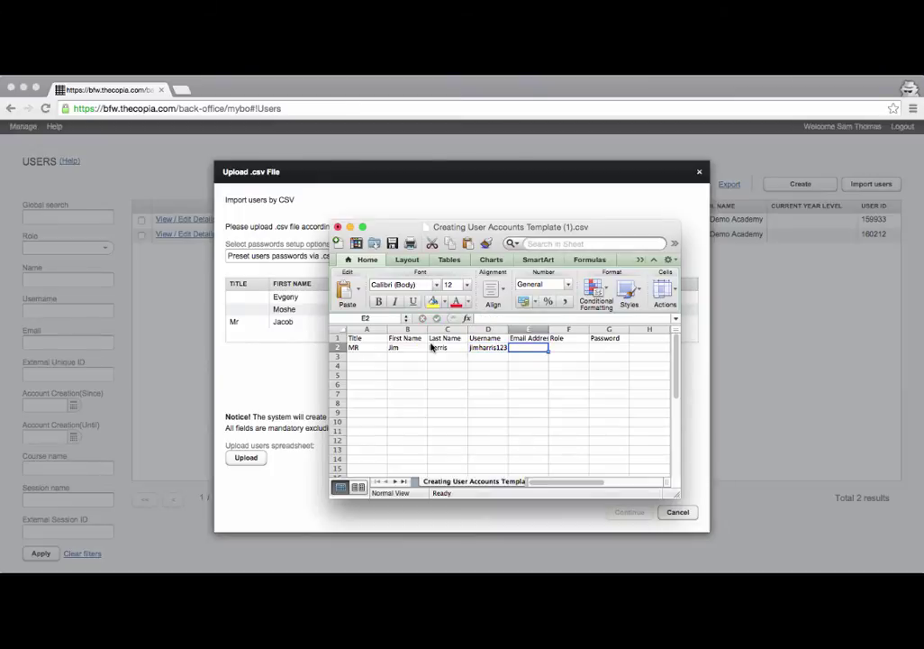
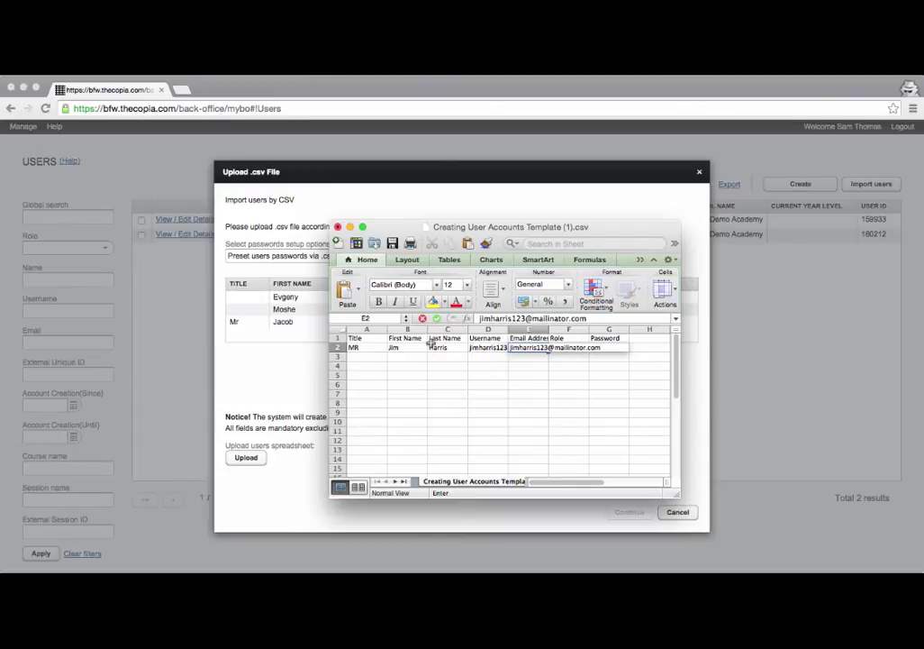
key("Tab")
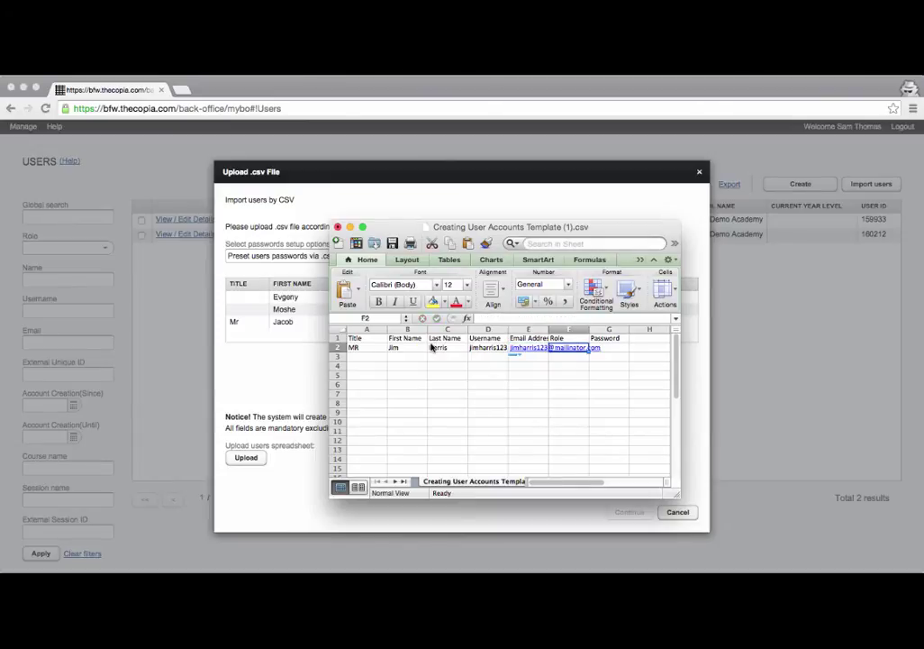
key("Left")
key("Left")
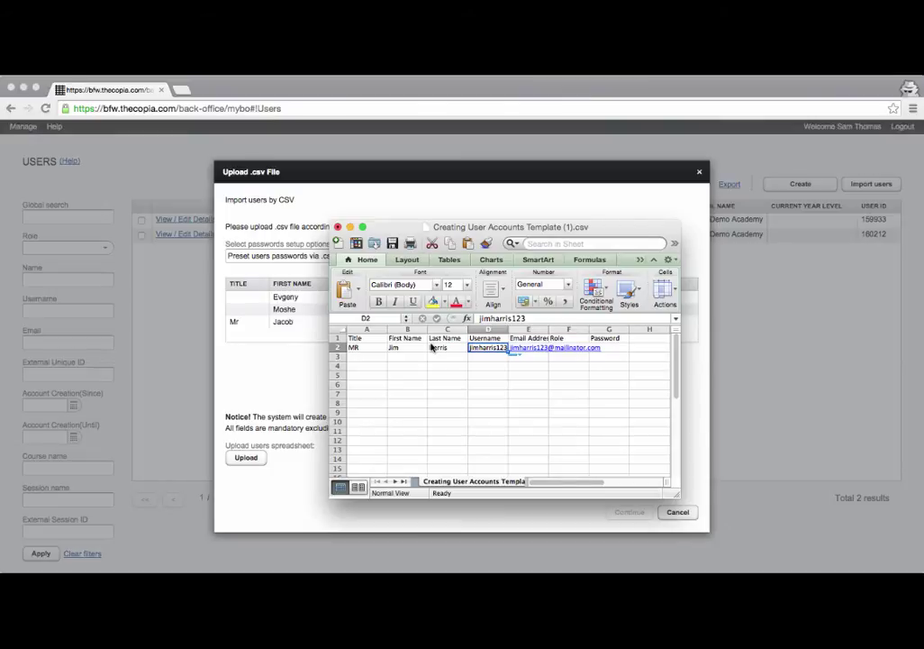
key("Right")
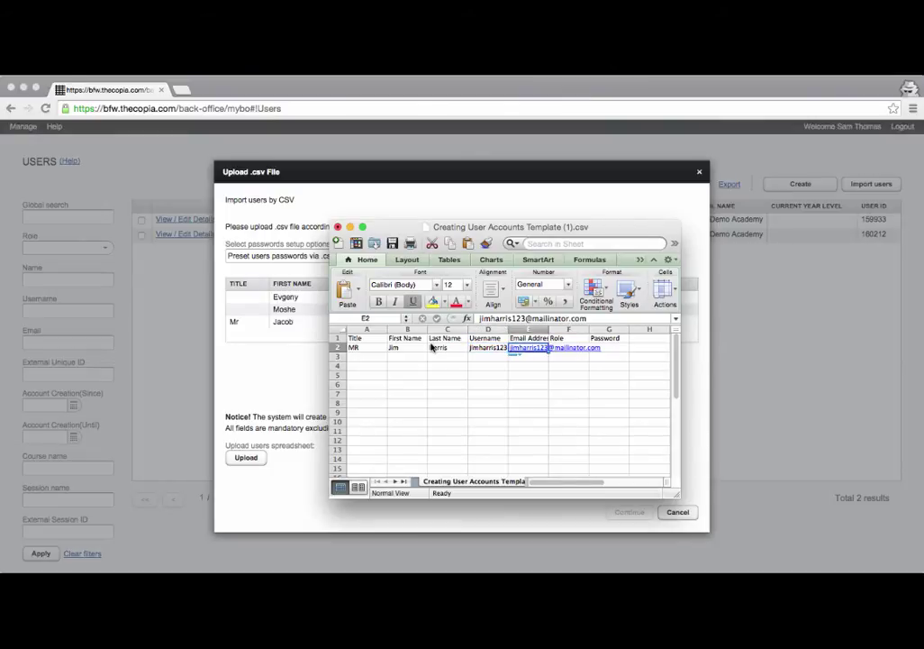
key("Right")
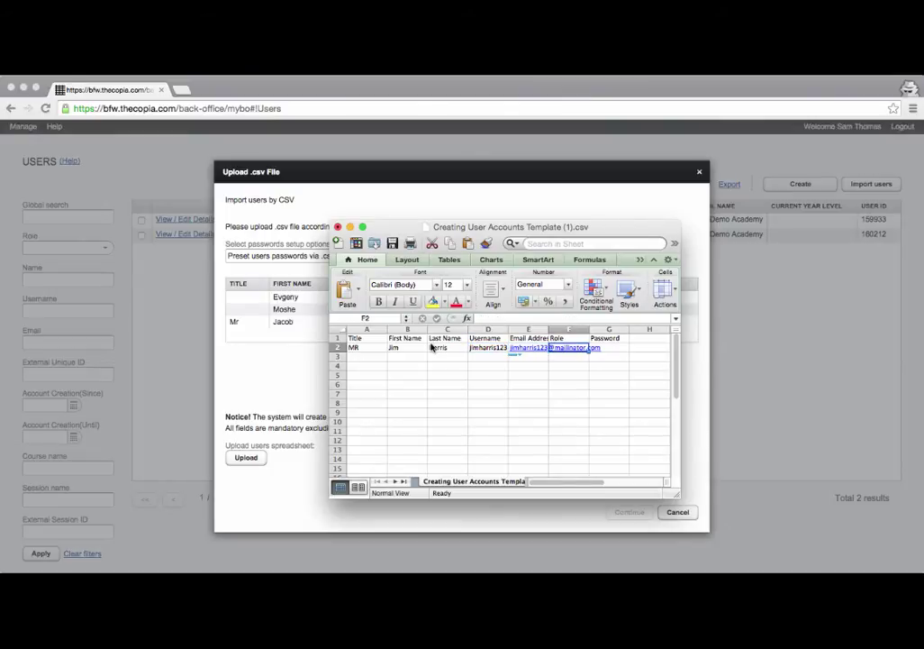
key("Left")
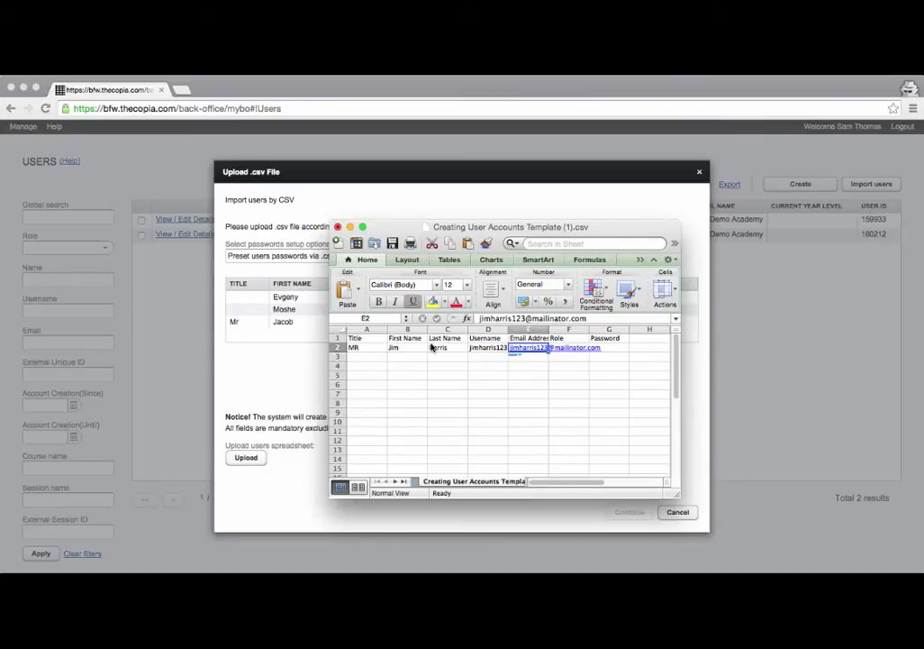
key("Right")
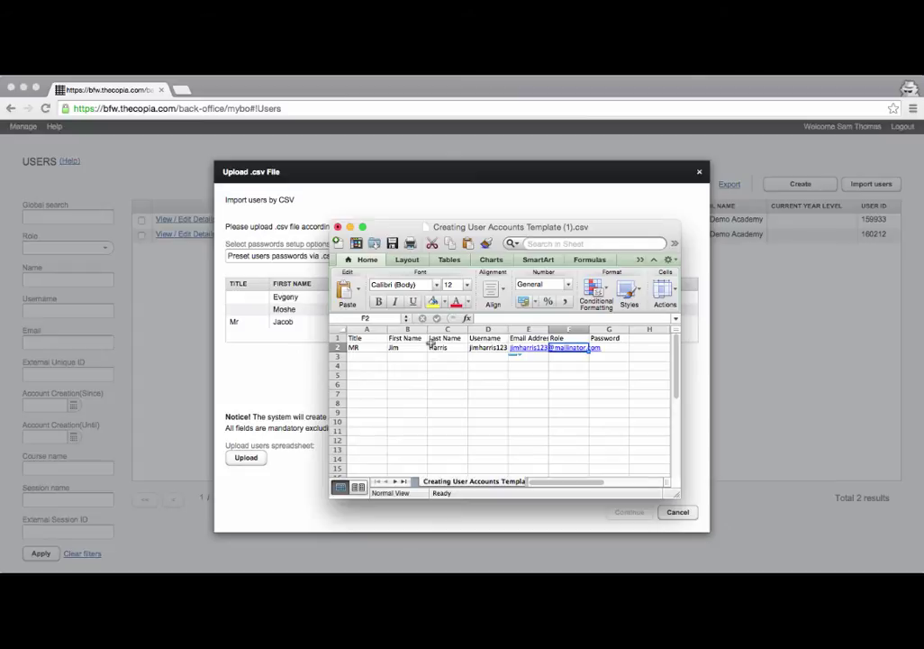
type("Teacher")
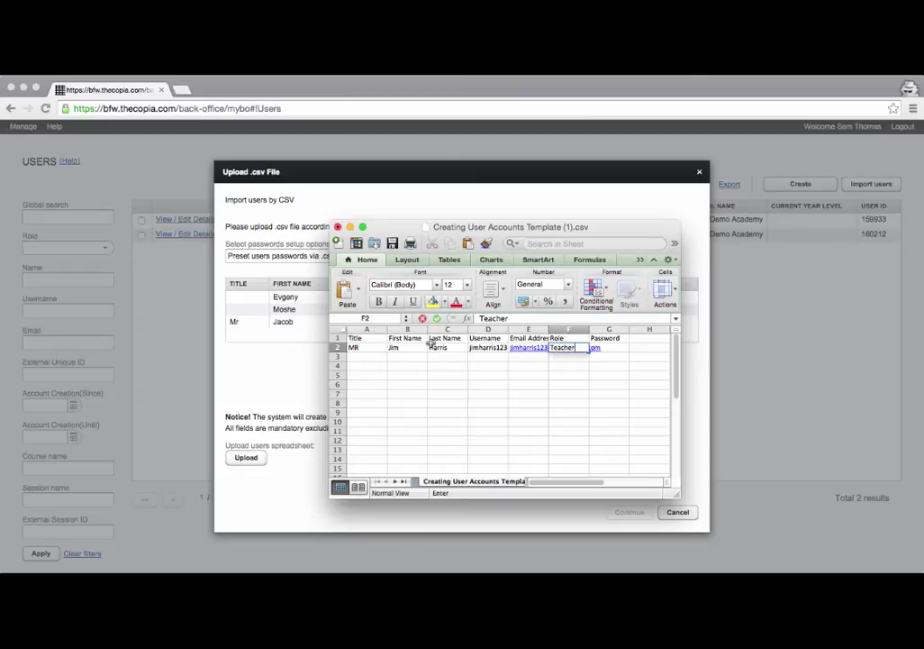
key("Tab")
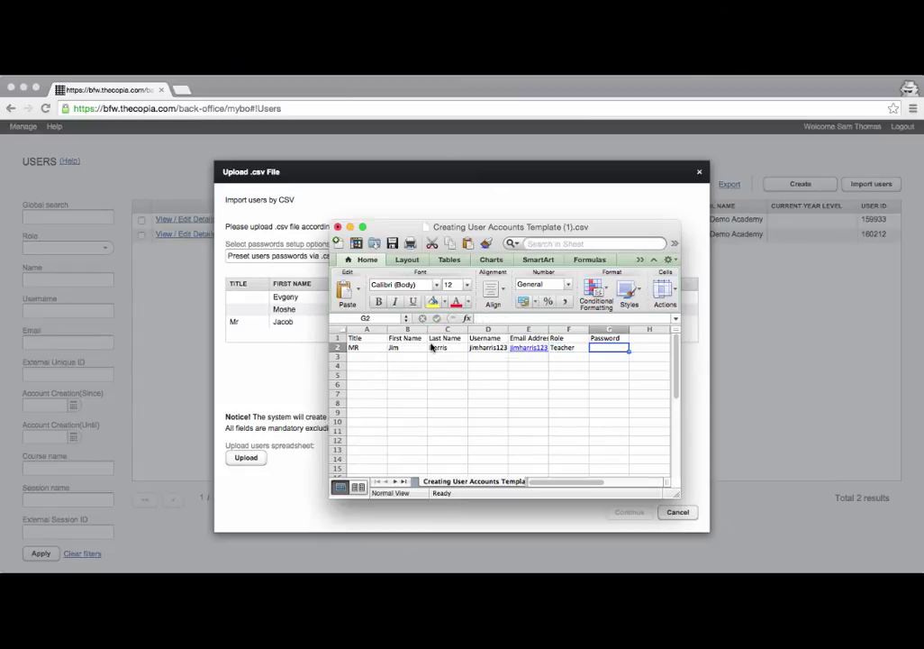
type("123456")
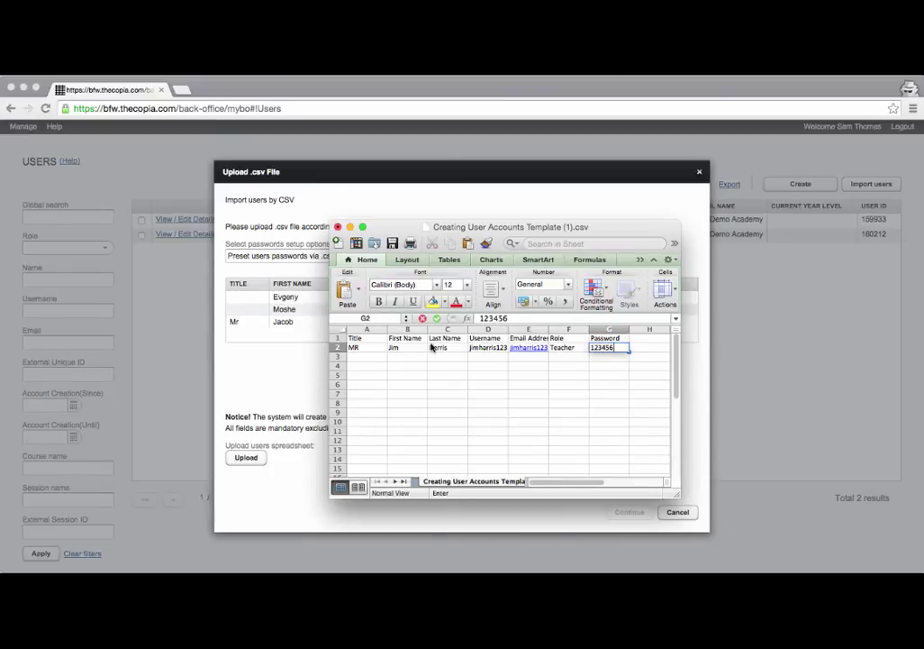
key("Return")
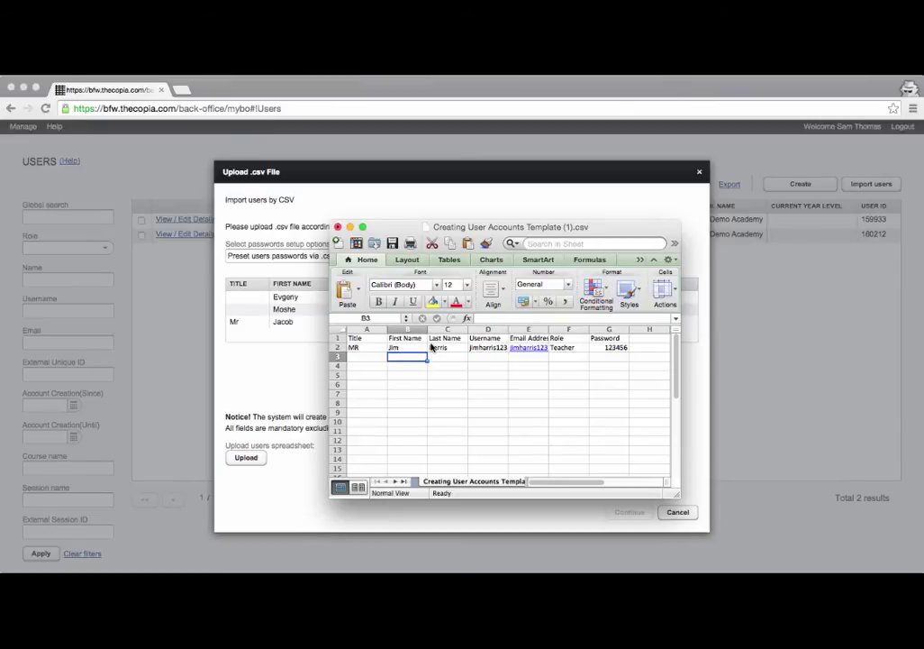
Fill row 3 with the second user's first and last name, username, e-mail, role Student and a password.
key("Left")
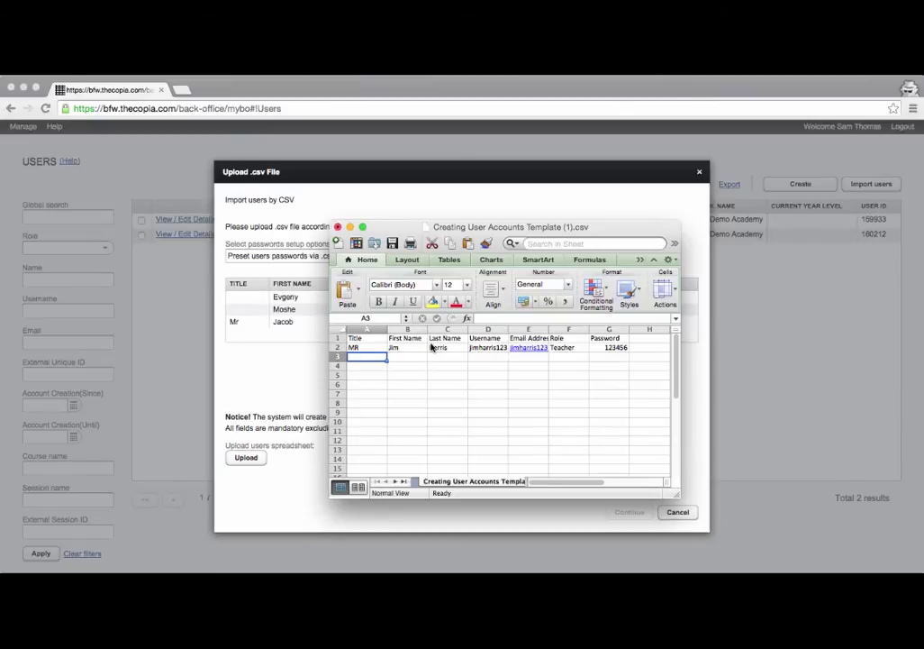
key("Right")
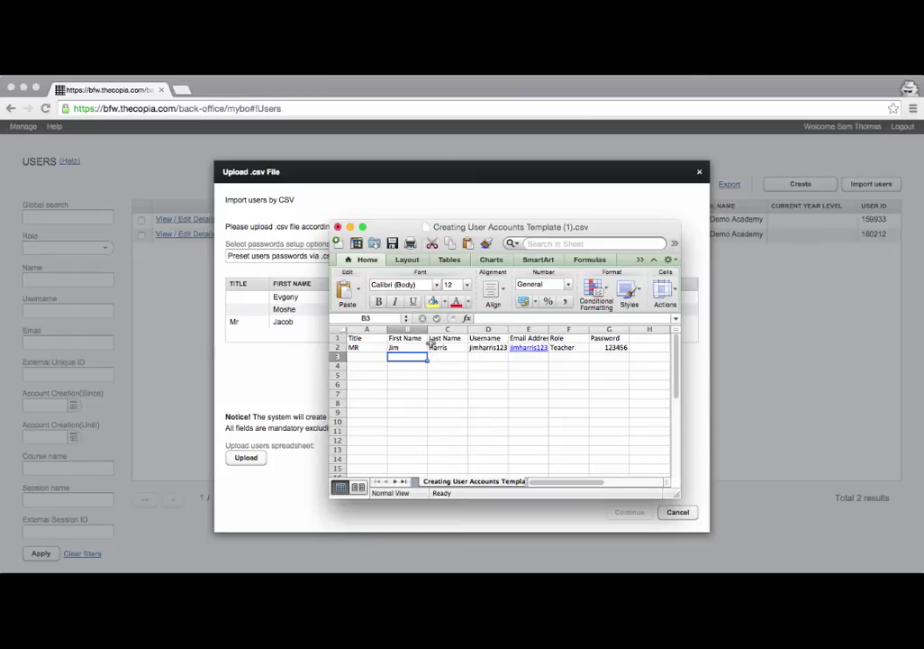
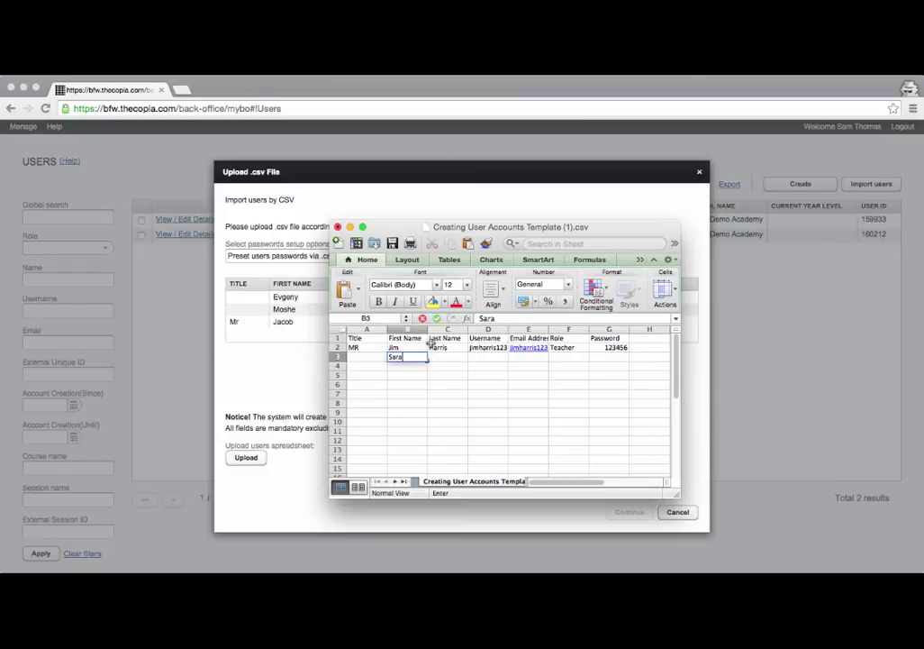
key("Tab")
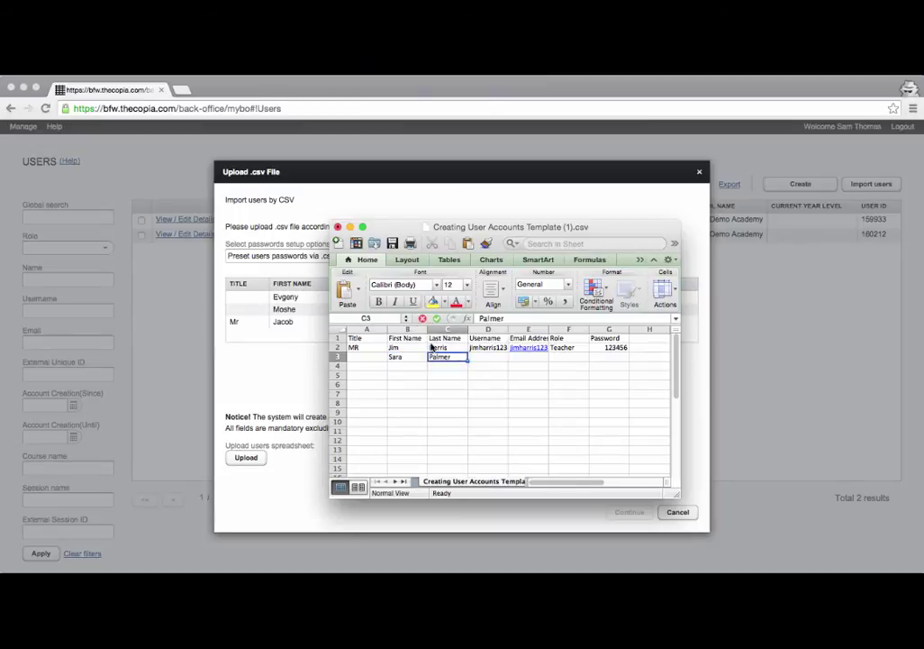
key("Tab")
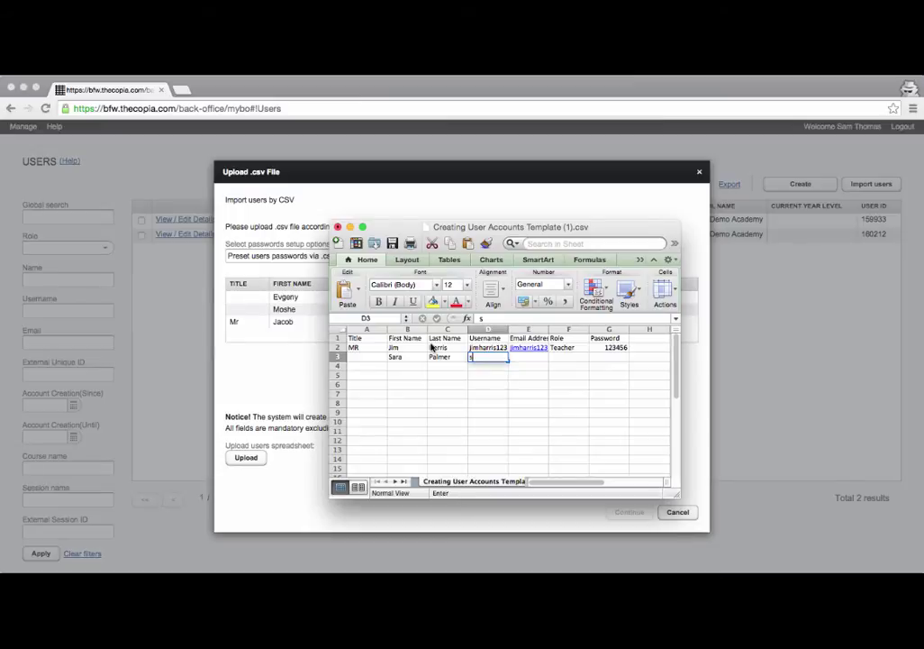
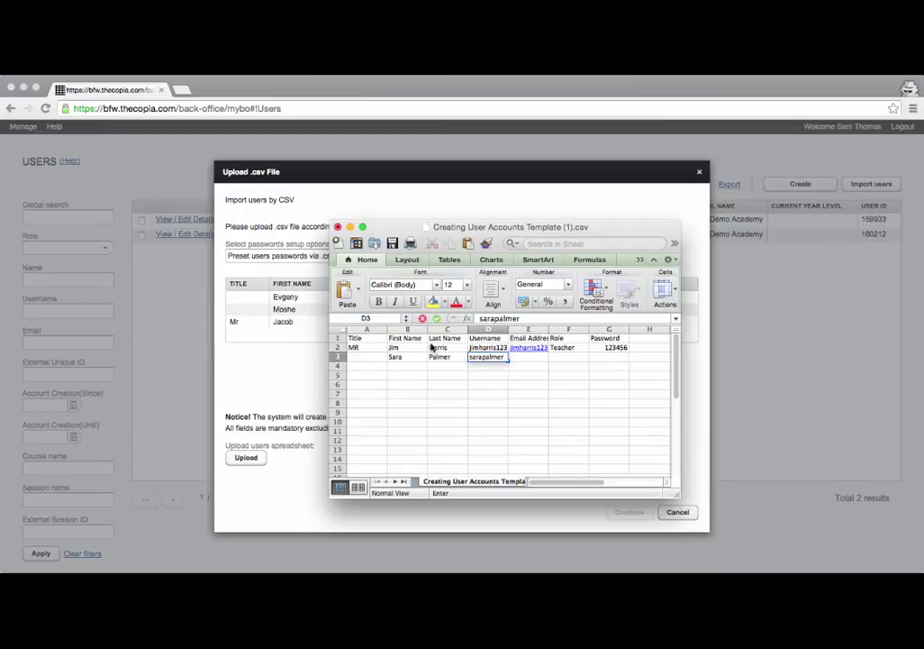
key("Tab")
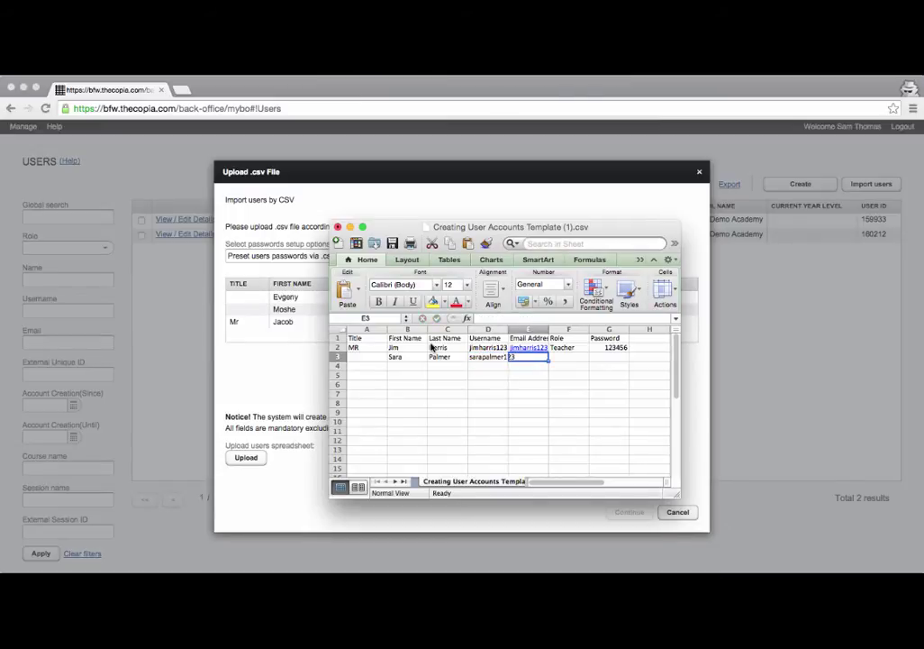
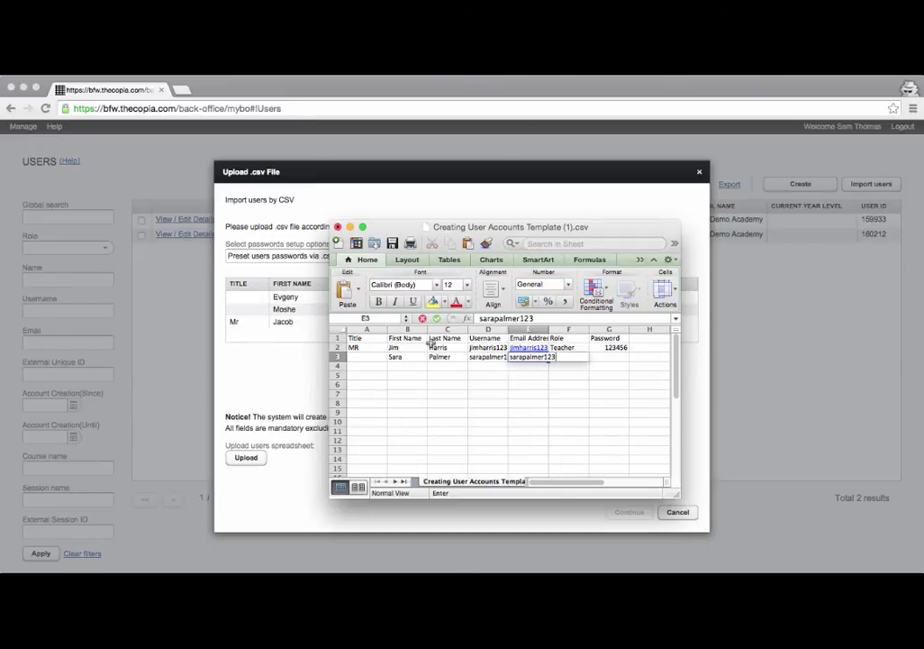
key("Tab")
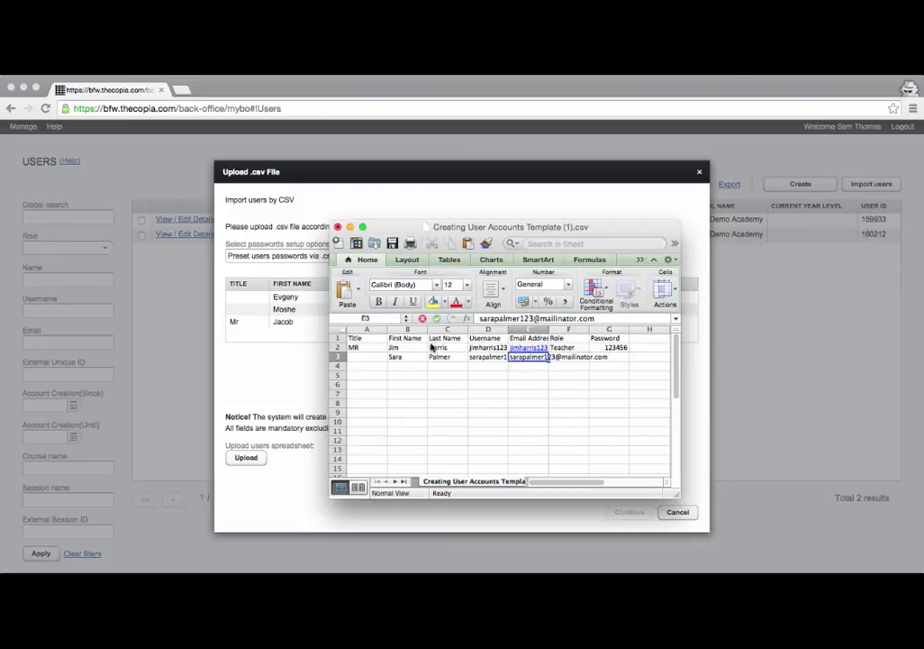
type("Student")
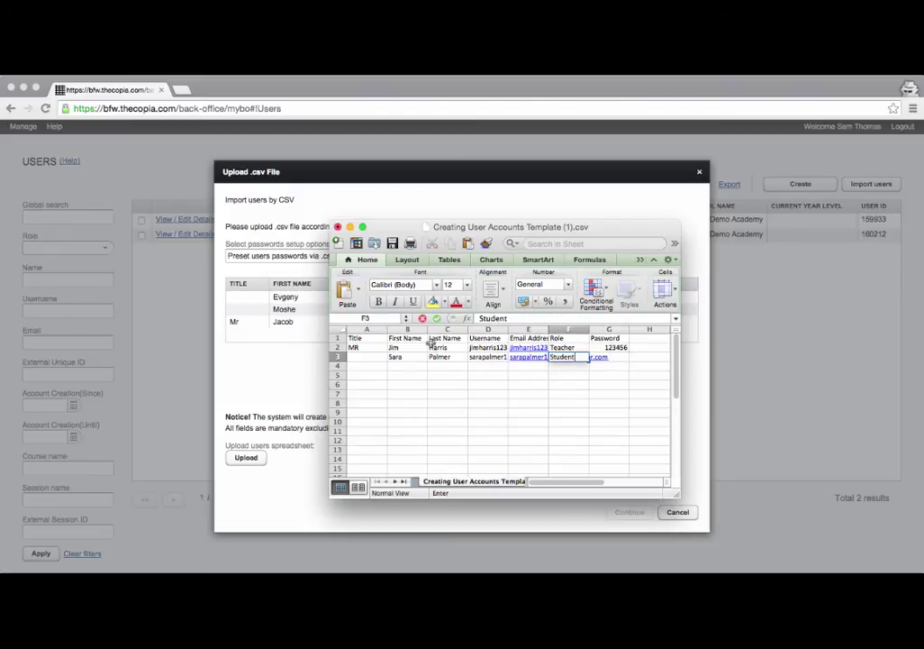
key("Tab")
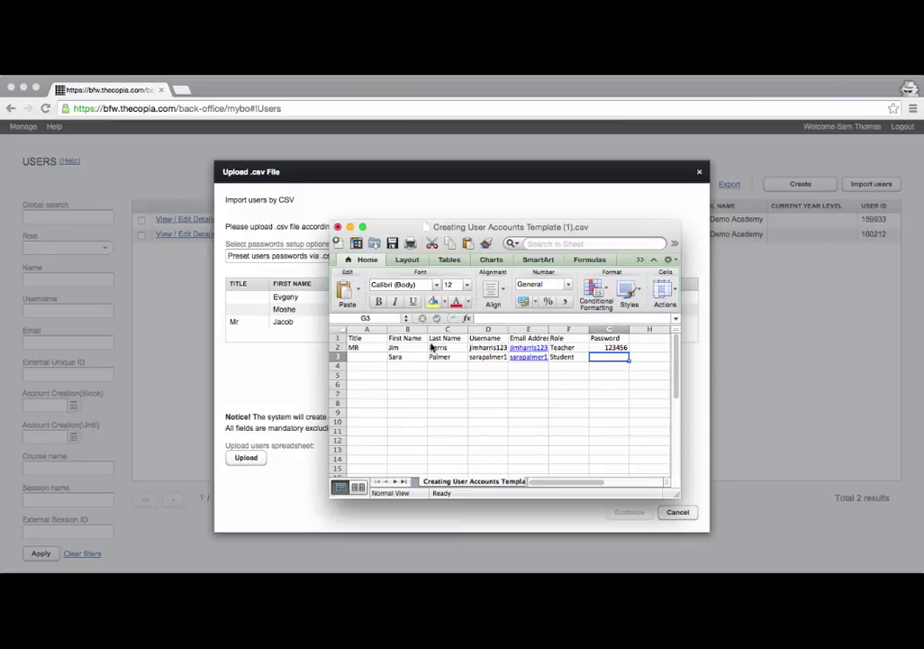
type("123456")
key("Return")
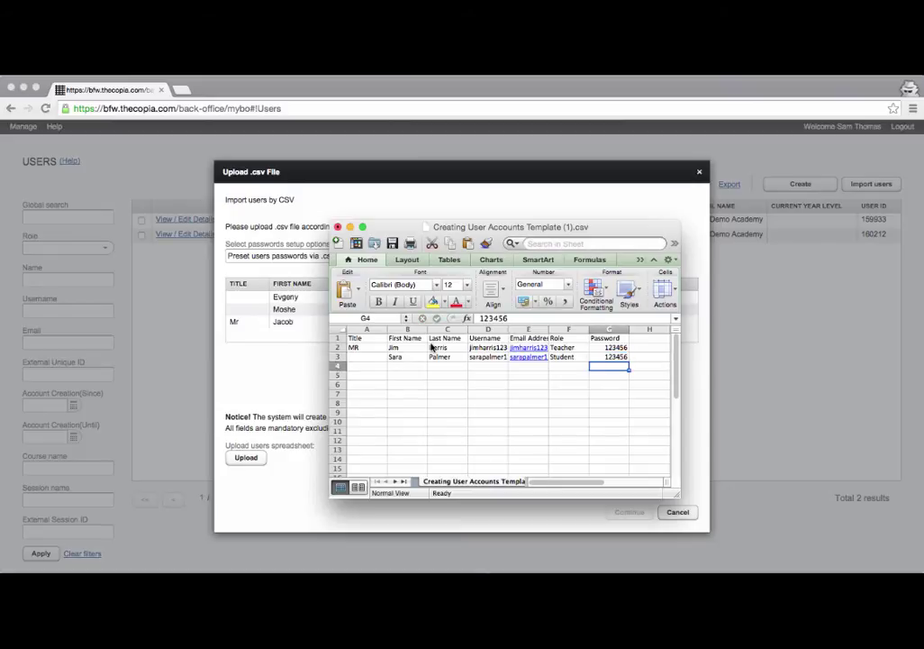
key("Left")
key("Left")
key("Left")
key("Left")
key("Left")
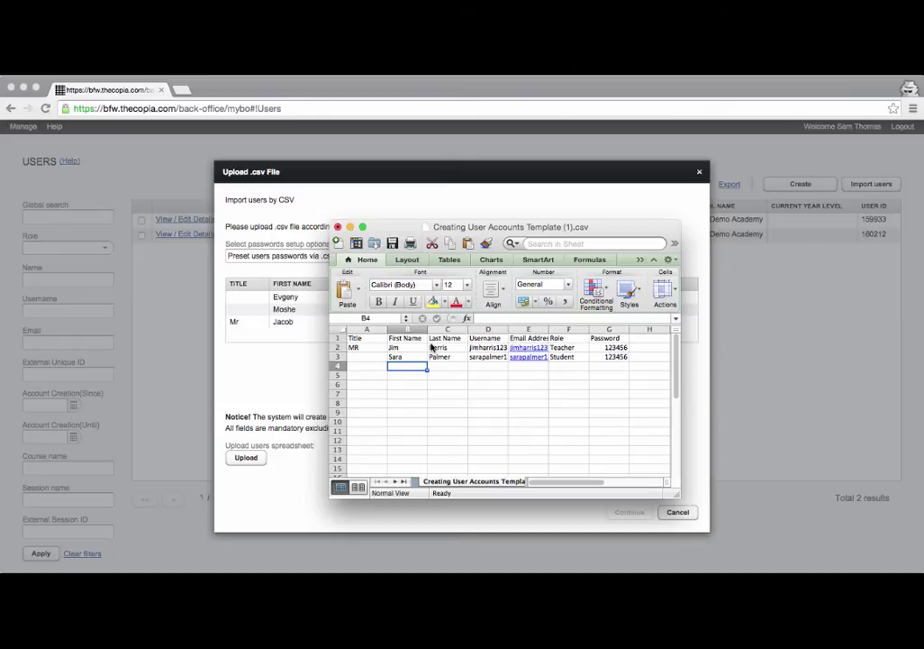
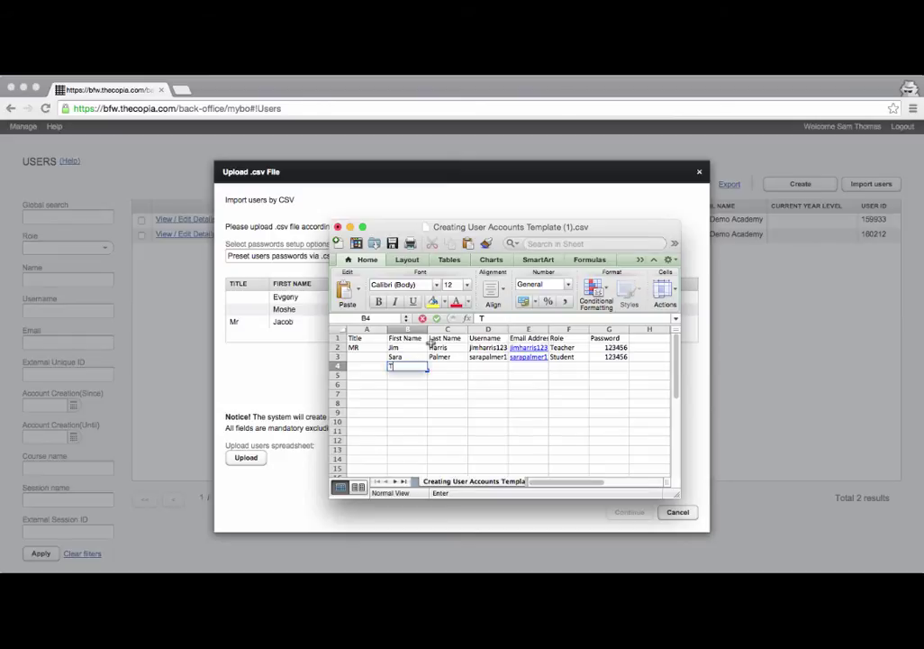
Fill row 4 with a third Student user's names, username, e-mail and password, then bring up Save As.
key("Tab")
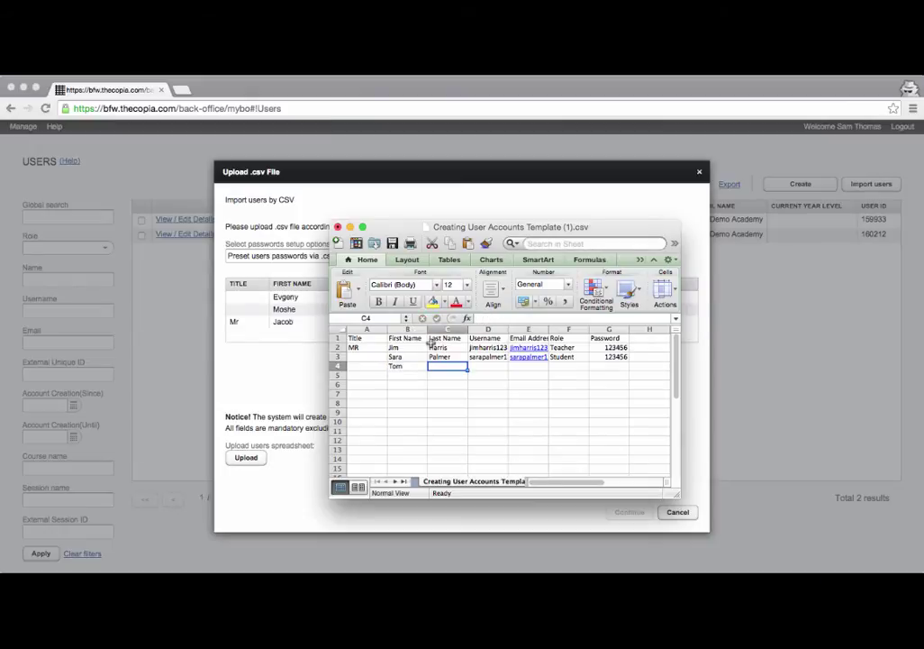
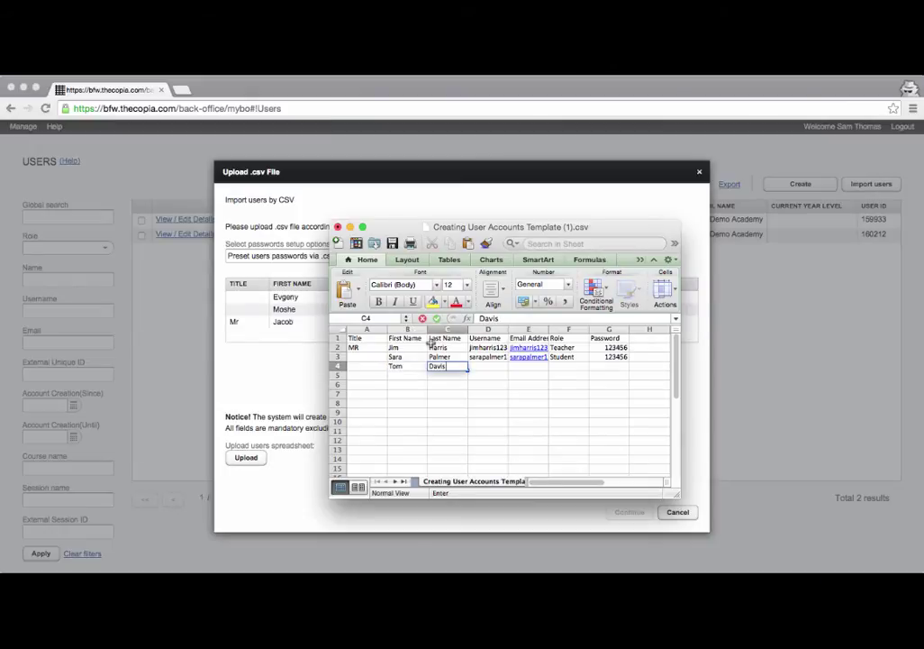
key("Tab")
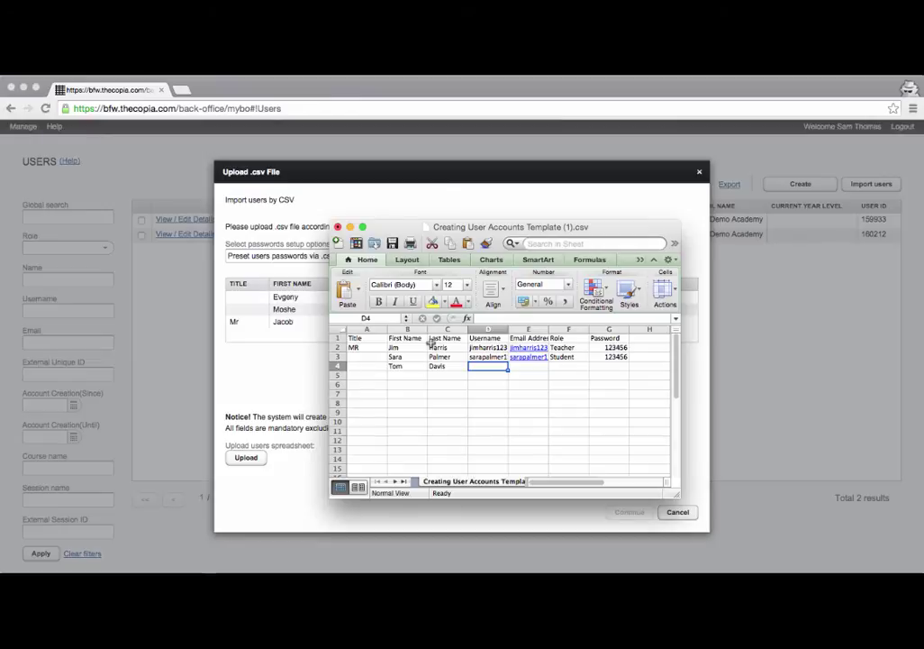
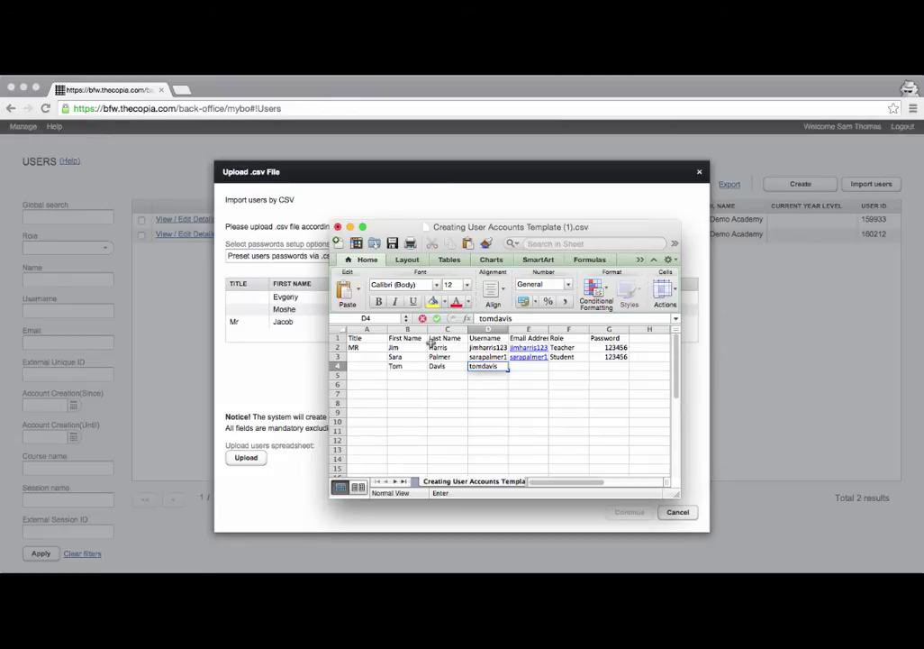
key("Tab")
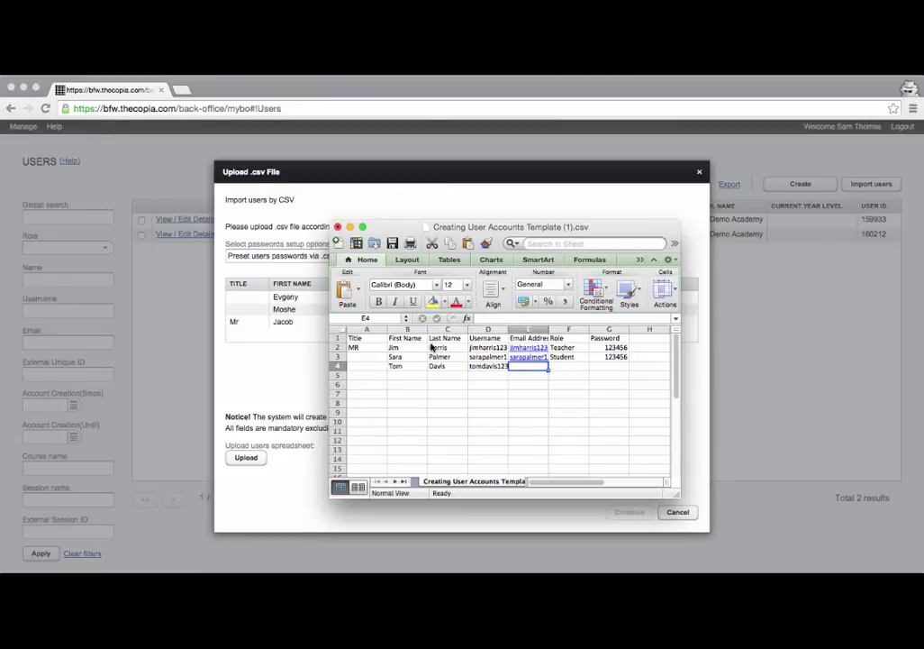
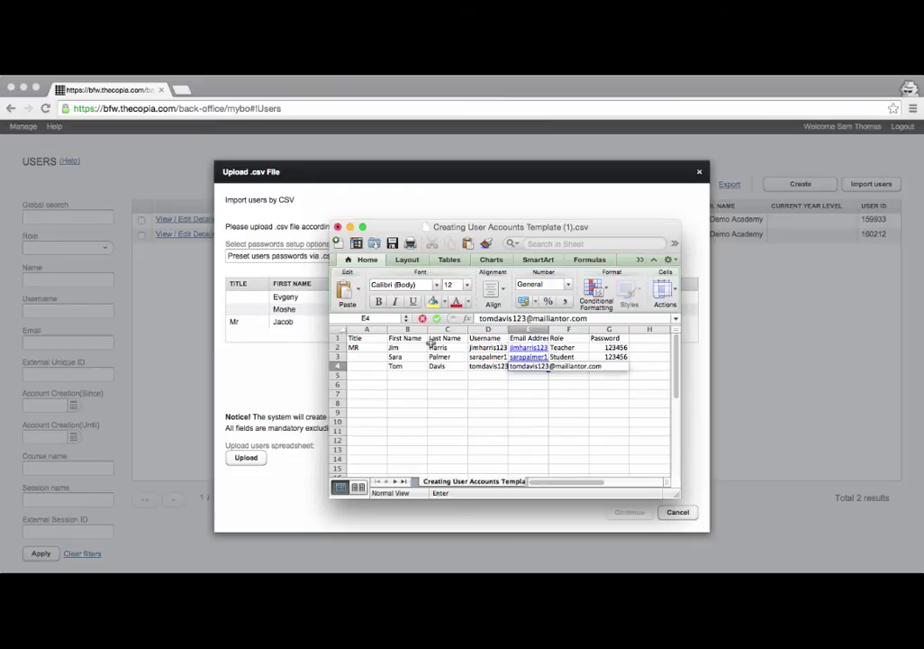
key("Tab")
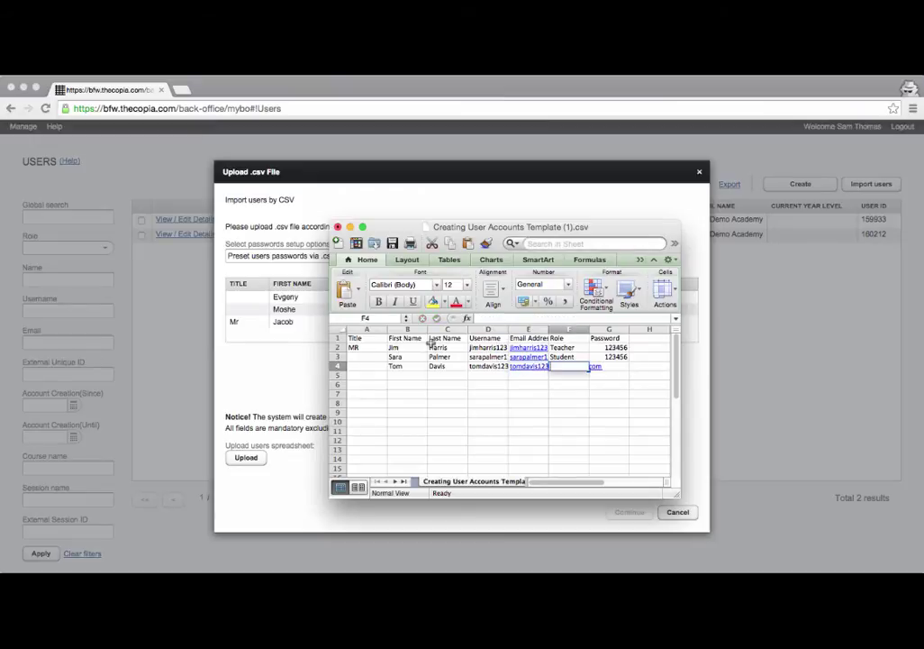
type("Student")
key("Tab")
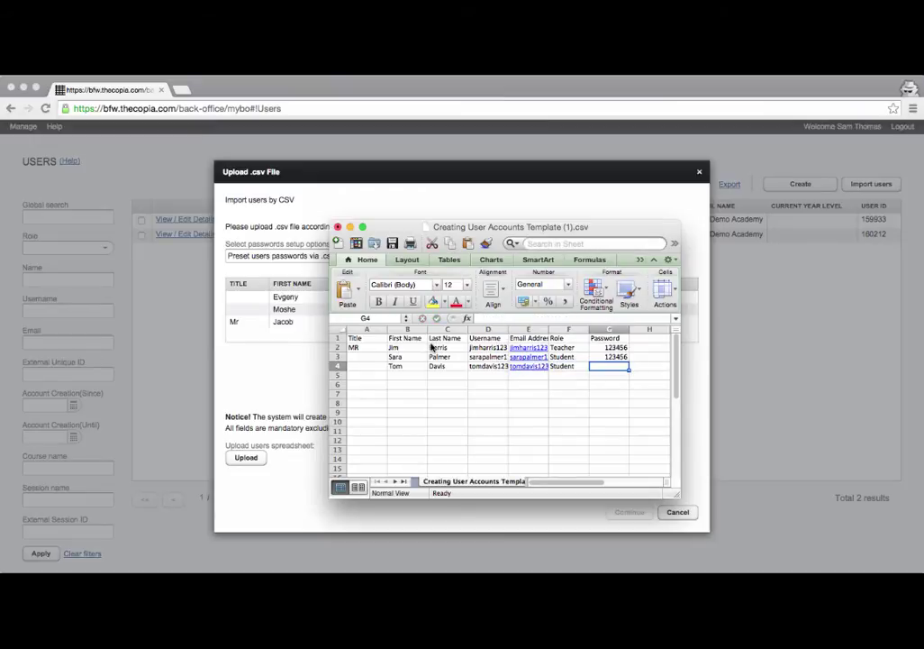
type("123456")
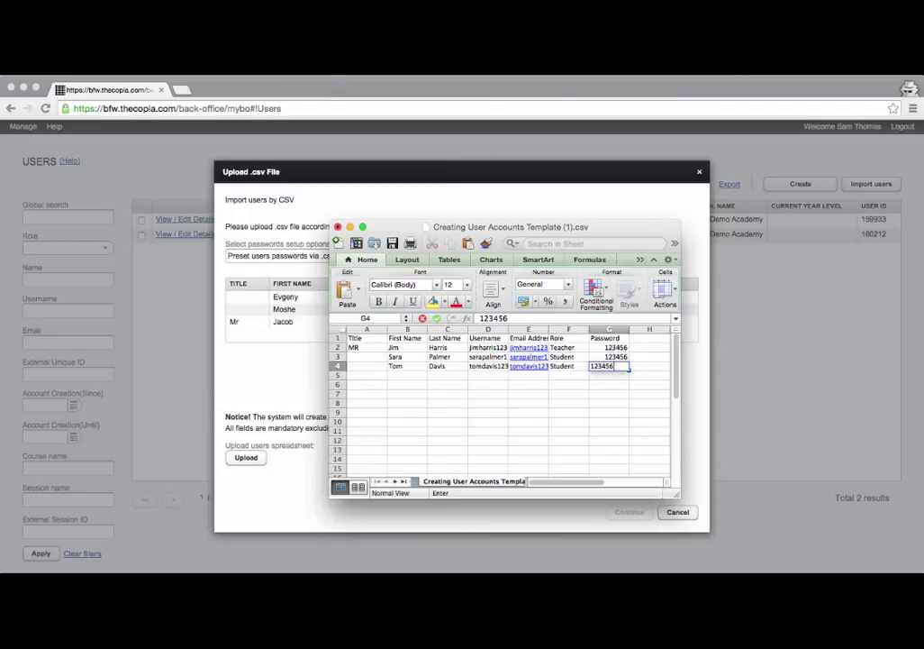
key("Return")
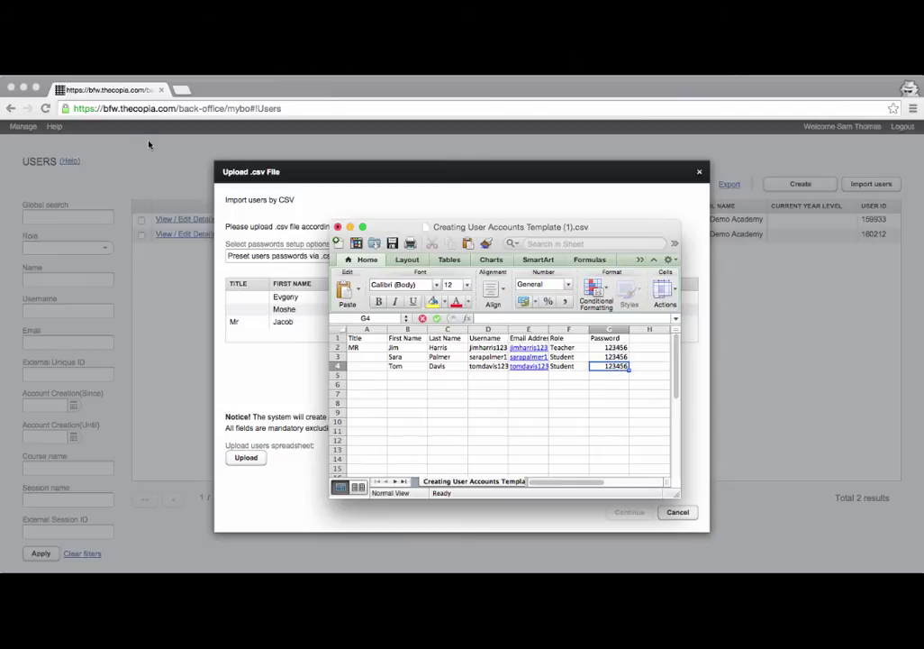
key("super+shift+s")
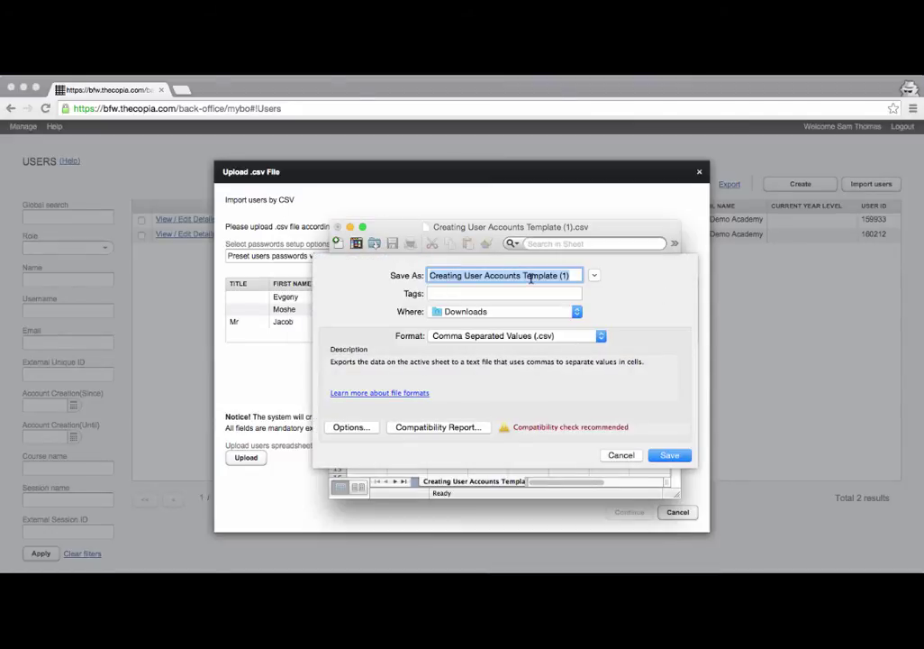
Save the sheet to Downloads as 'video demo accounts' in CSV format, accepting the compatibility warning.
type("vid")
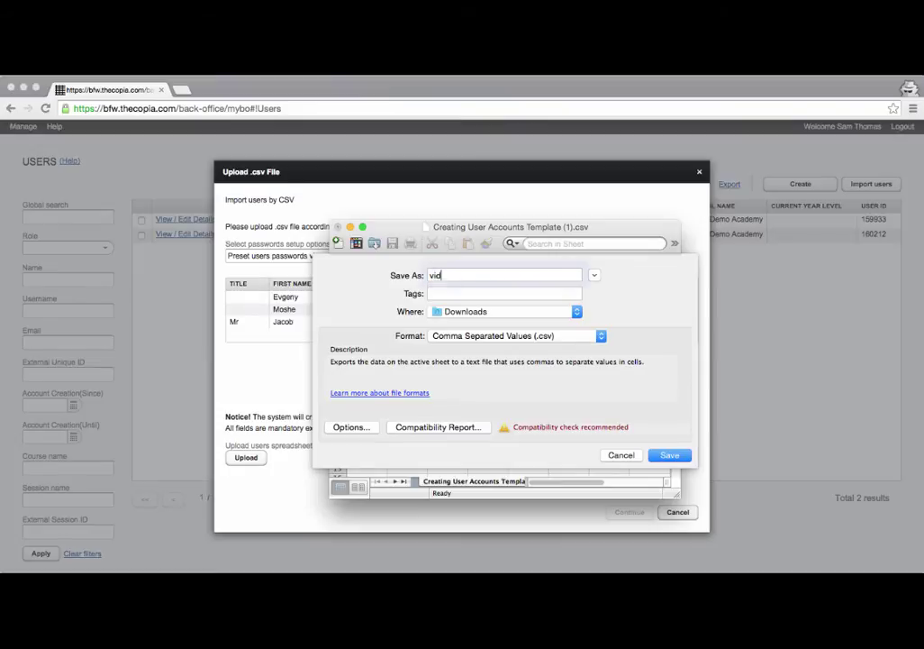
type("eo demo accounts")
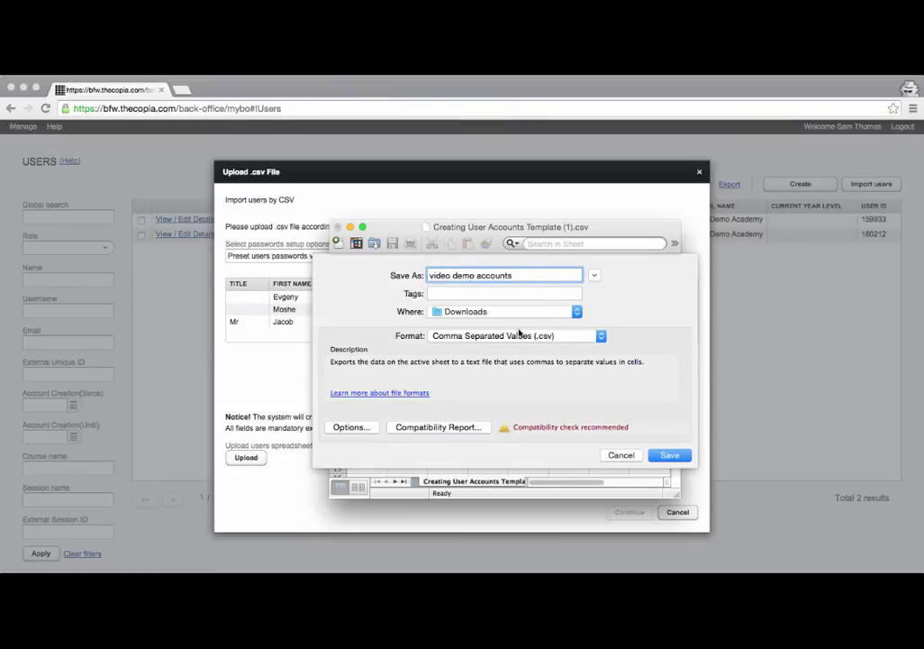
left_click(481, 337)
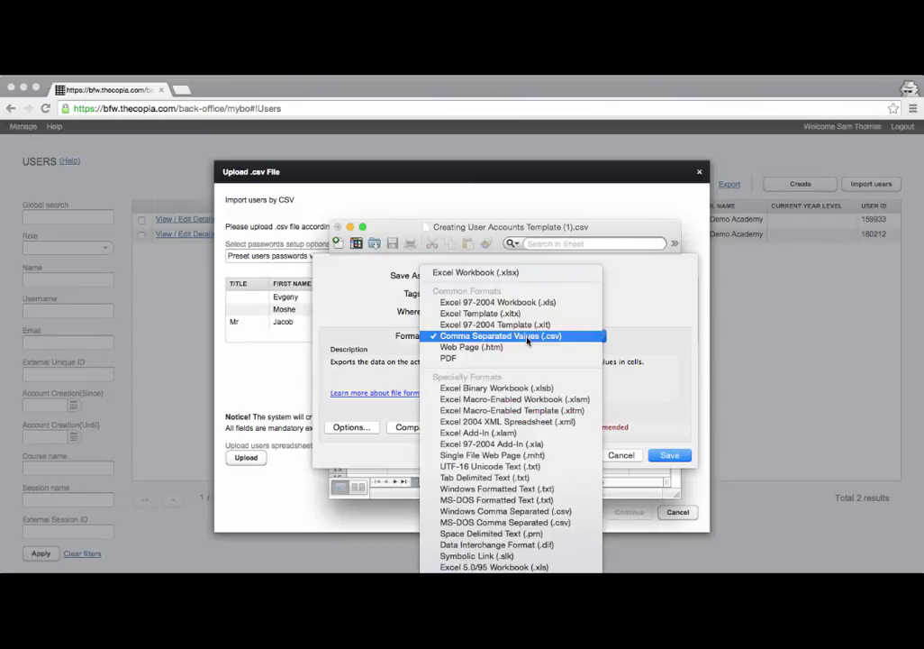
left_click(480, 337)
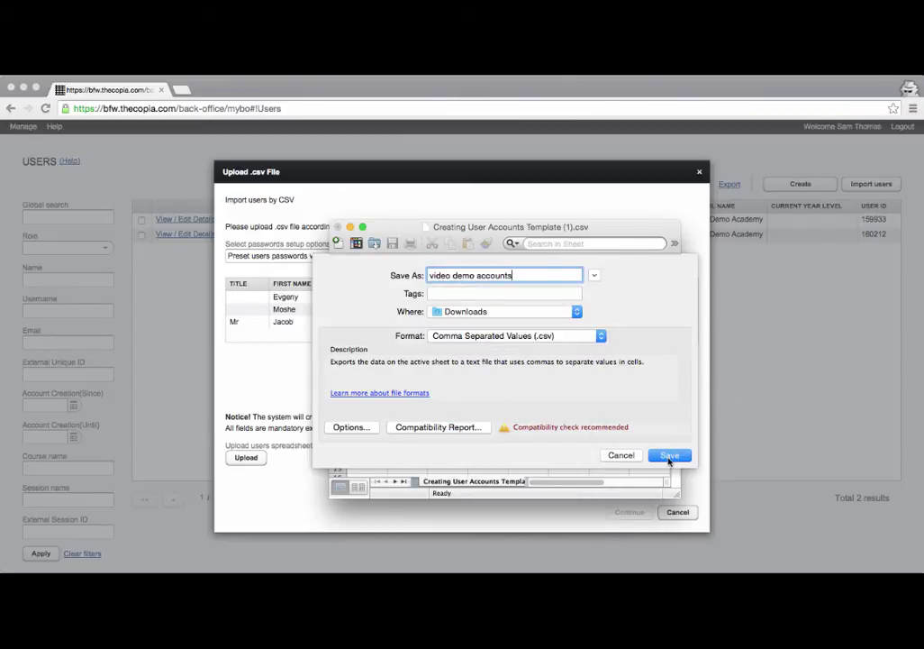
left_click(669, 456)
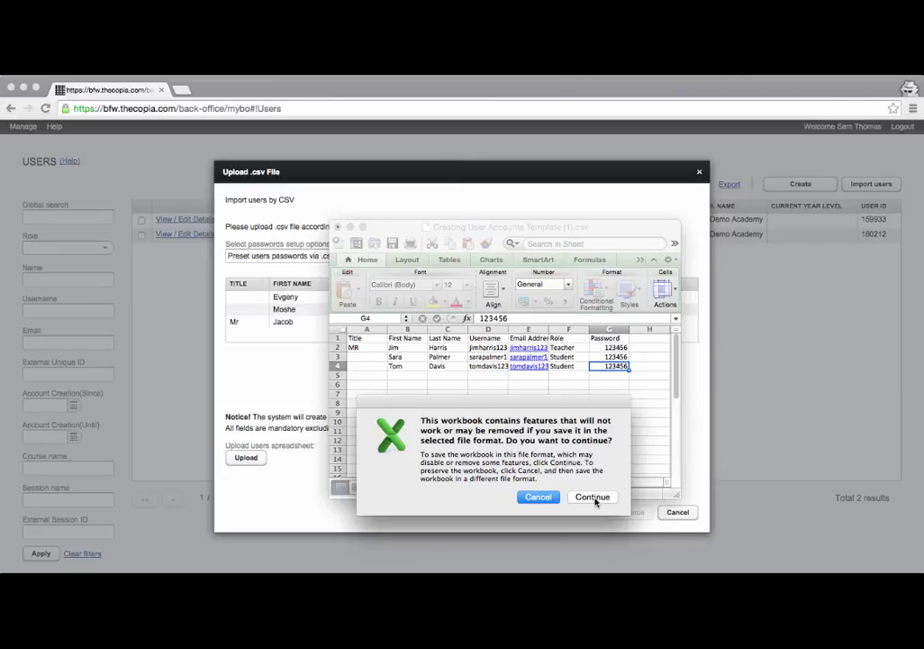
left_click(594, 497)
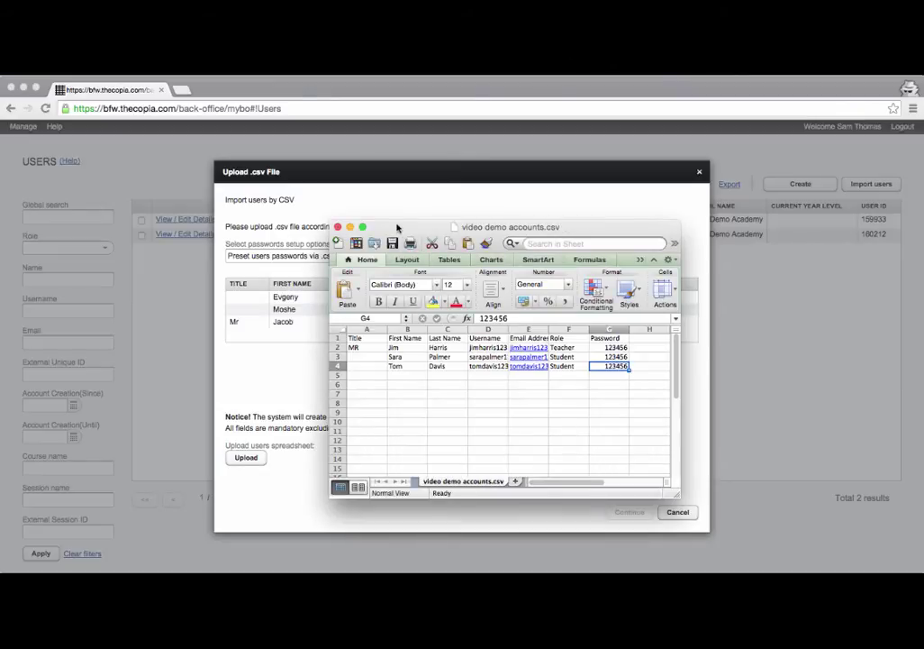
Return to the upload form and choose 'video demo accounts' from Downloads as the import file.
left_click_drag(398, 228, 385, 584)
left_click(244, 458)
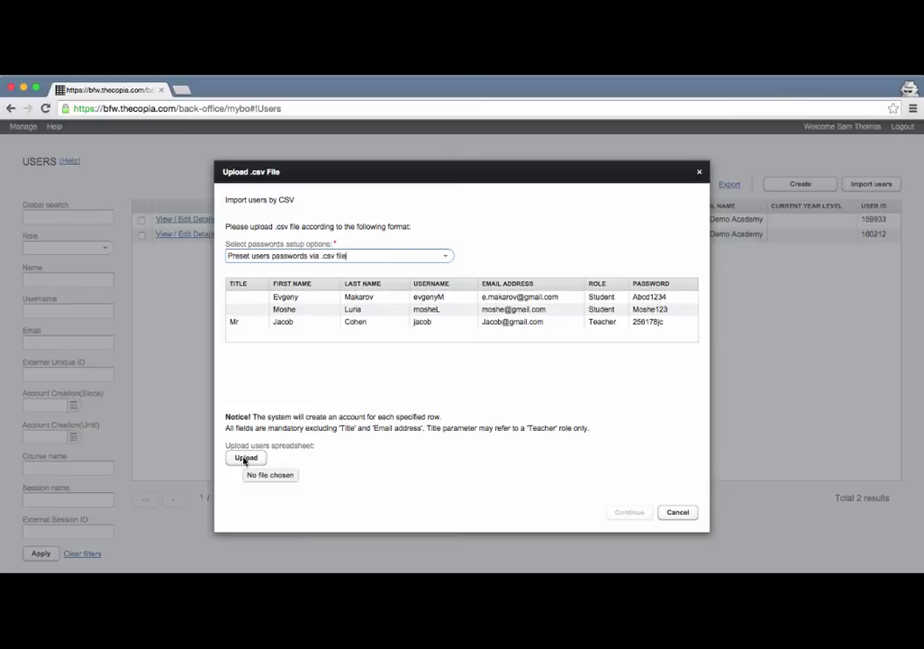
left_click(245, 458)
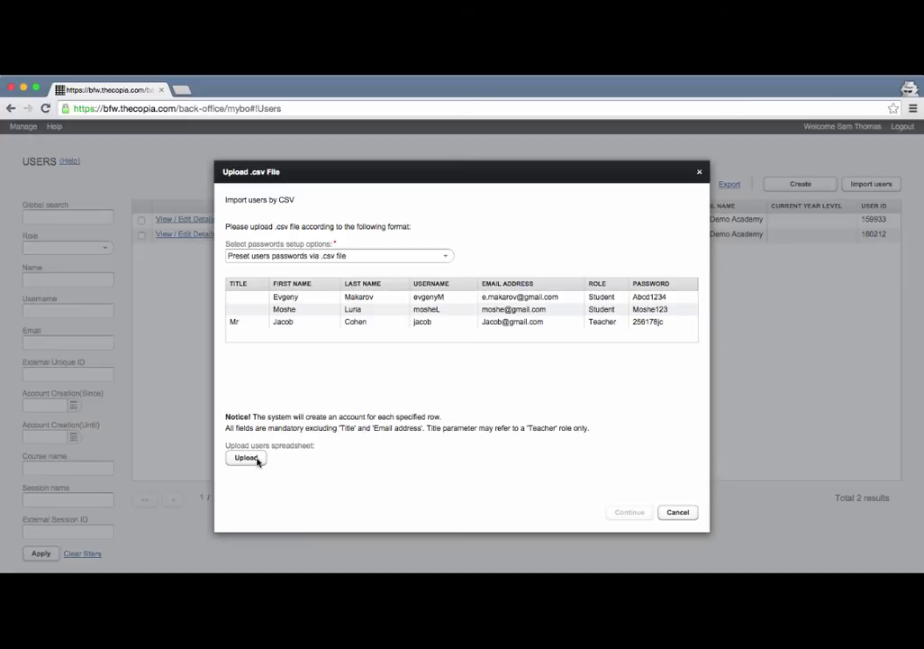
left_click(256, 460)
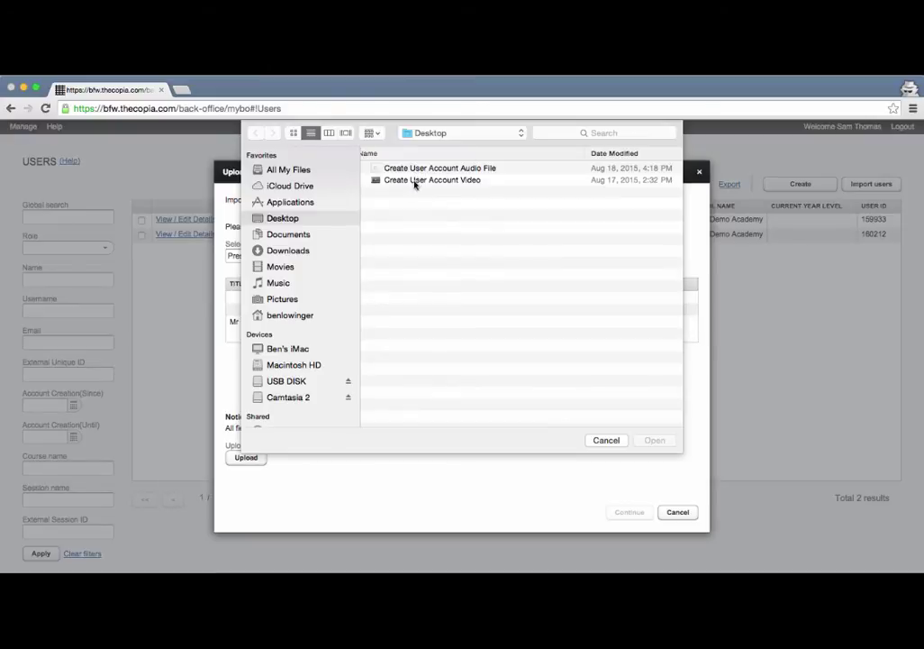
left_click(562, 134)
type("vi")
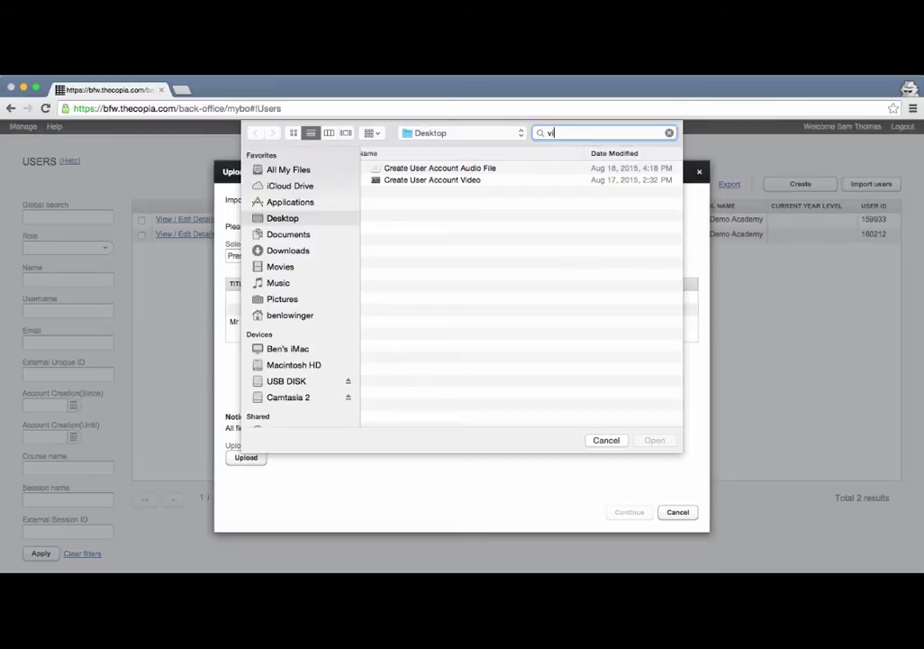
type("deo demo accounts")
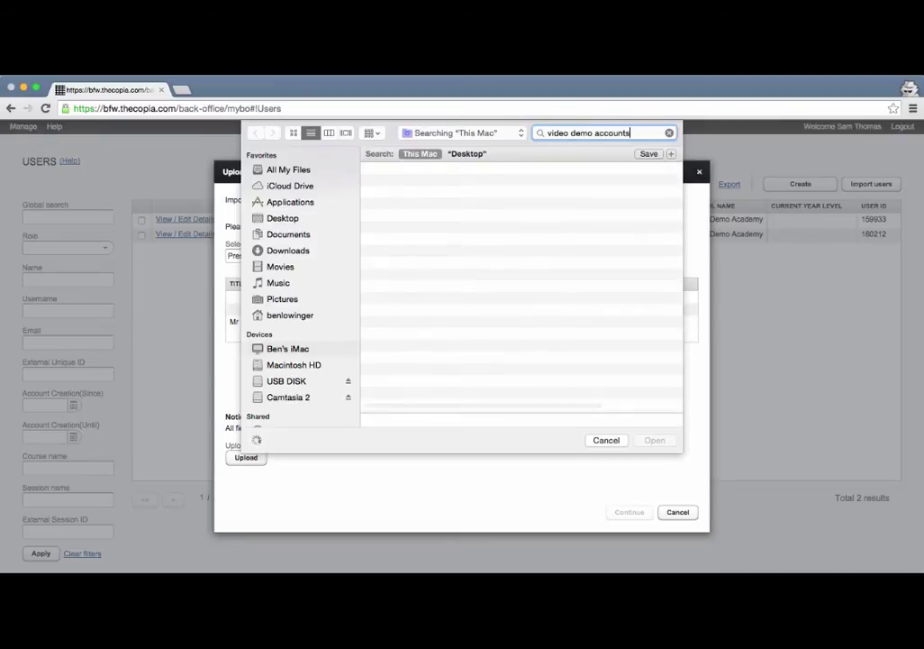
key("super+a")
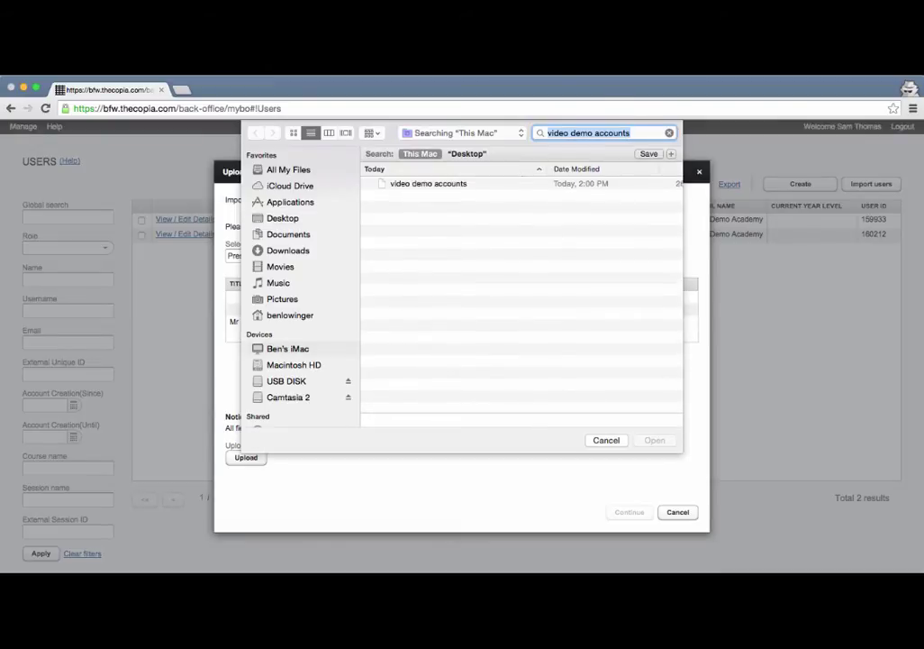
left_click(511, 184)
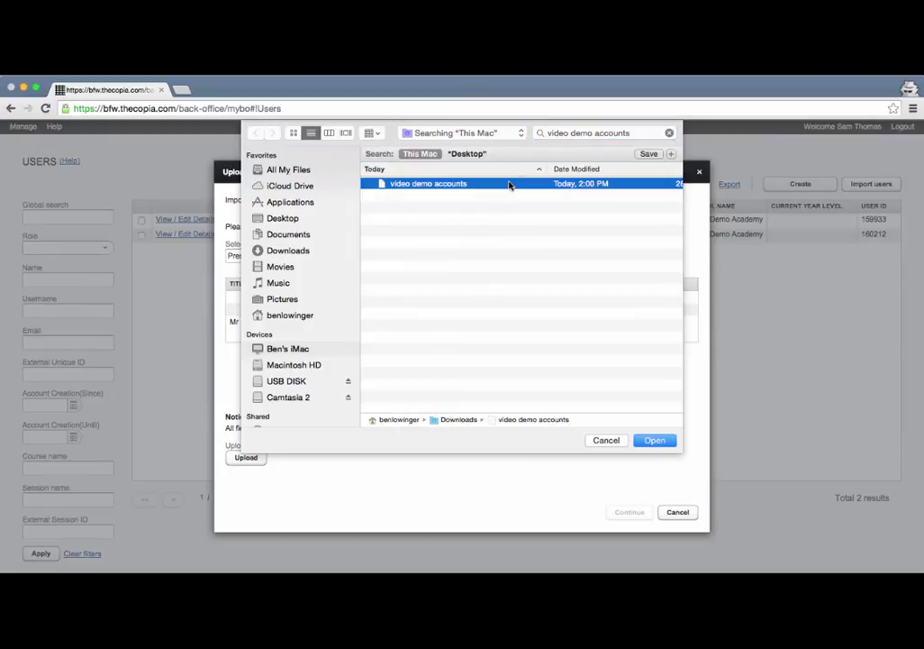
left_click(655, 439)
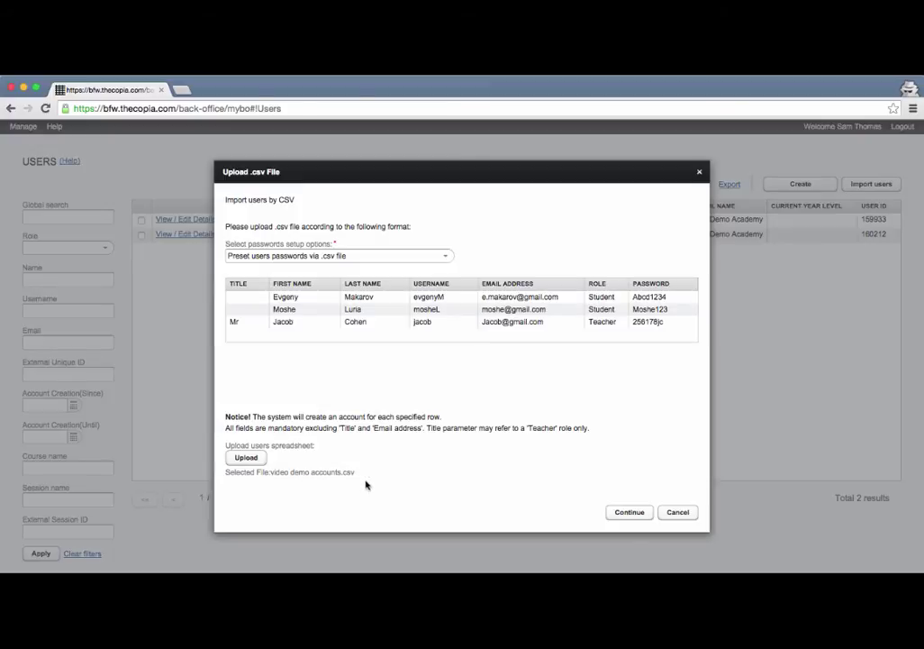
Process the CSV to add one teacher and two students, bringing the Users list to 5.
left_click(635, 511)
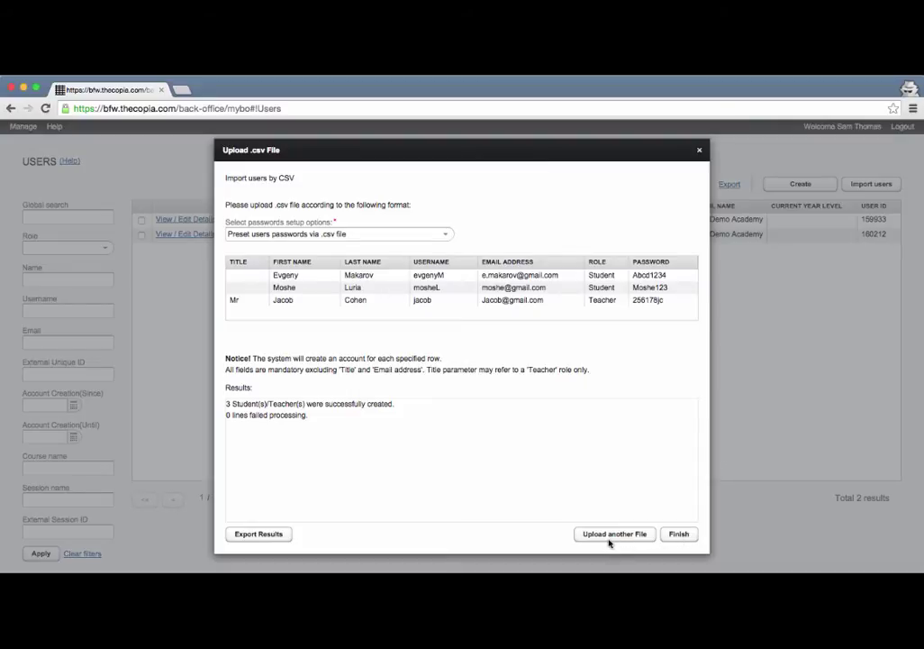
left_click(679, 535)
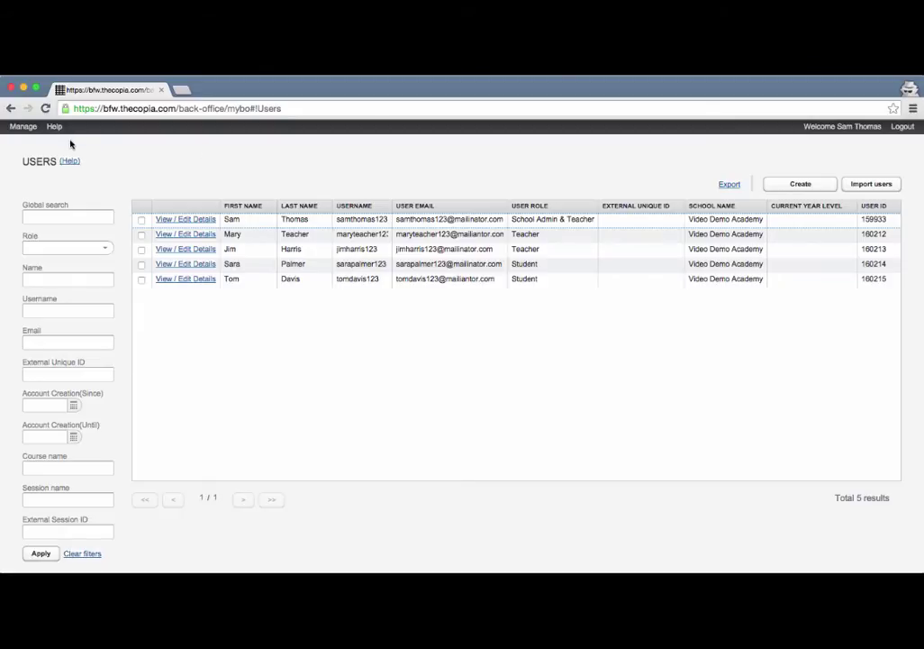
Go to Manage > Course Sessions / Classes and open a blank Create Course Session/Class form.
left_click(25, 127)
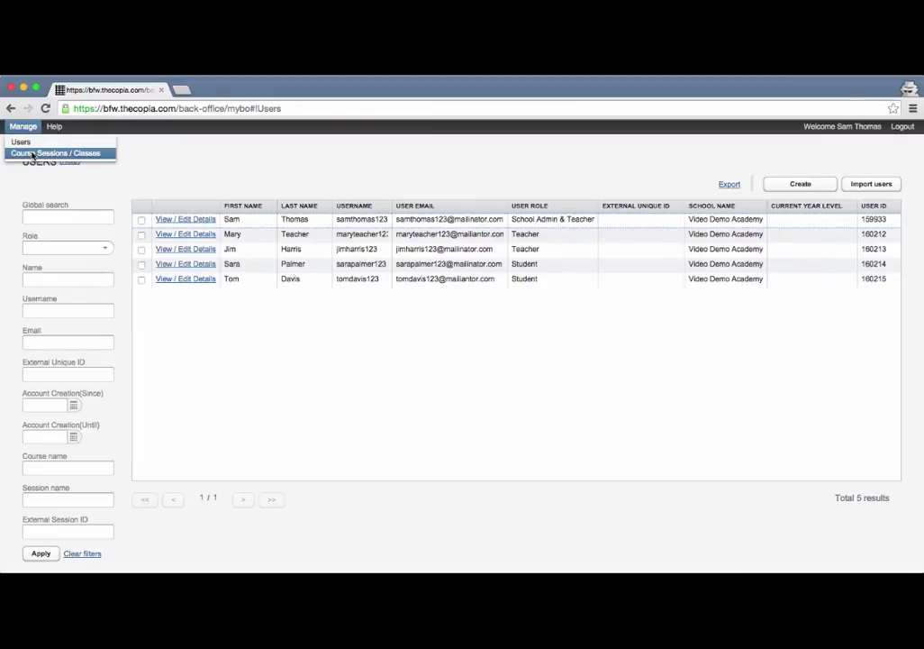
left_click(32, 155)
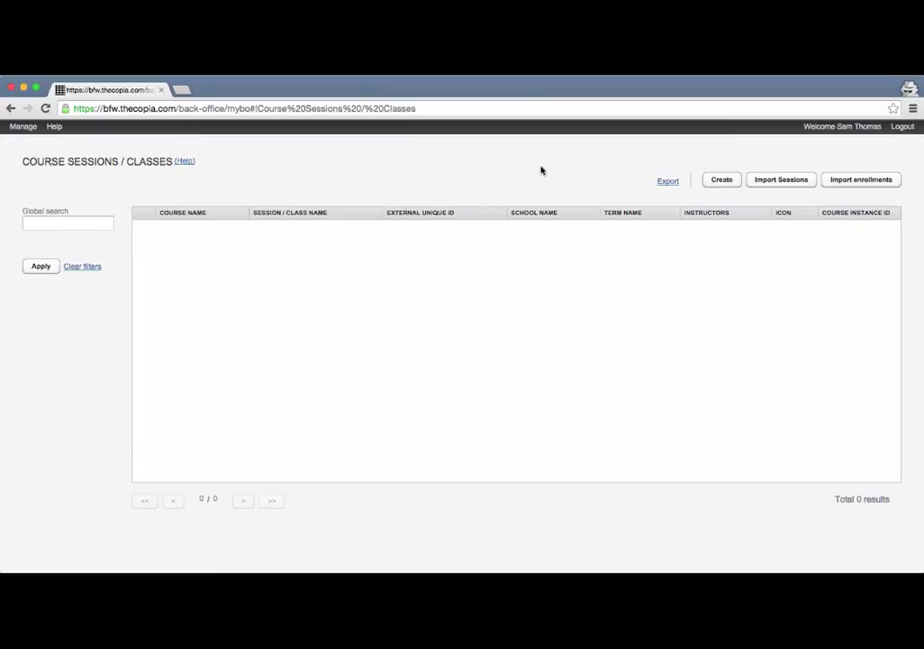
left_click(720, 181)
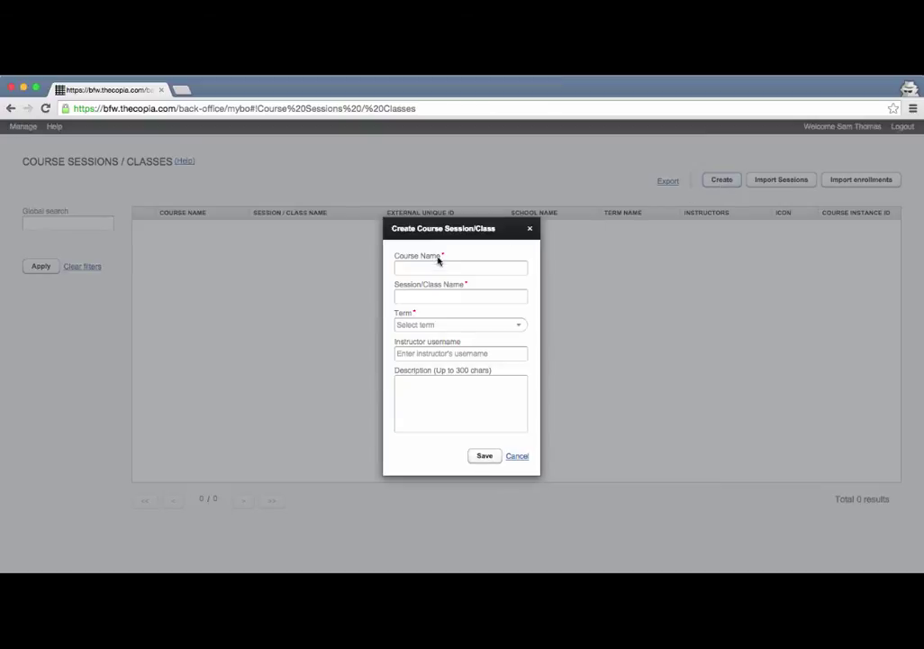
Enter course name Psychology, session AP Period1, and choose term 2015-2016.
left_click(477, 267)
type("Psychology")
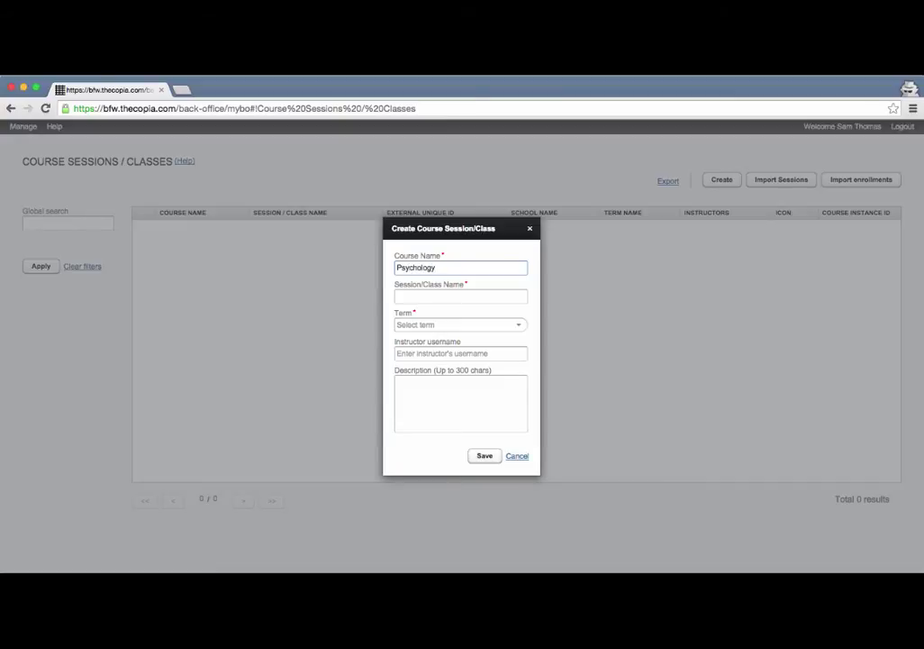
key("Tab")
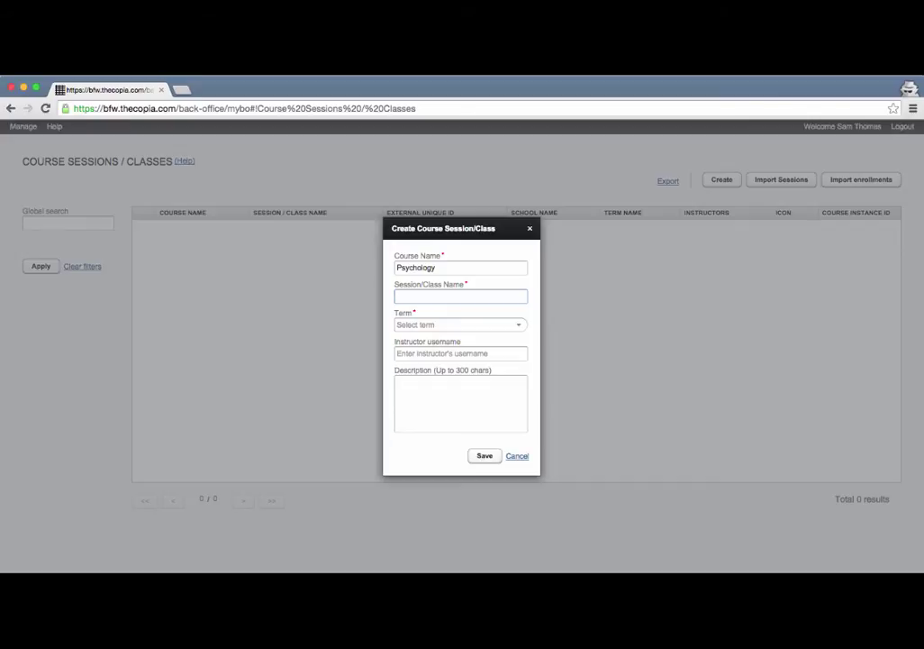
type("AP Period1")
left_click(454, 323)
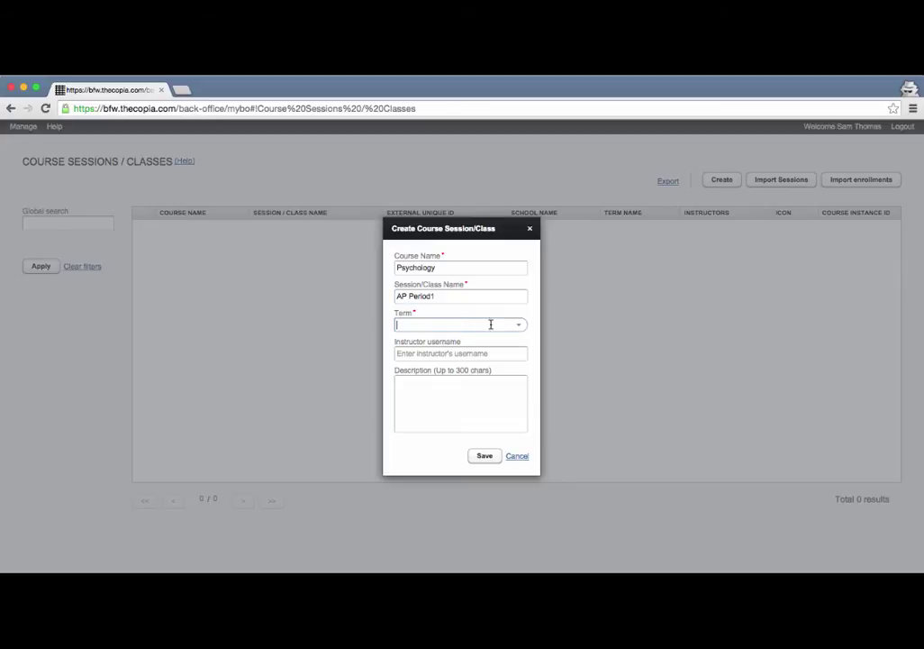
left_click(518, 325)
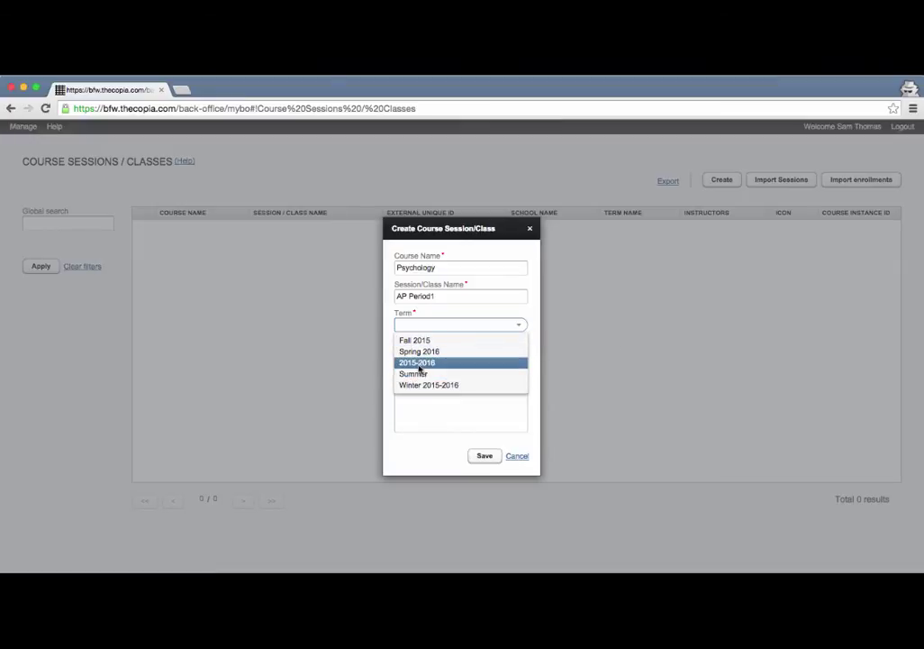
left_click(419, 364)
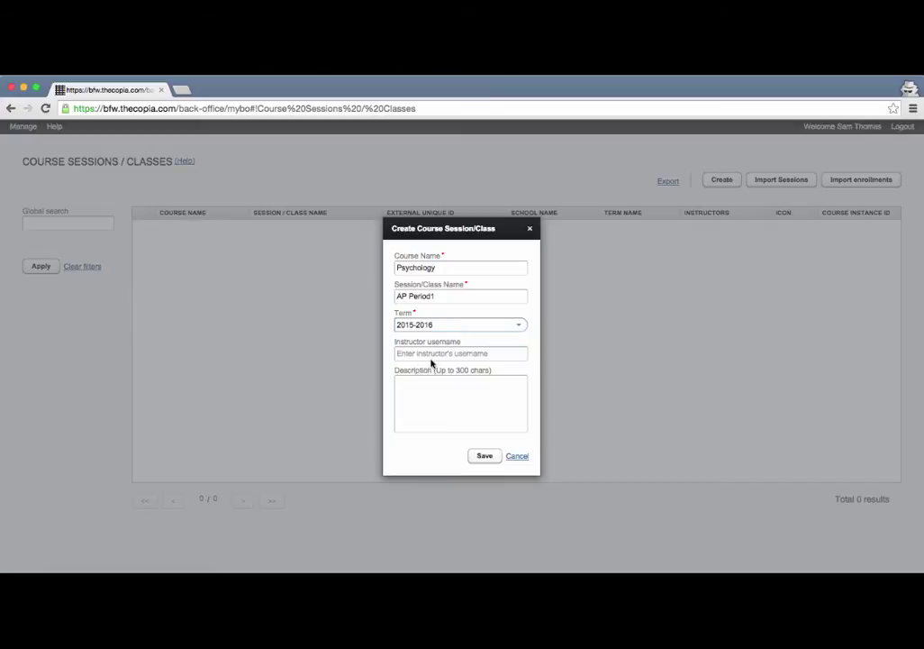
Enter the teacher's username as instructor, add description 'Ap Psych', and save the session.
left_click(434, 356)
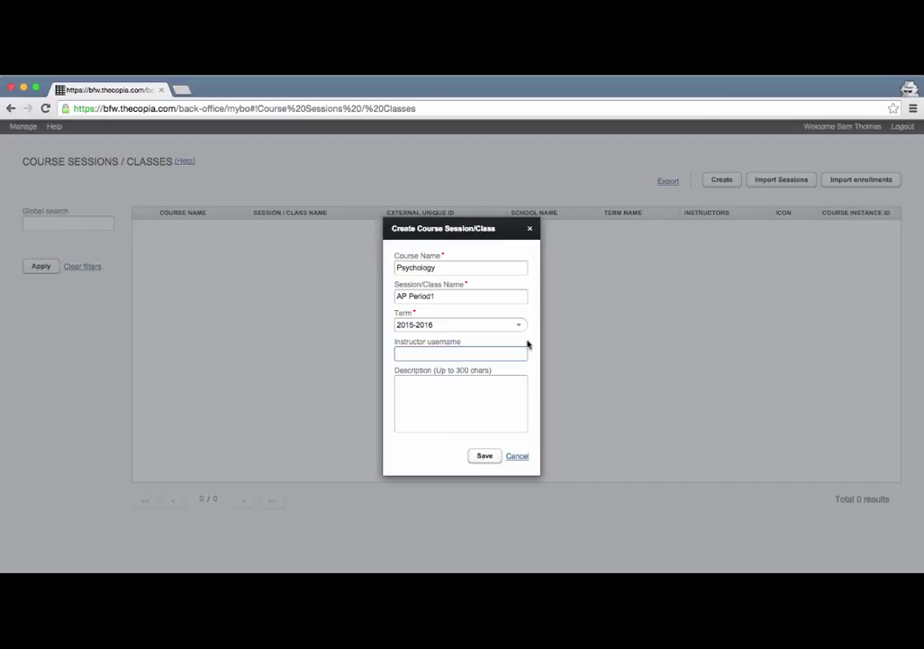
left_click(523, 353)
left_click(470, 392)
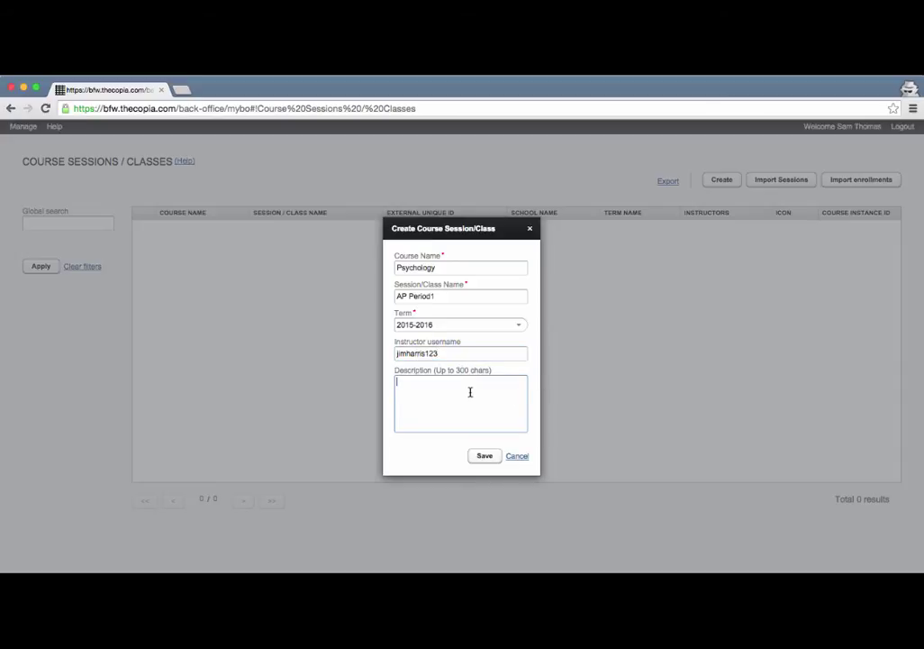
type("Ap Psych")
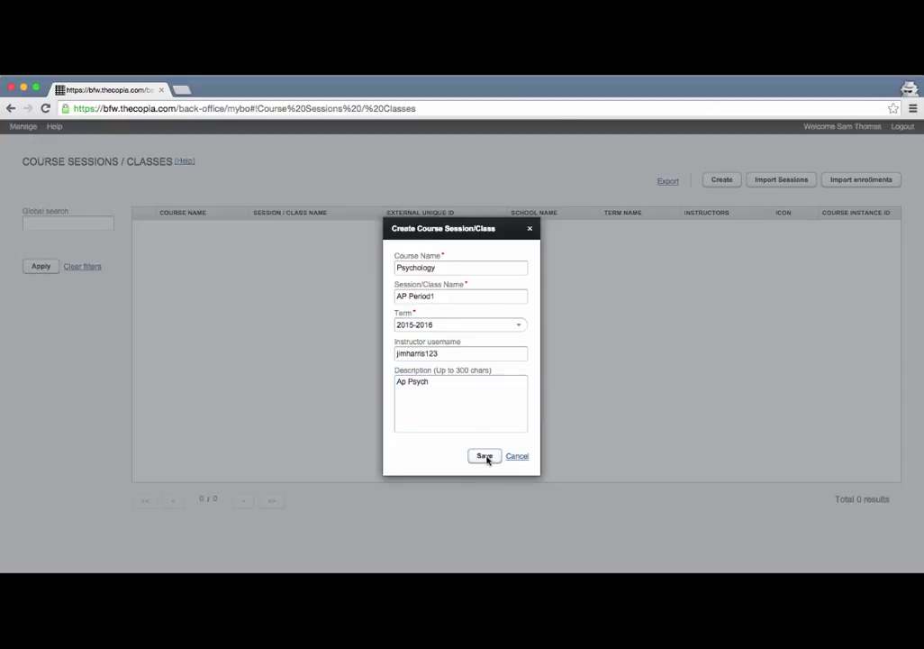
left_click(485, 456)
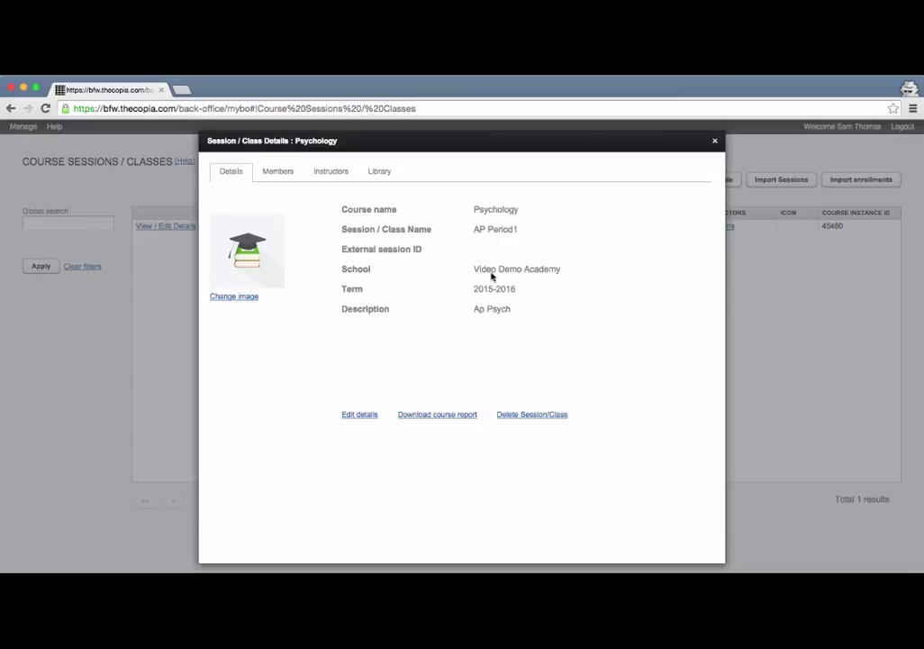
Check the Psychology AP Period1 Members, Instructors and empty Library tabs, then close the details.
scroll(507, 287, "right", 1)
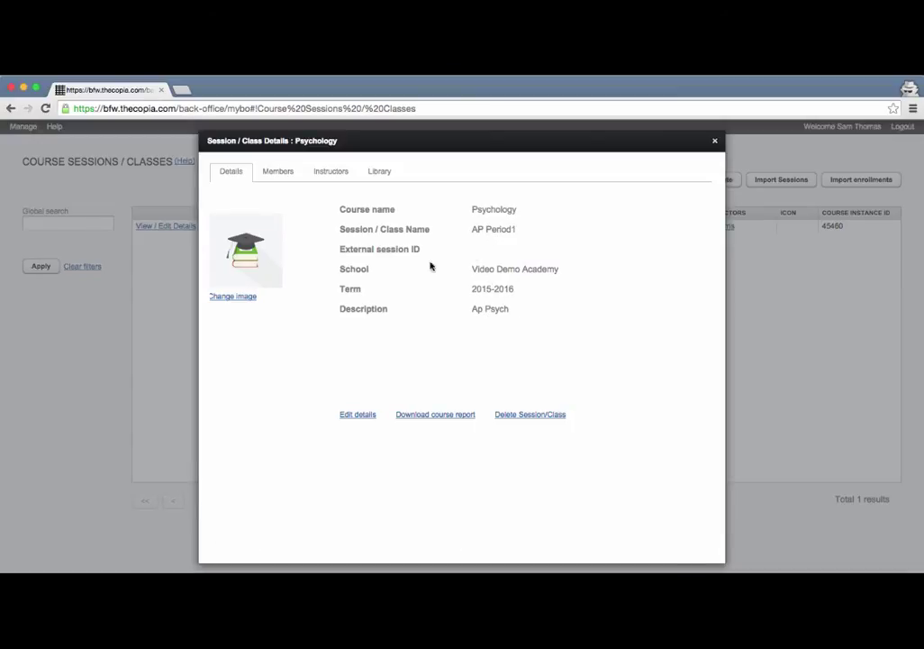
left_click(275, 172)
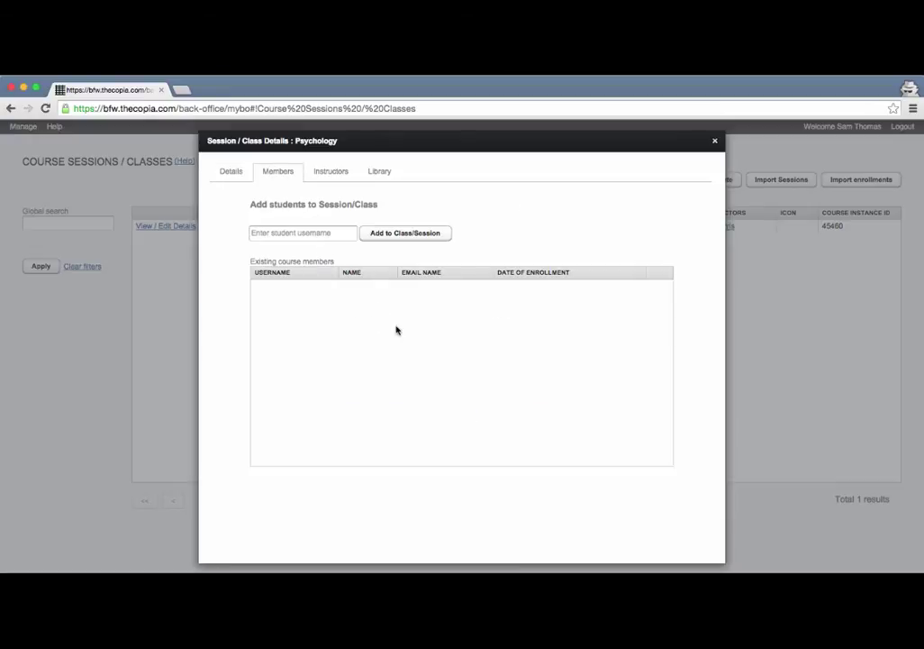
left_click(330, 174)
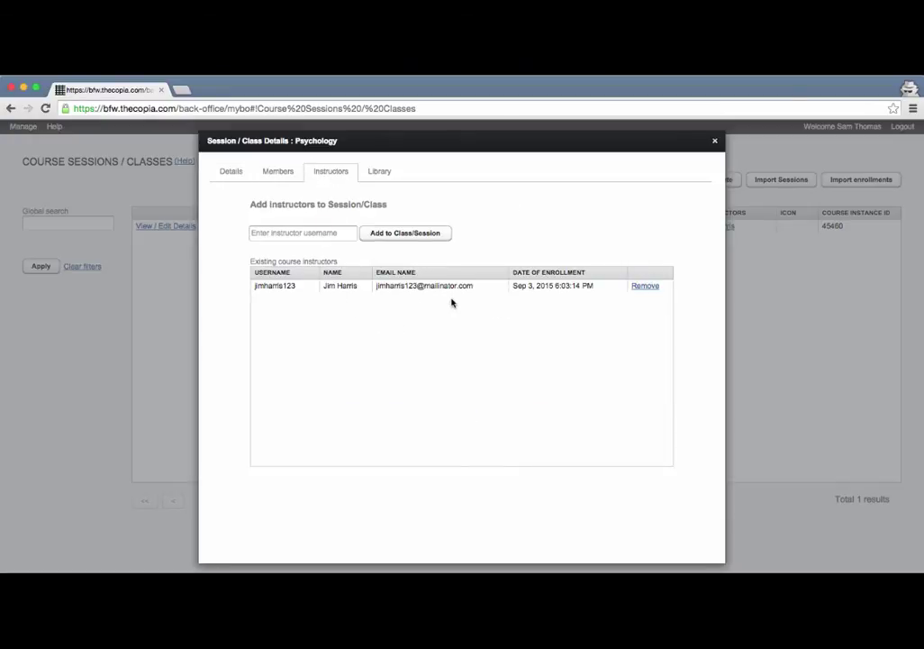
left_click(377, 173)
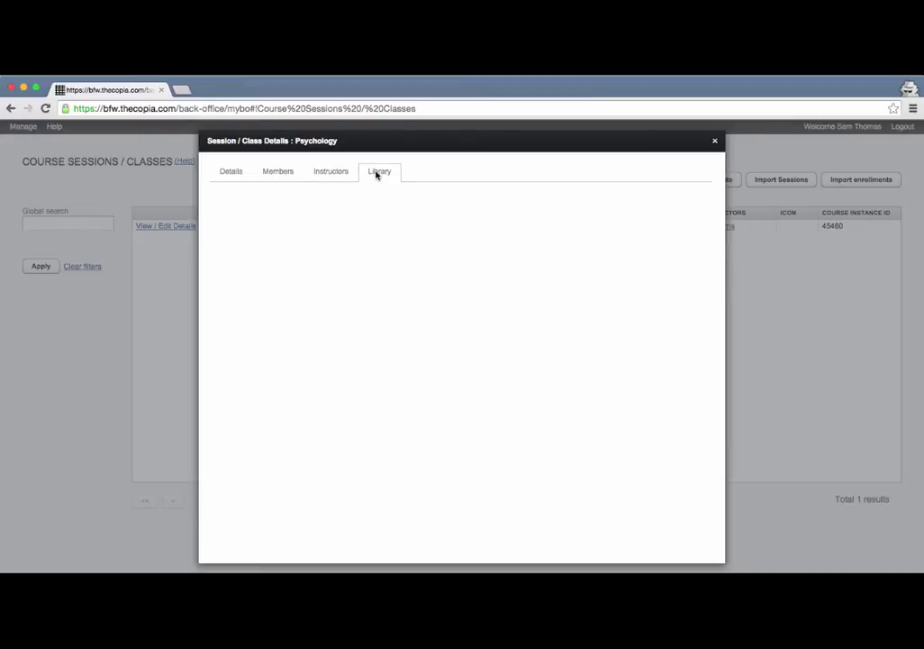
left_click(286, 174)
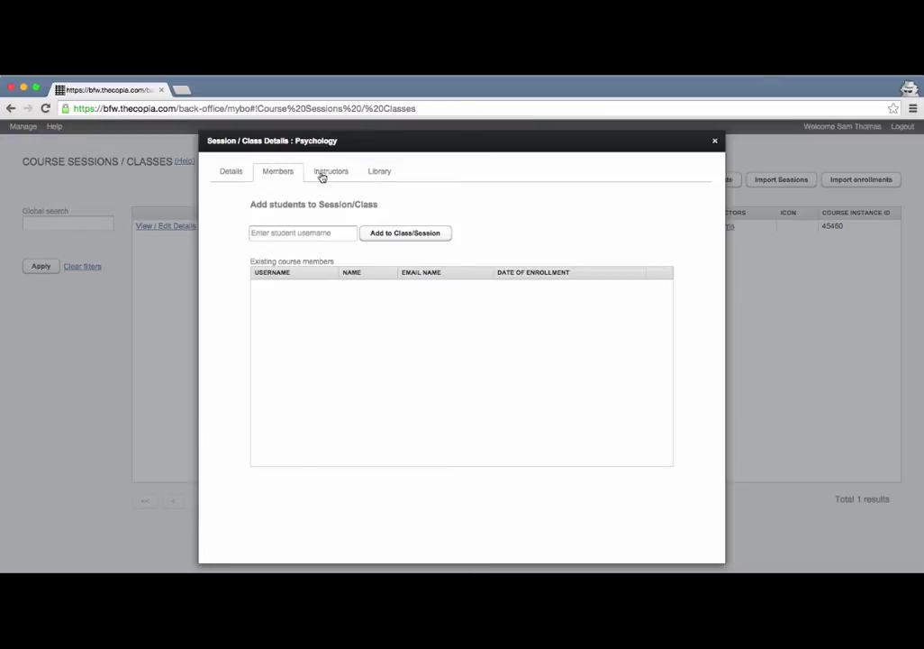
left_click(323, 174)
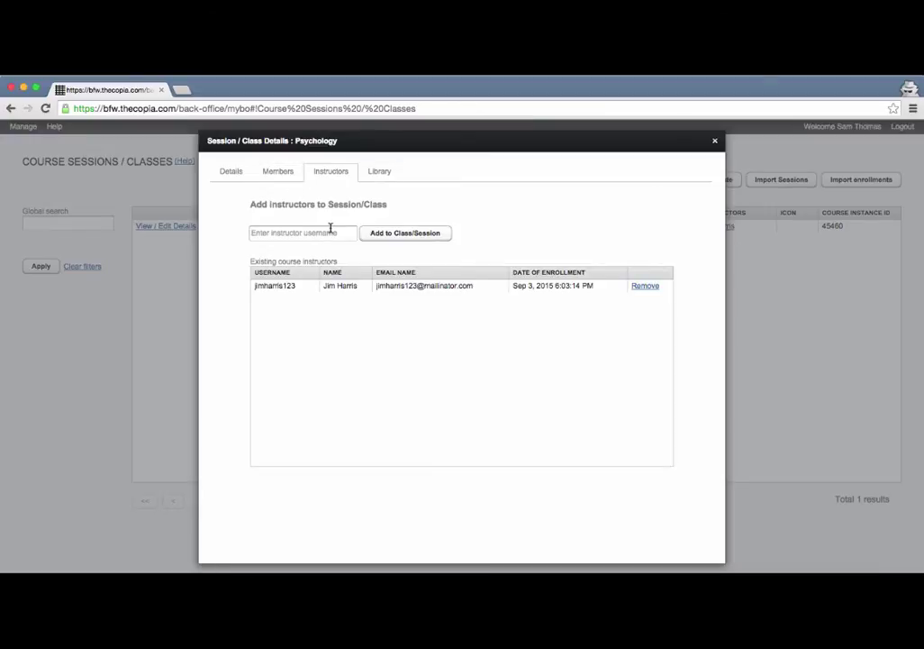
left_click(377, 174)
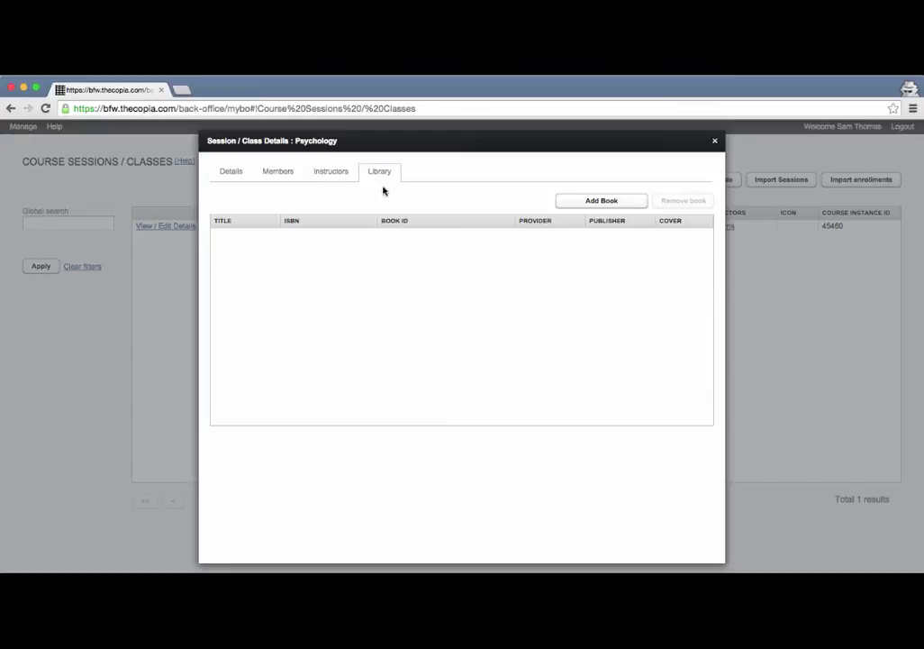
left_click(715, 142)
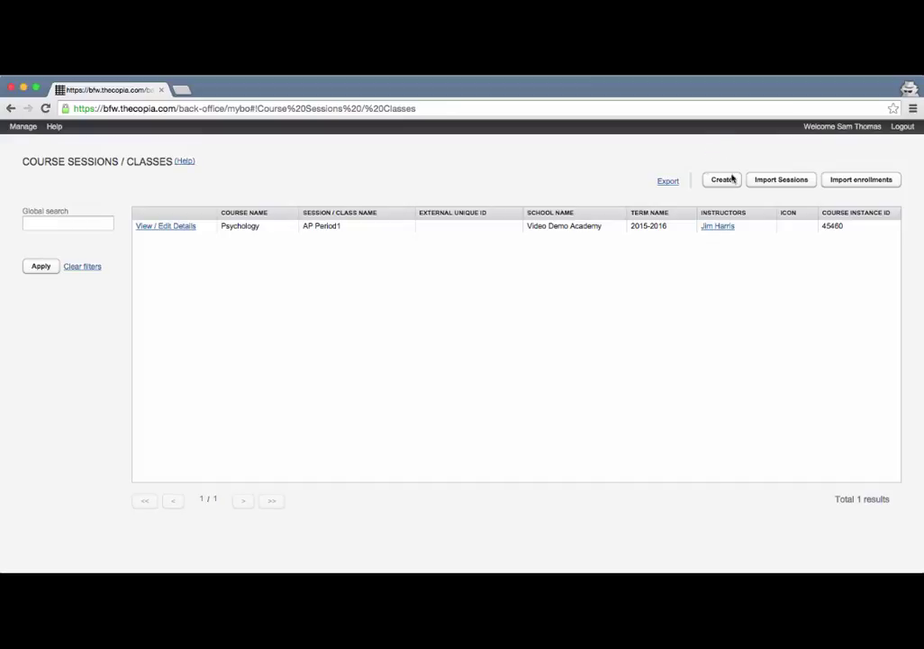
Open Import Sessions and place the Creating Courses Template spreadsheet beside the upload dialog.
left_click(784, 181)
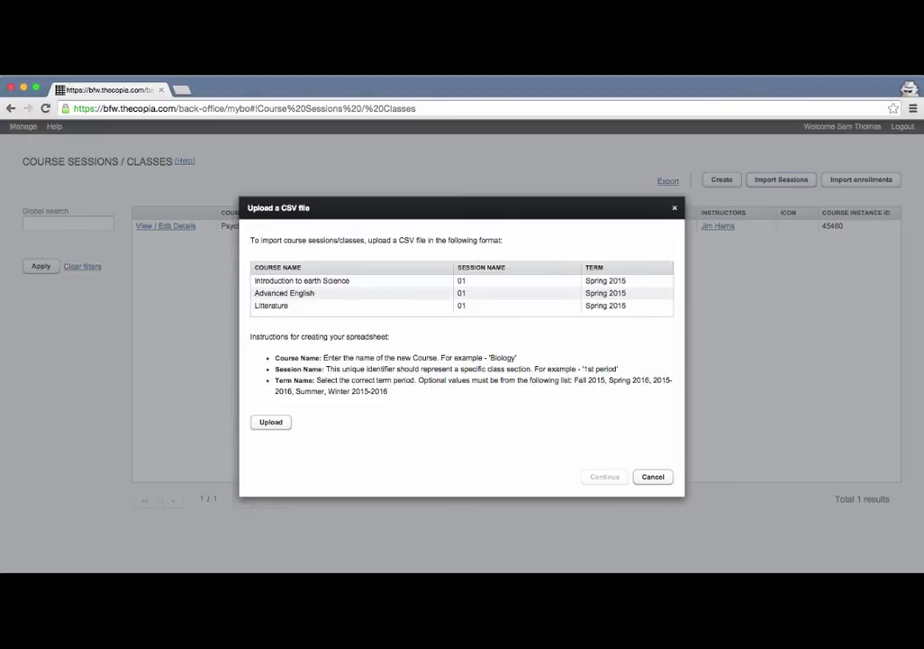
left_click_drag(923, 137, 632, 168)
left_click_drag(678, 200, 699, 264)
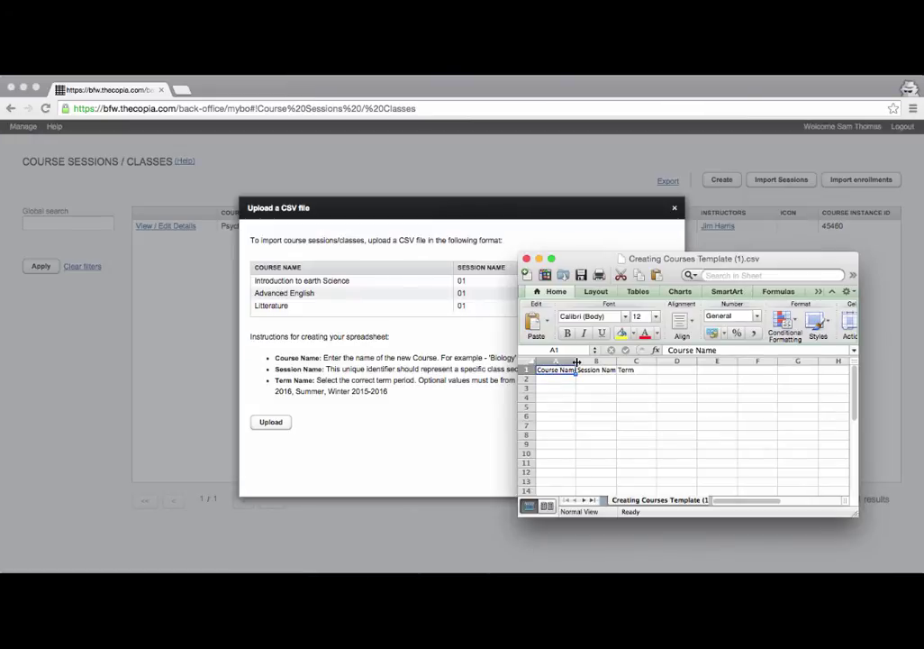
Autofit columns A and B and enter row 2: Psychology, AP Period2, 2015-2016.
double_click(576, 361)
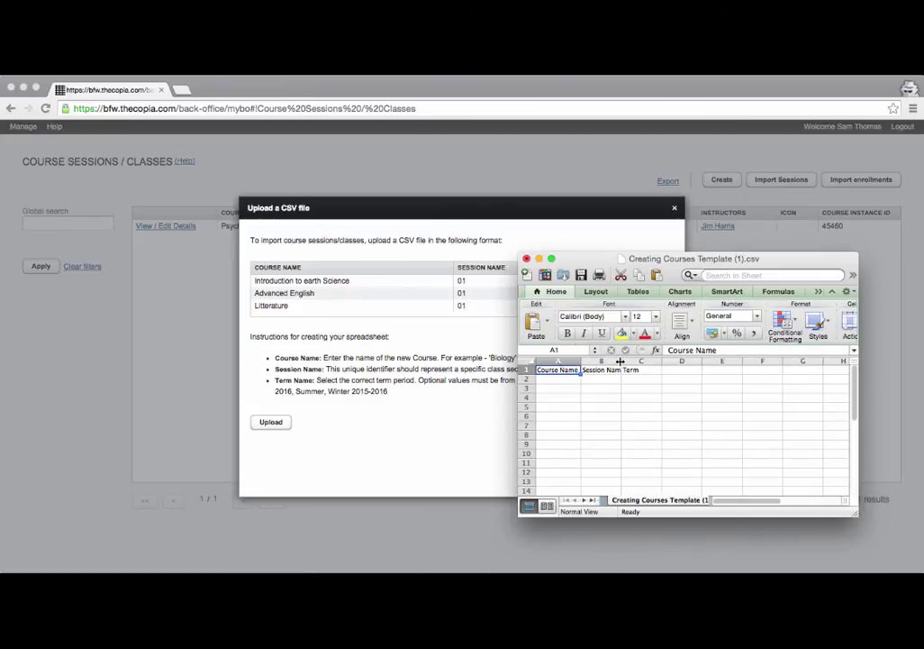
double_click(620, 362)
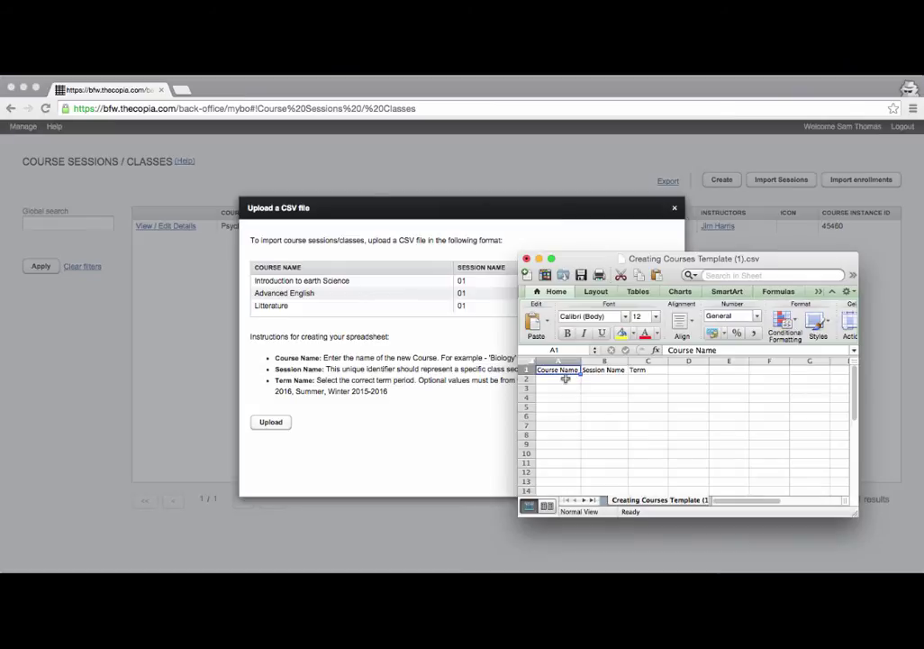
left_click(566, 380)
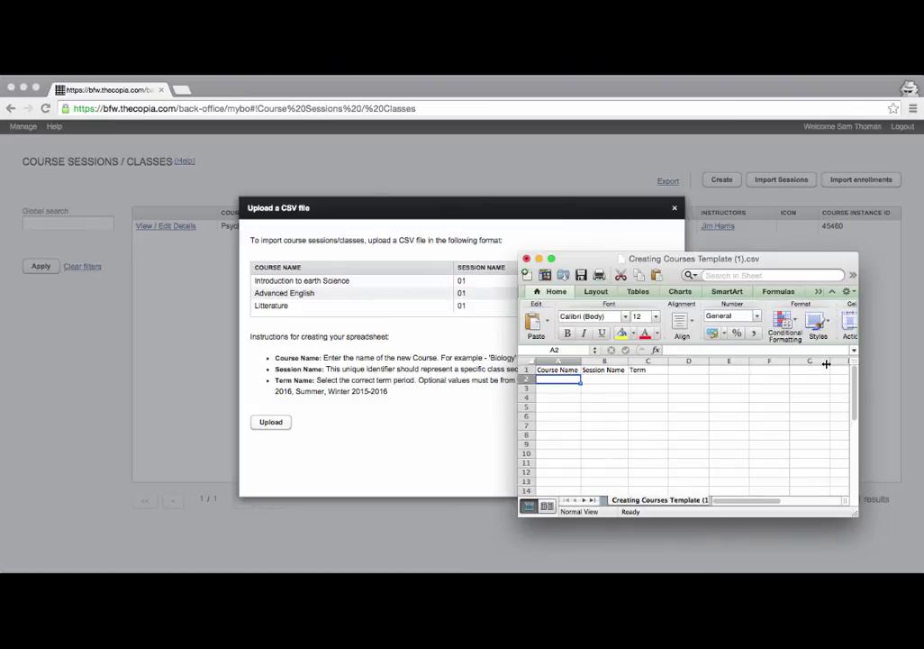
type("Psych")
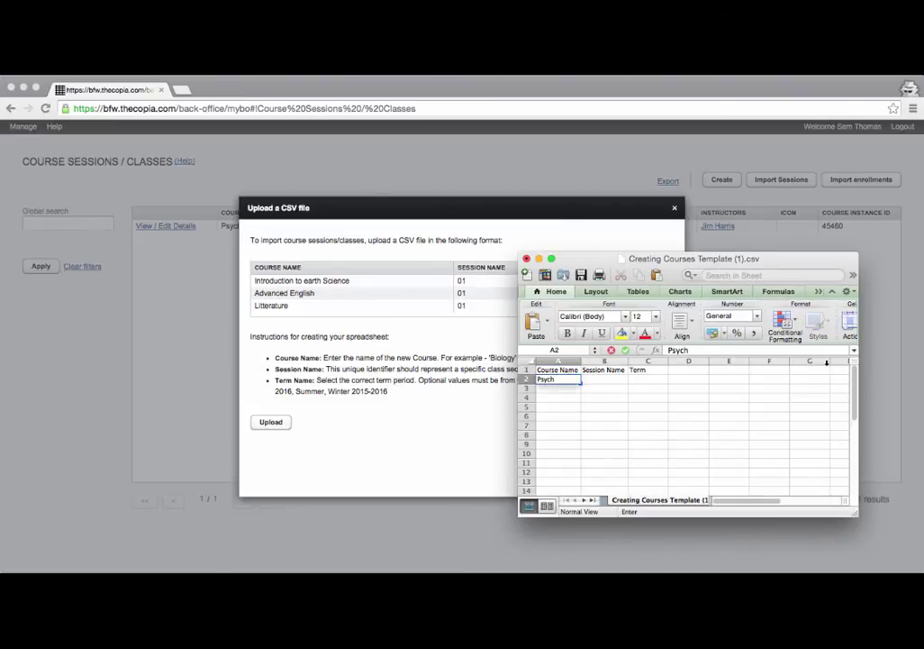
type("ology")
key("Tab")
type("AP Per")
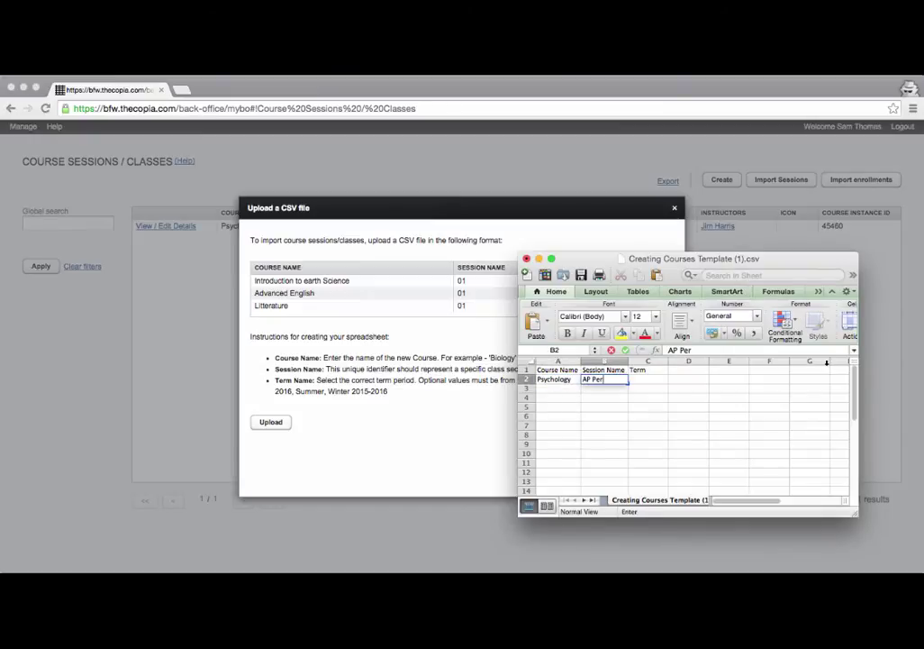
type("iod2")
key("Tab")
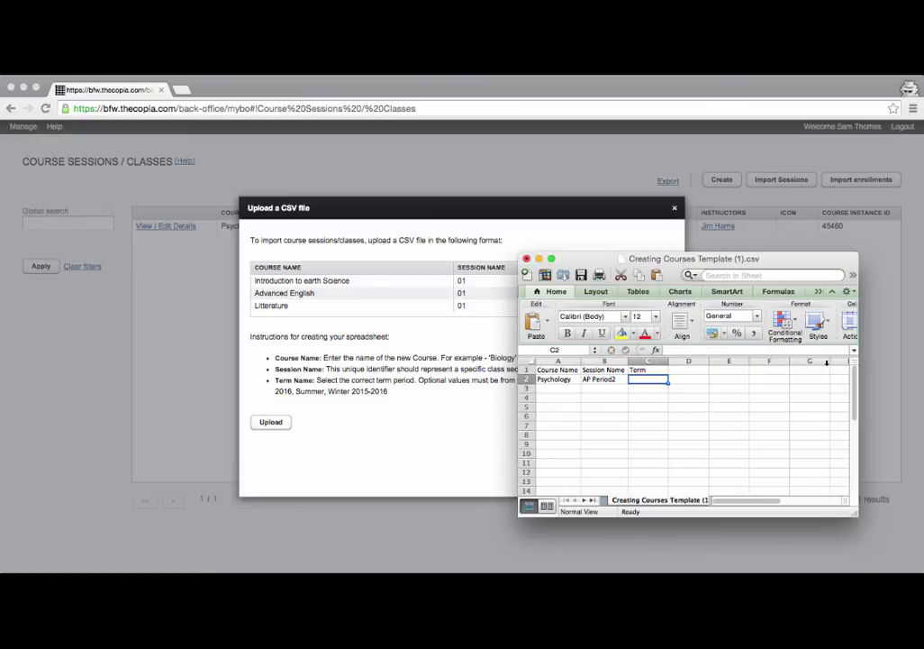
type("2015")
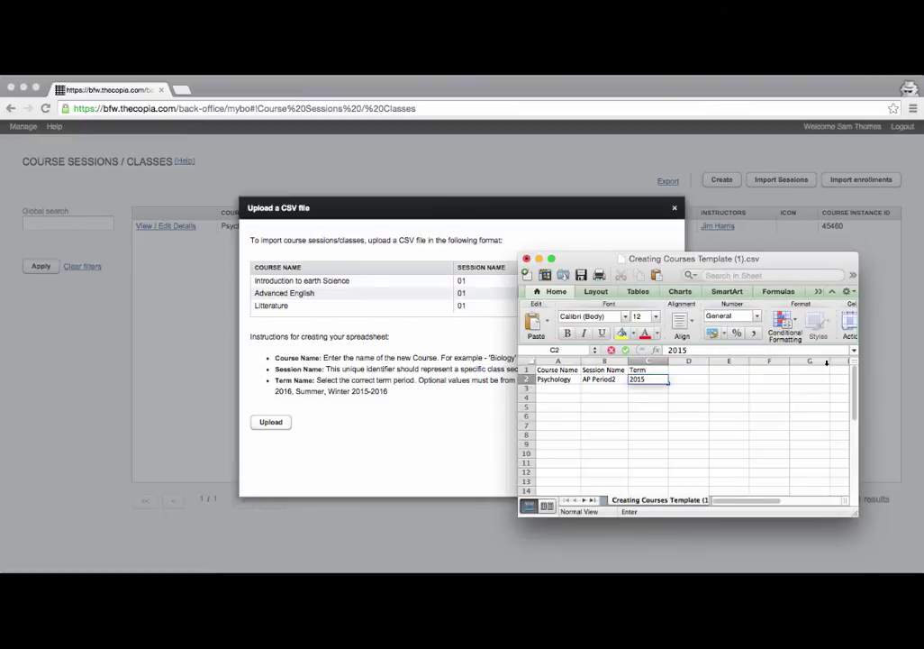
type("-2016")
Move the spreadsheet aside to read the upload format rules, then return it.
left_click_drag(697, 262, 737, 410)
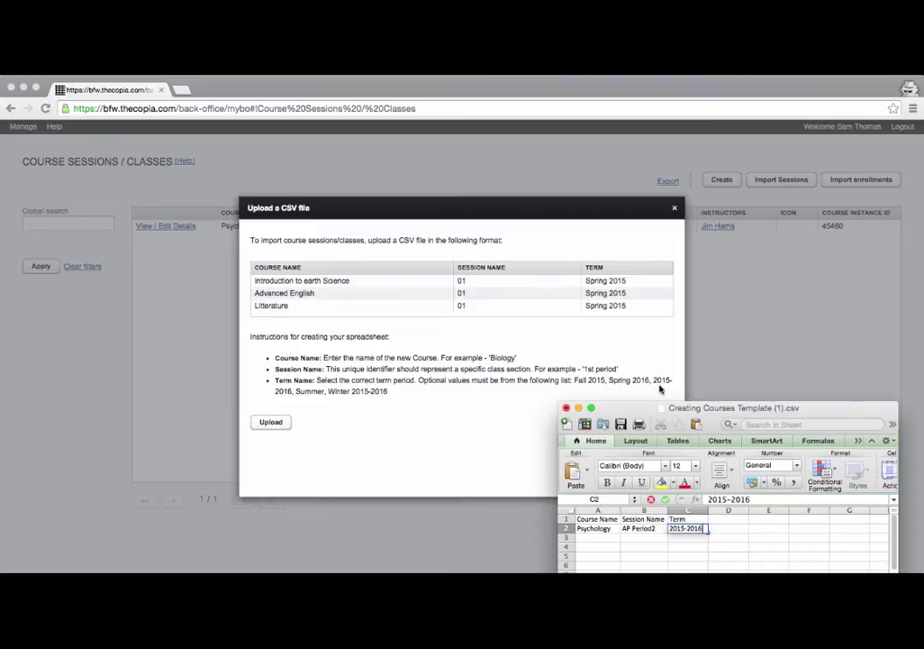
left_click(579, 285)
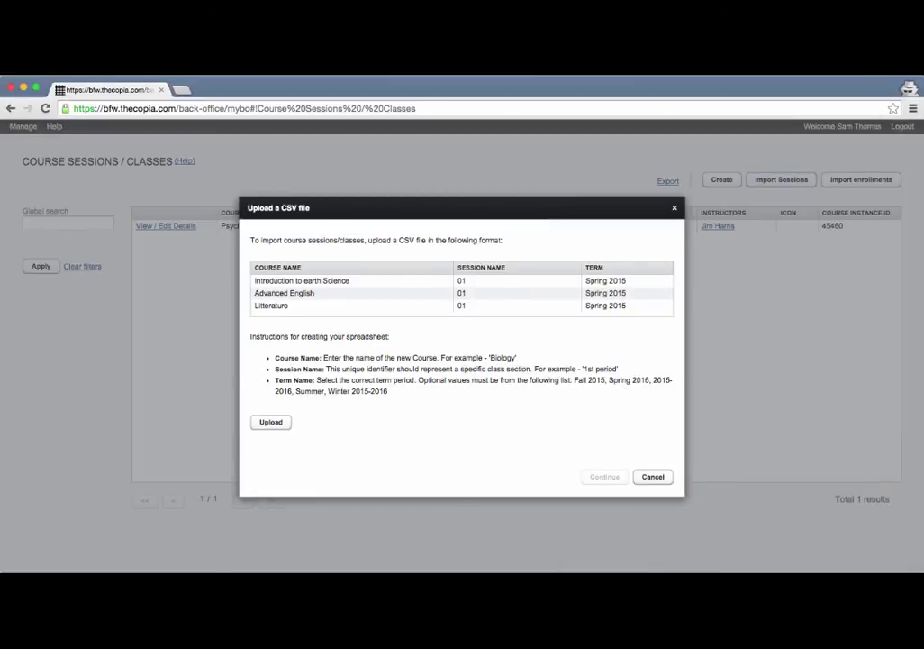
key("super+Tab")
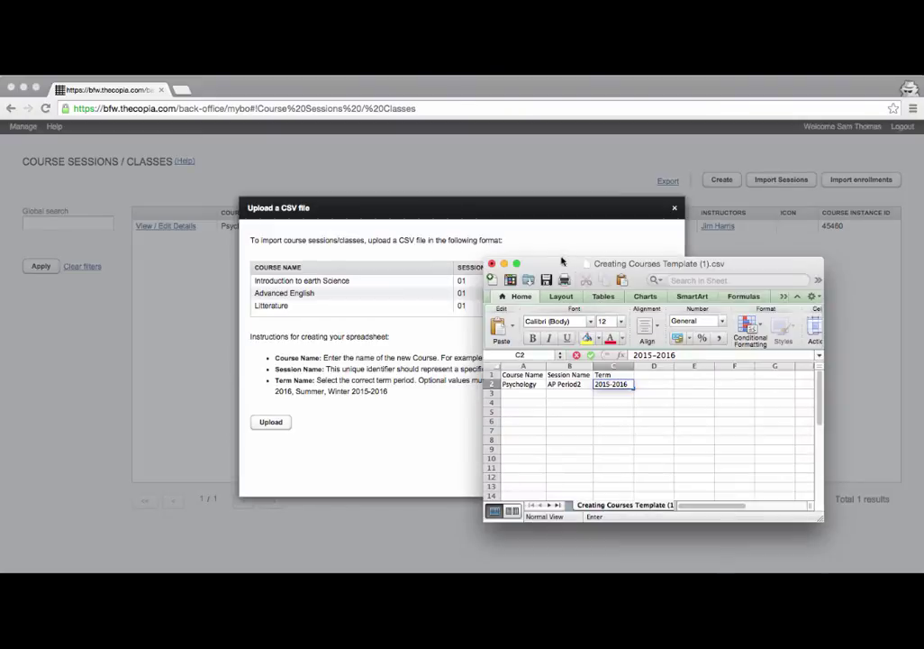
left_click_drag(552, 264, 510, 238)
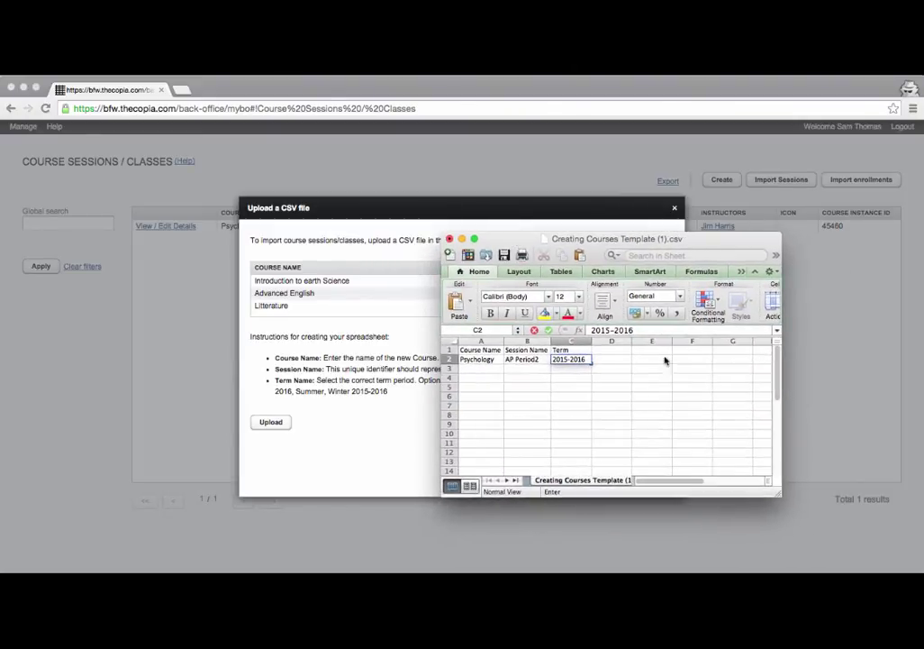
Enter row 3: Chemistry, AP Period3, 2015-2016.
left_click(494, 368)
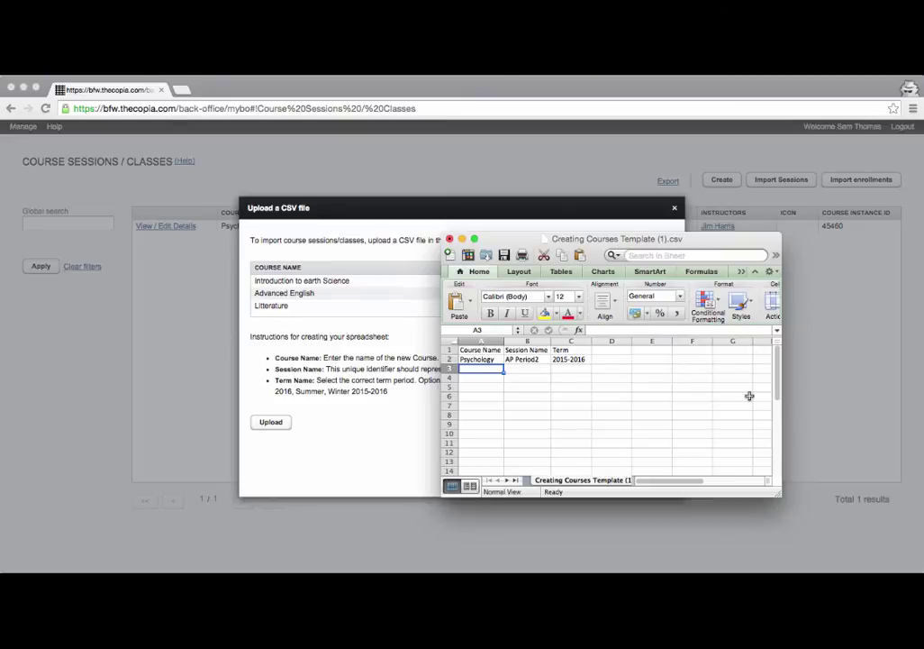
type("Chemistry")
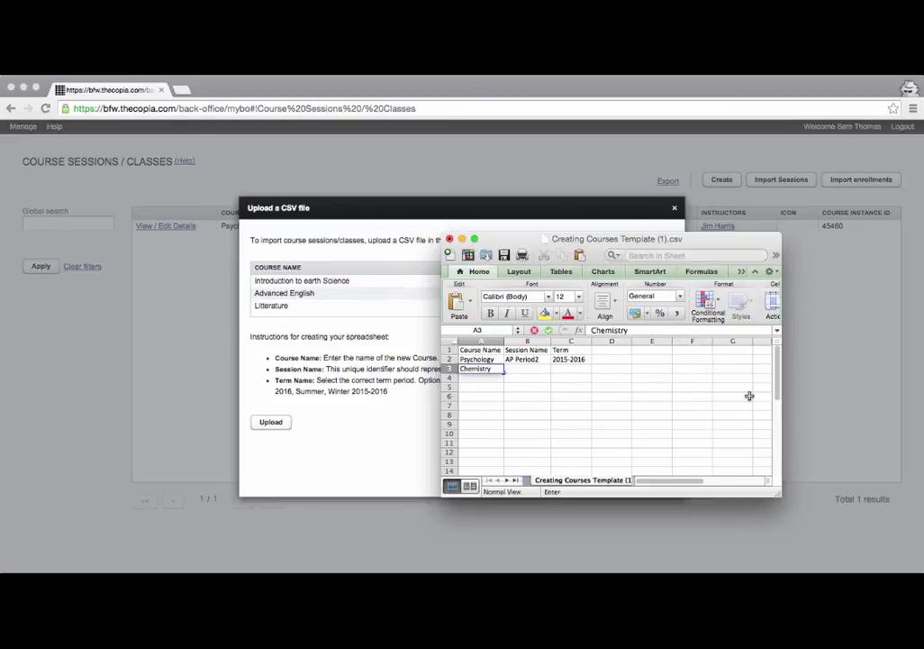
key("Tab")
type("AP Period")
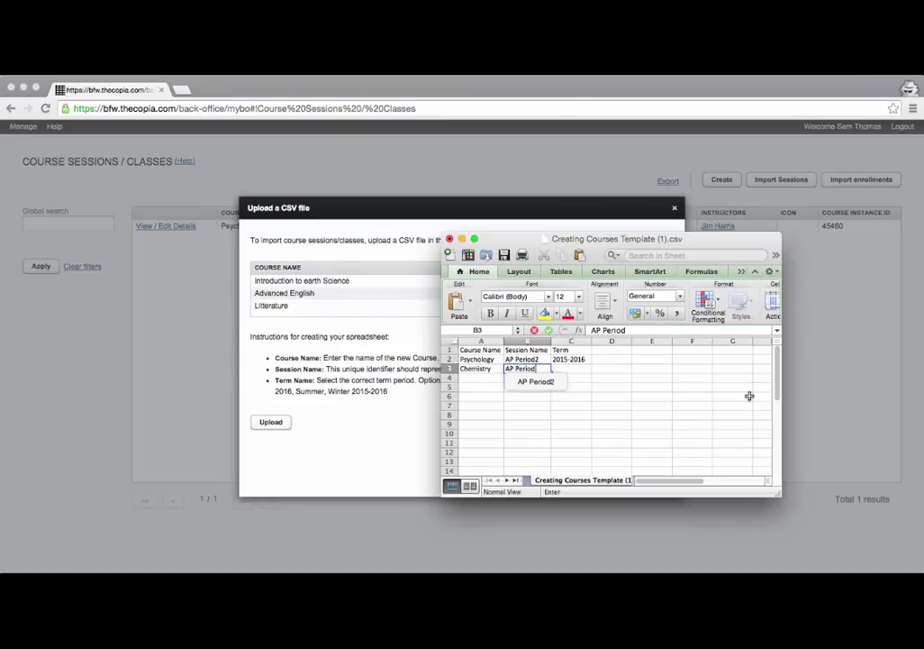
type("3")
key("Tab")
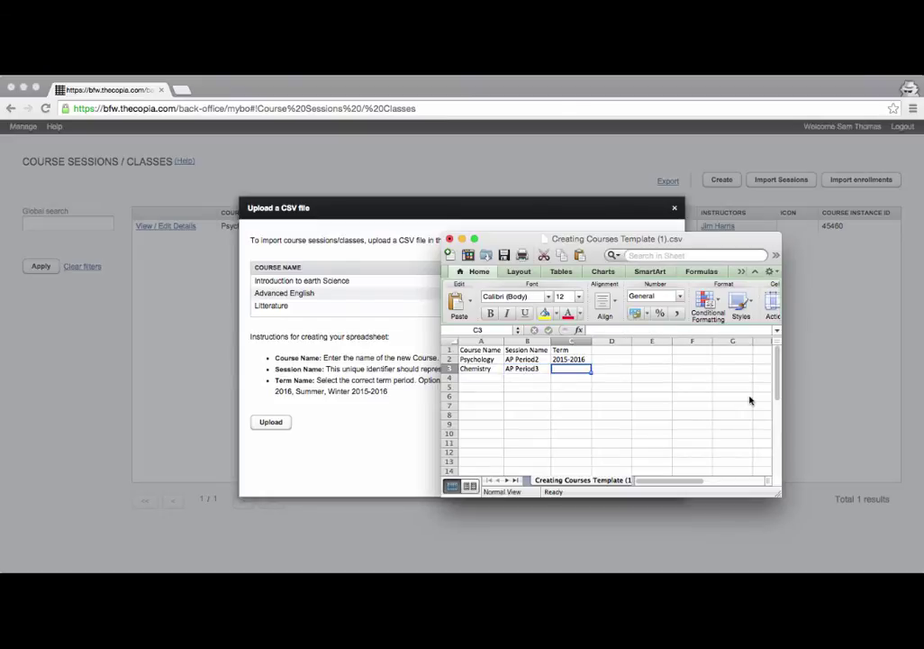
type("2015-201")
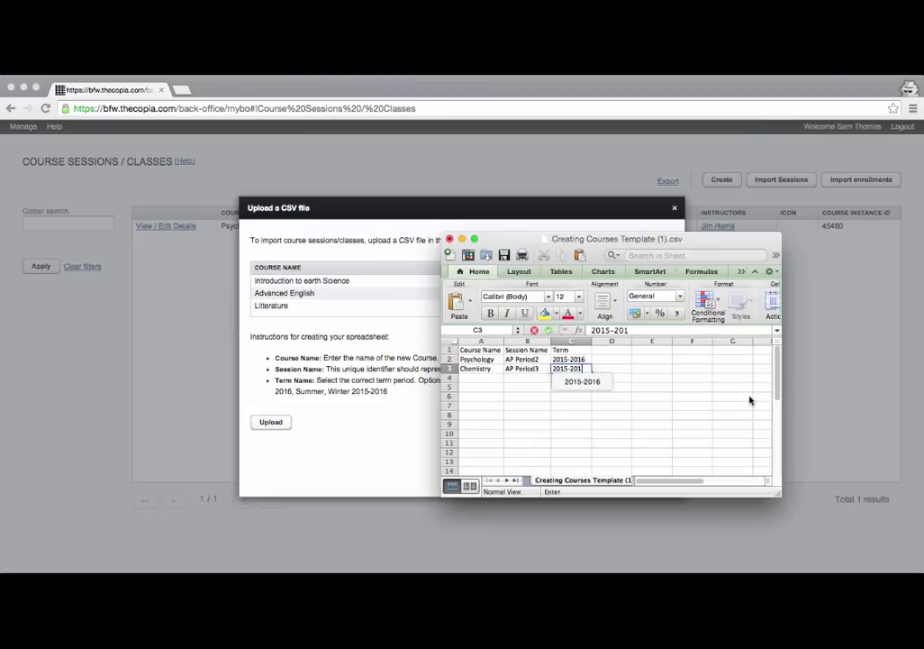
type("6")
key("Return")
Enter row 4: Statistics, AP Period4, with 2015-2016 copied from C3 into C4.
key("Left")
key("Left")
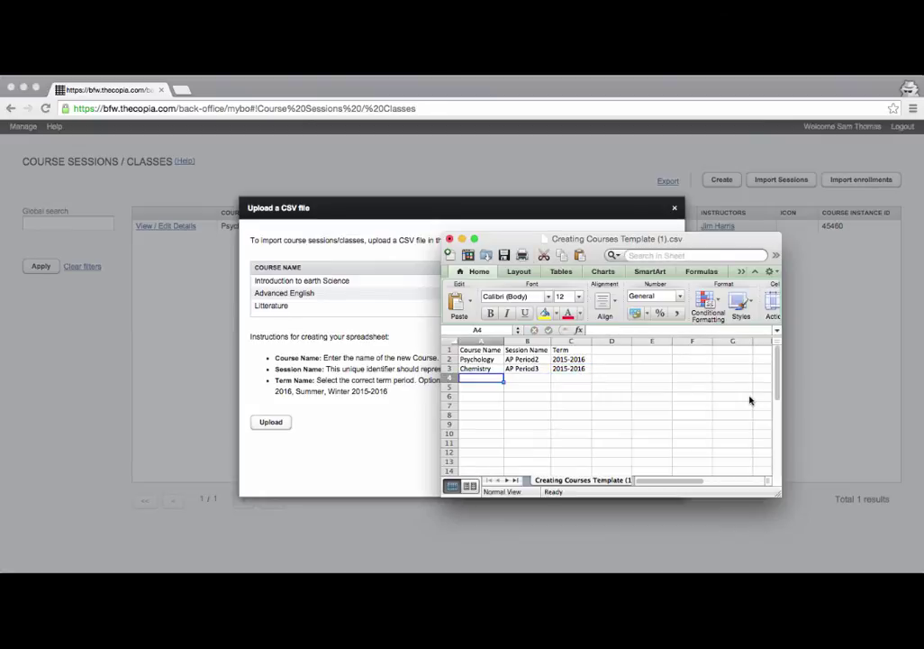
type("Statis")
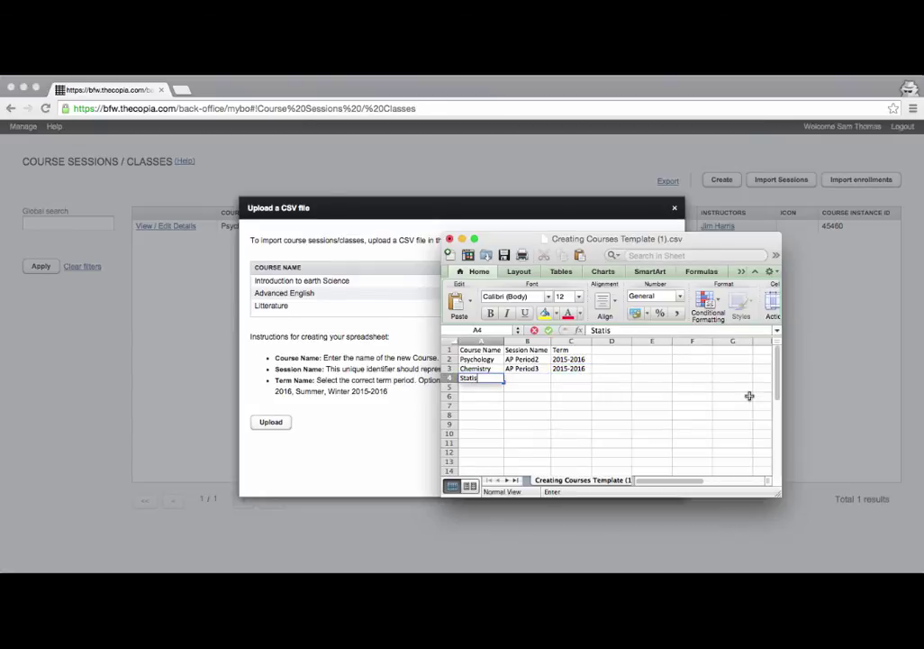
type("tics")
key("Tab")
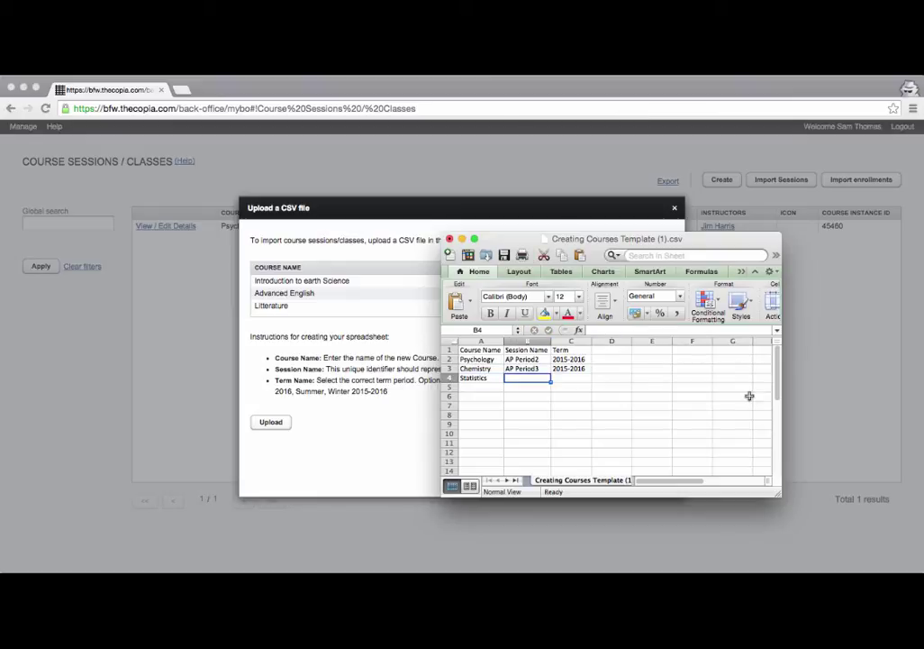
type("Ap")
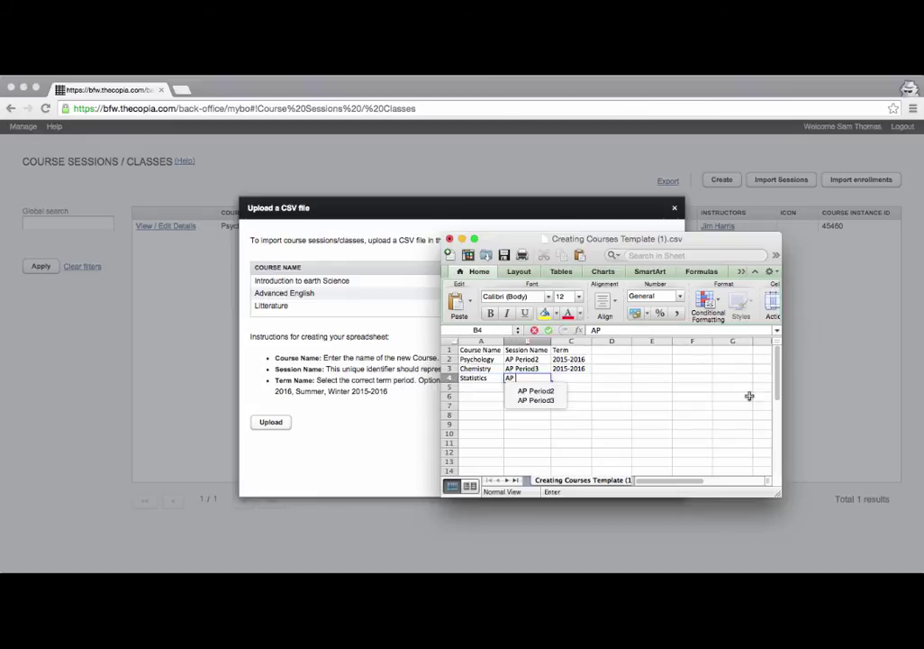
type(" Period")
type("5")
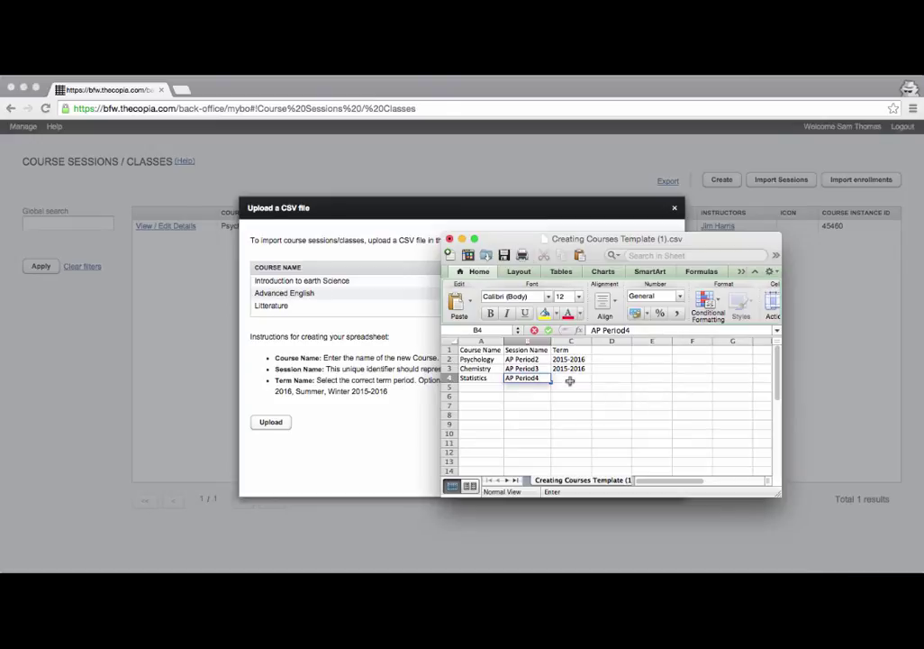
left_click(570, 378)
left_click(571, 372)
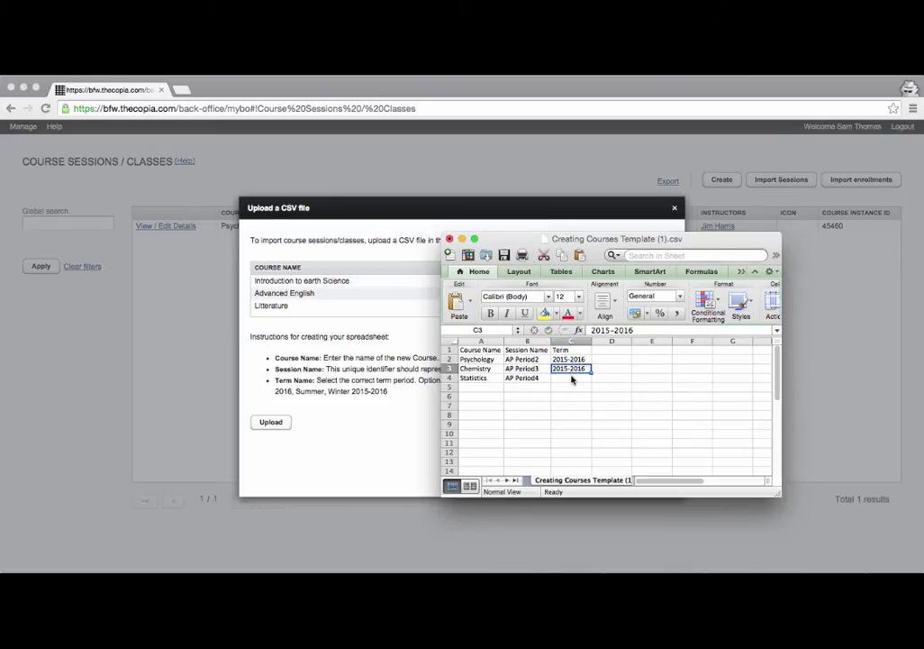
key("super+c")
left_click(572, 378)
key("super+v")
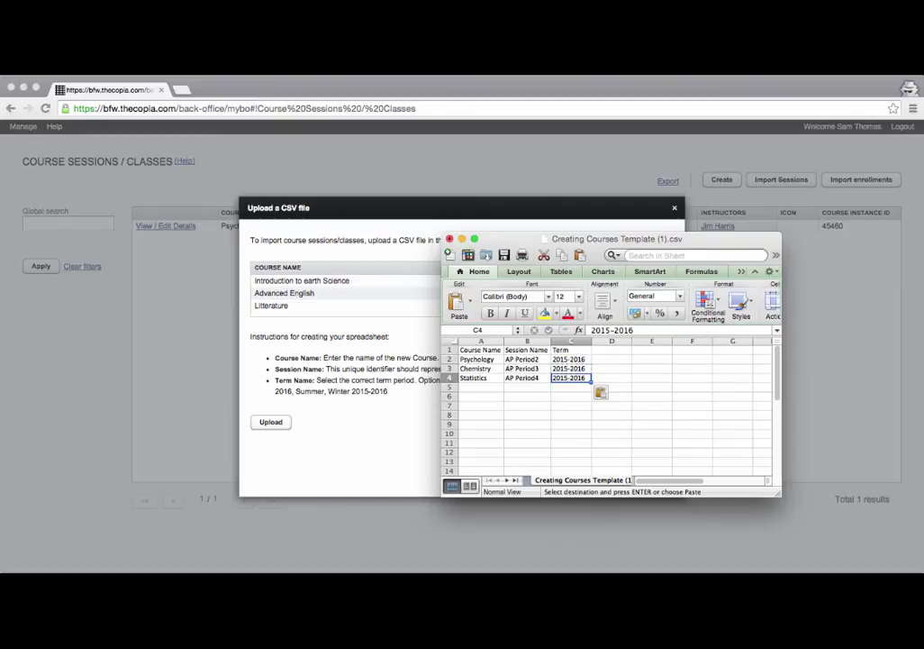
key("super+shift+s")
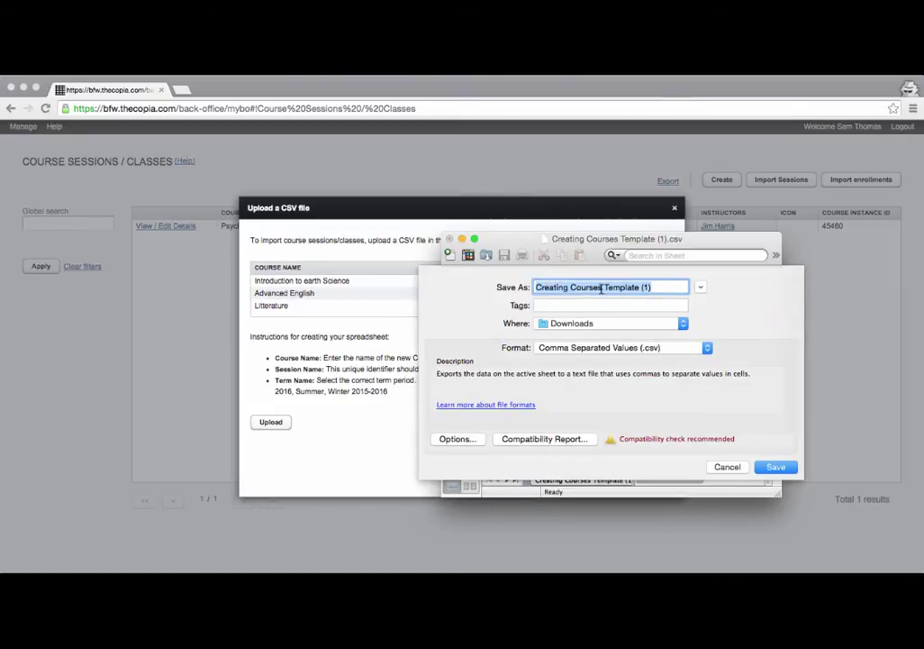
Save the sheet to Downloads as CSV 'video demo courses', keeping CSV format.
type("video ")
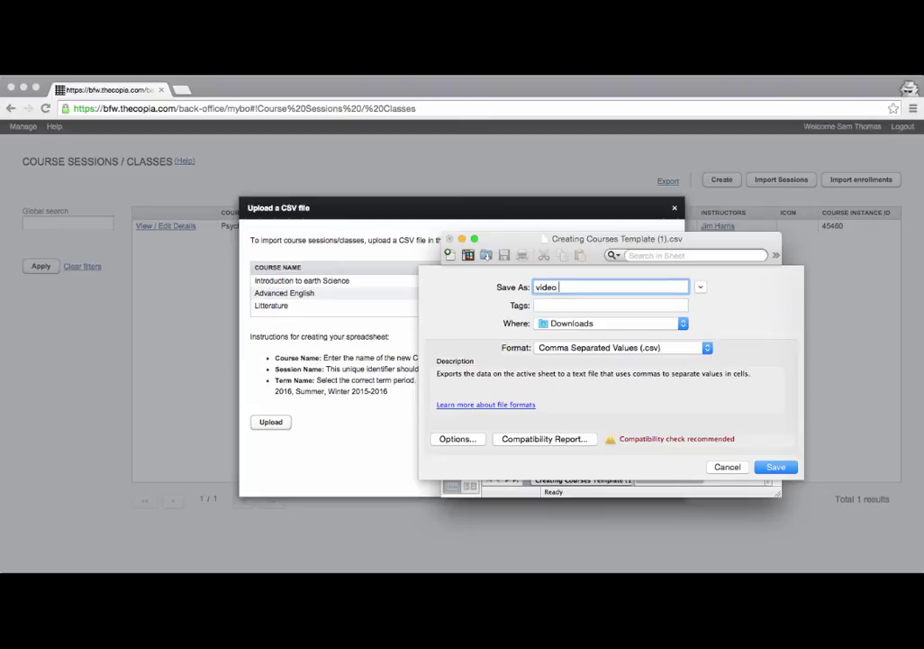
type("demo courses")
left_click(776, 467)
left_click(591, 496)
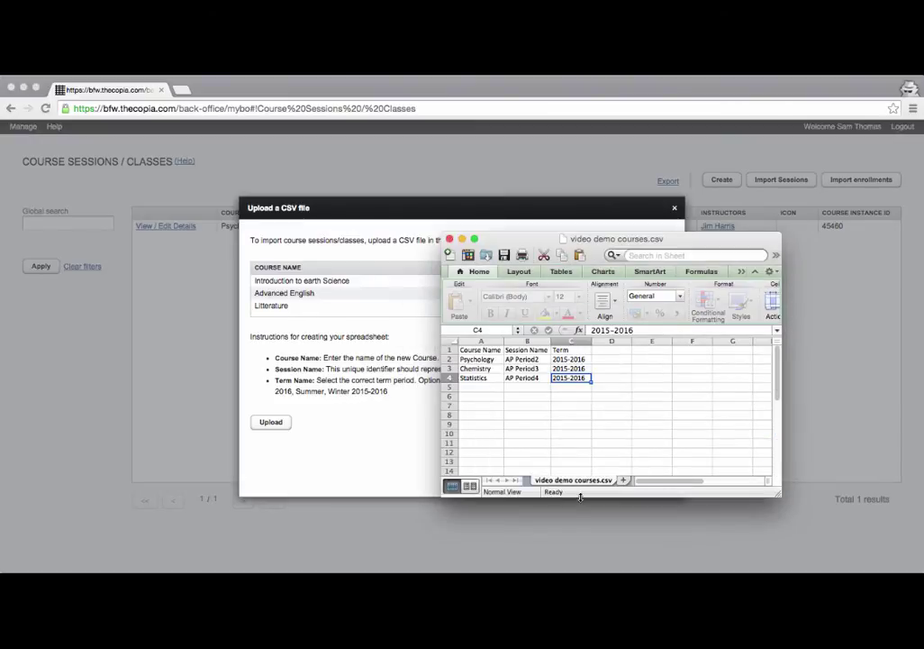
Upload video demo courses.csv, confirming 3 courses created and 0 lines failed.
left_click_drag(515, 240, 621, 581)
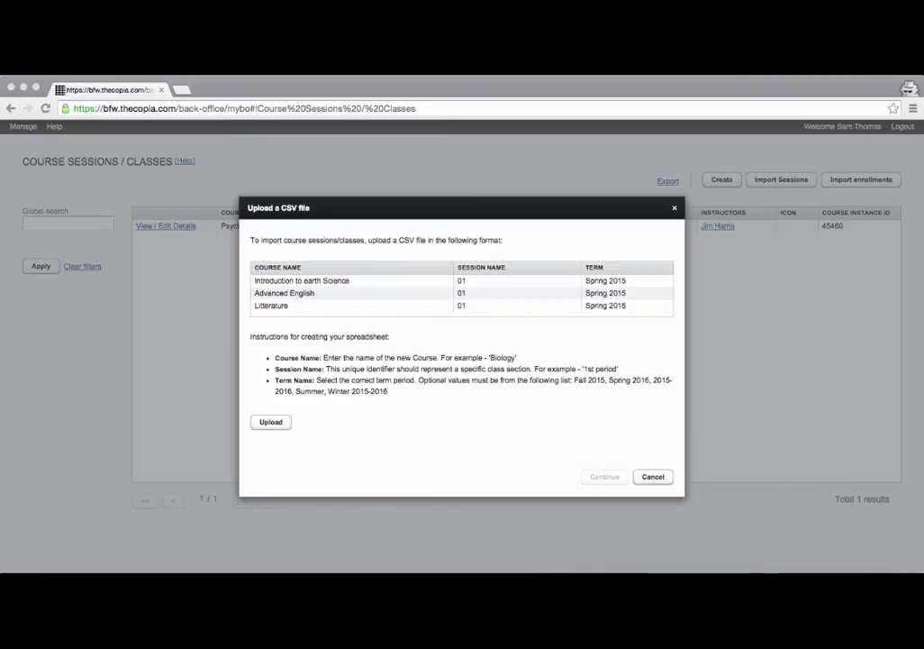
left_click(281, 423)
left_click(271, 423)
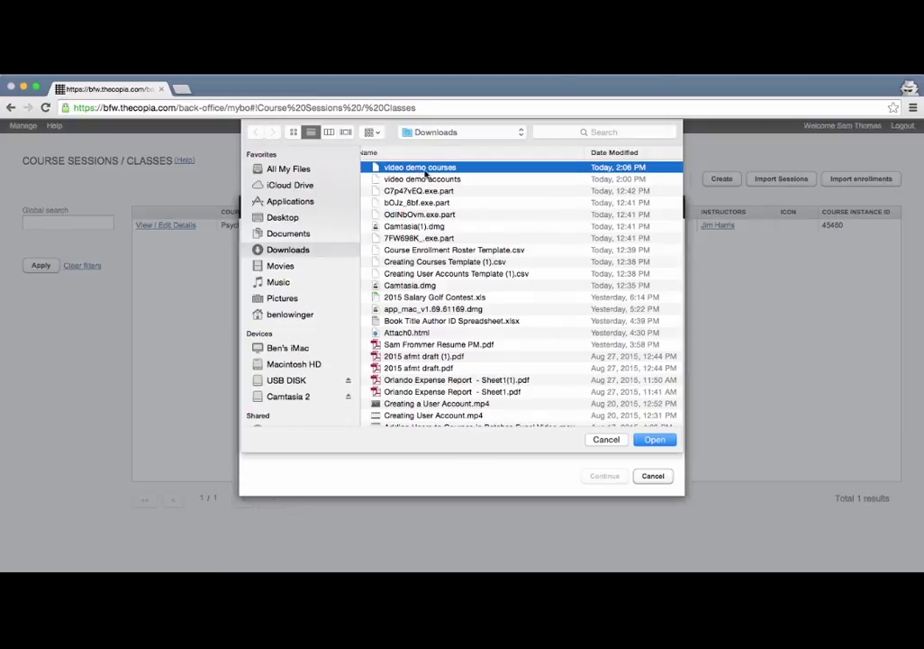
left_click(655, 438)
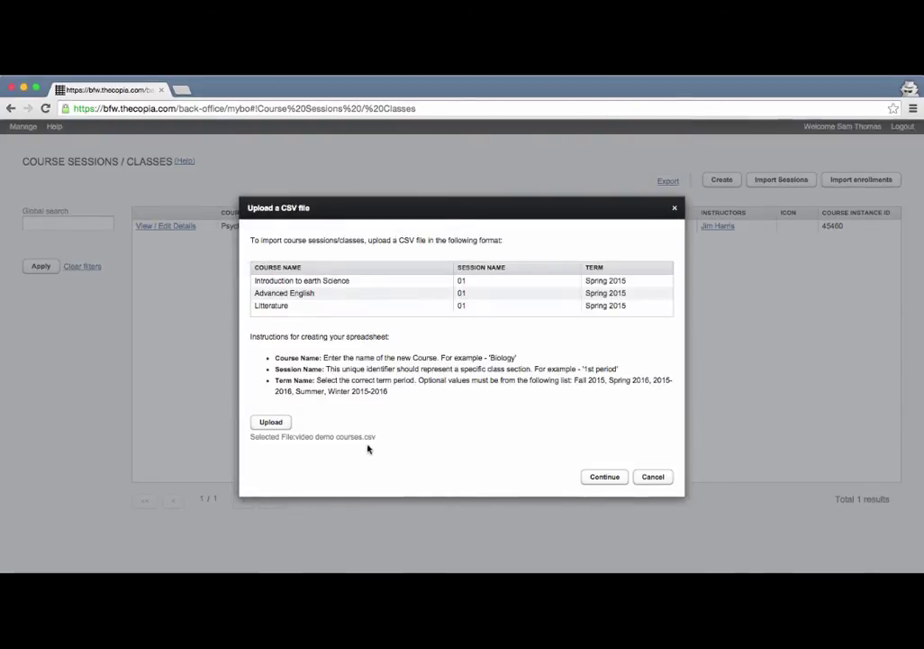
left_click(605, 478)
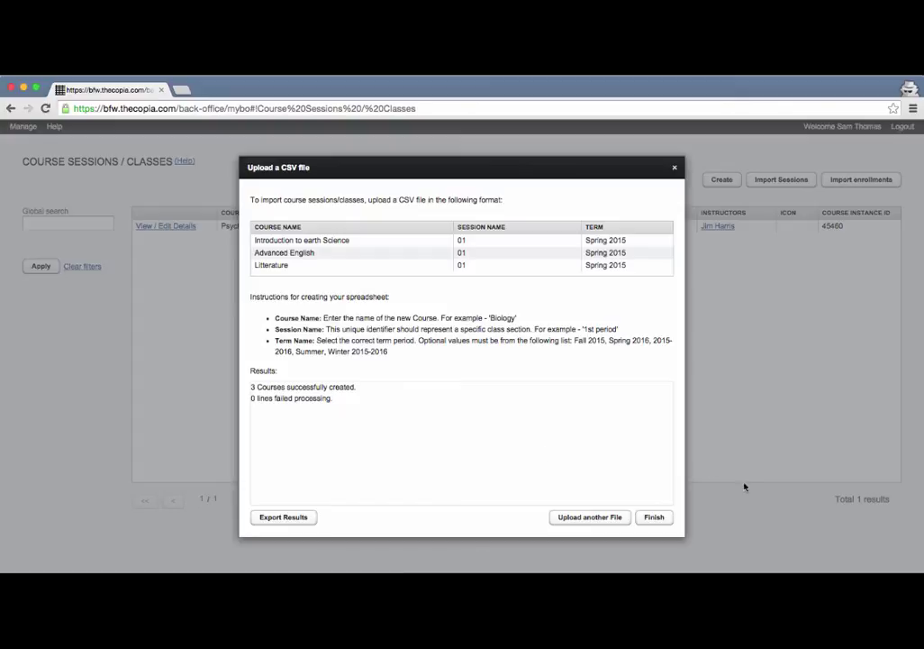
left_click(653, 519)
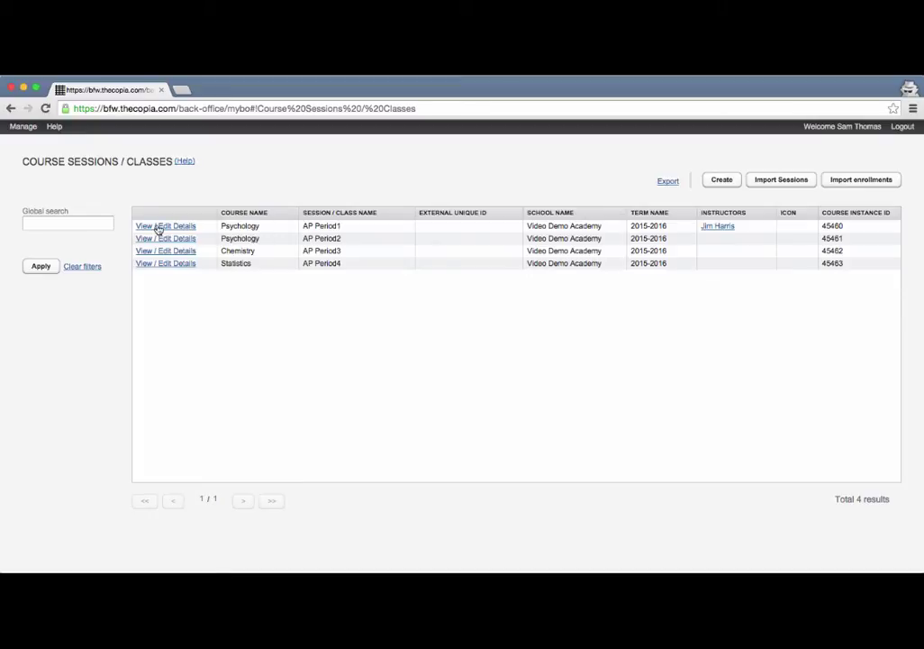
In Psychology AP Period1's Members, add a student by username, then remove them again.
left_click(158, 229)
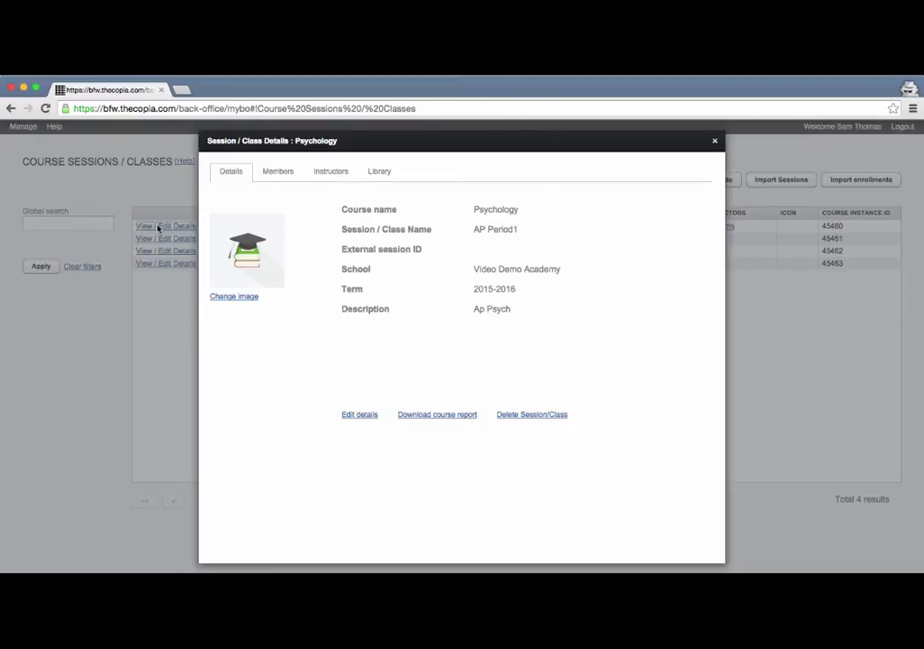
left_click(271, 178)
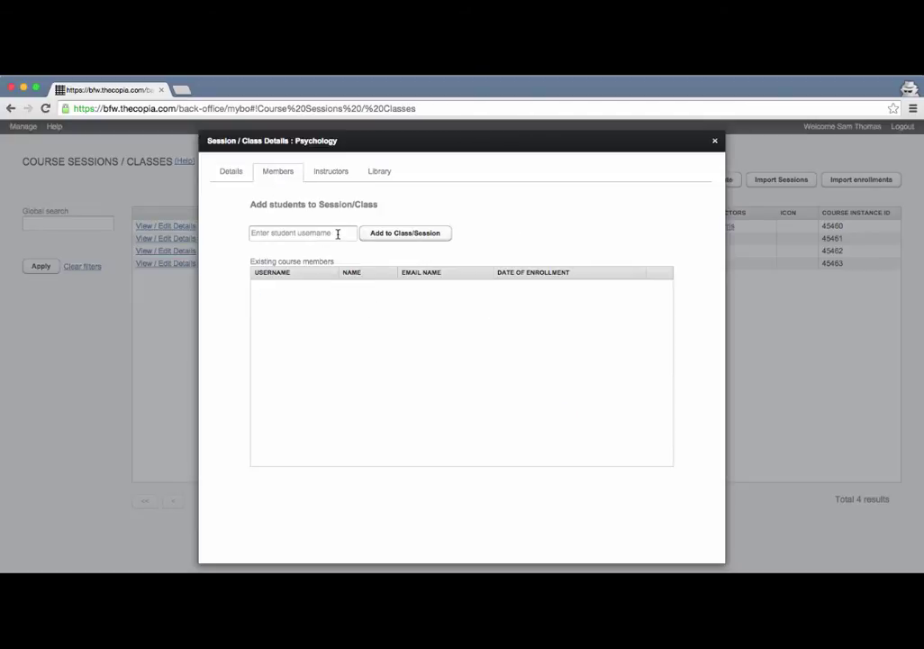
left_click(338, 234)
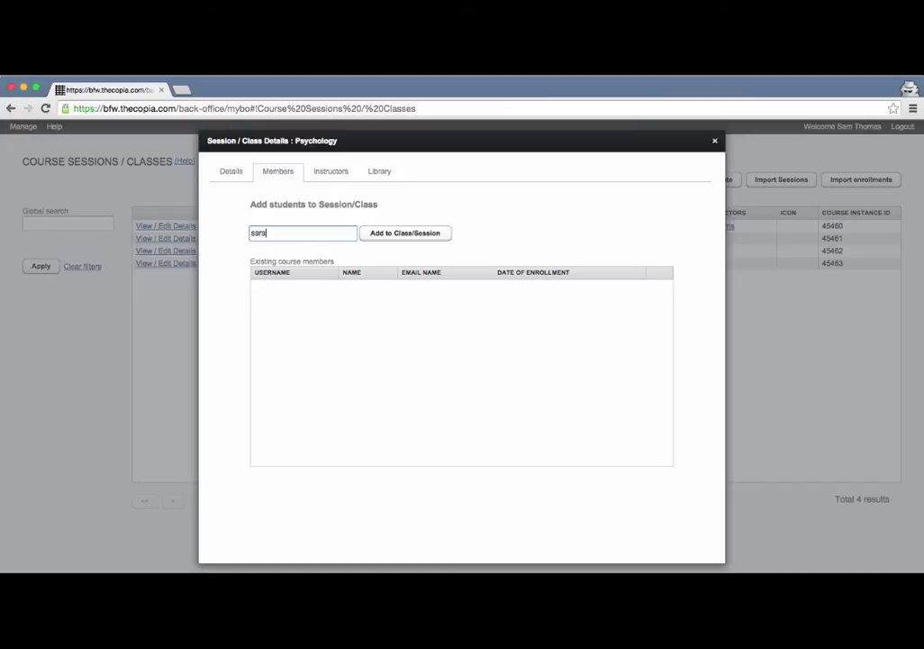
left_click(426, 235)
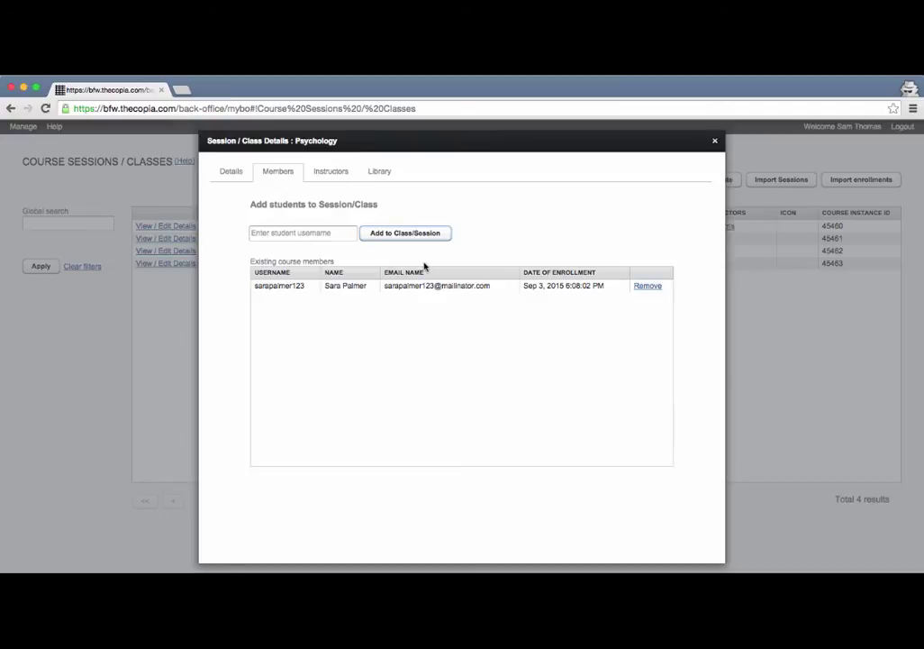
left_click(648, 287)
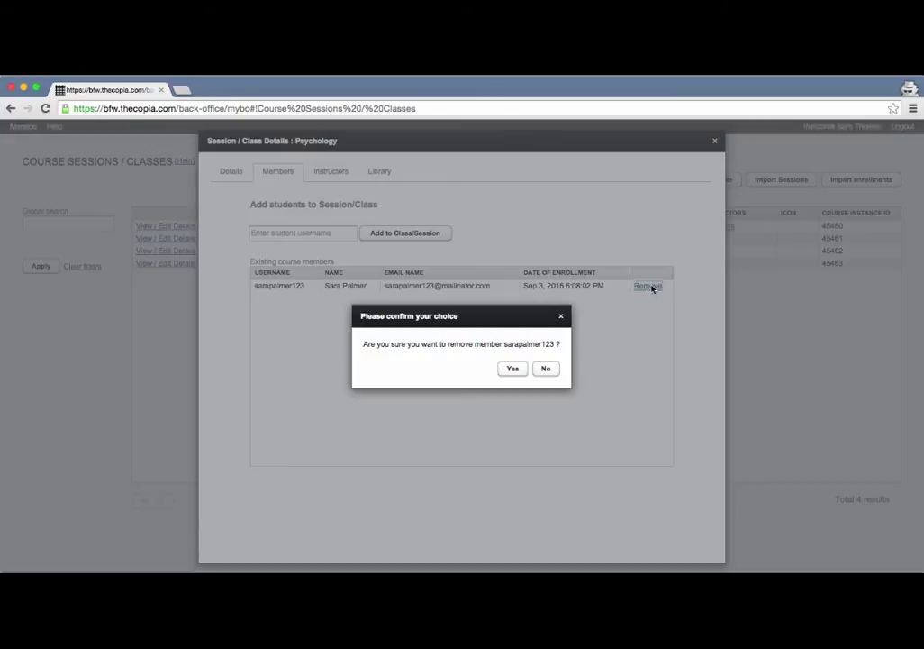
left_click(518, 370)
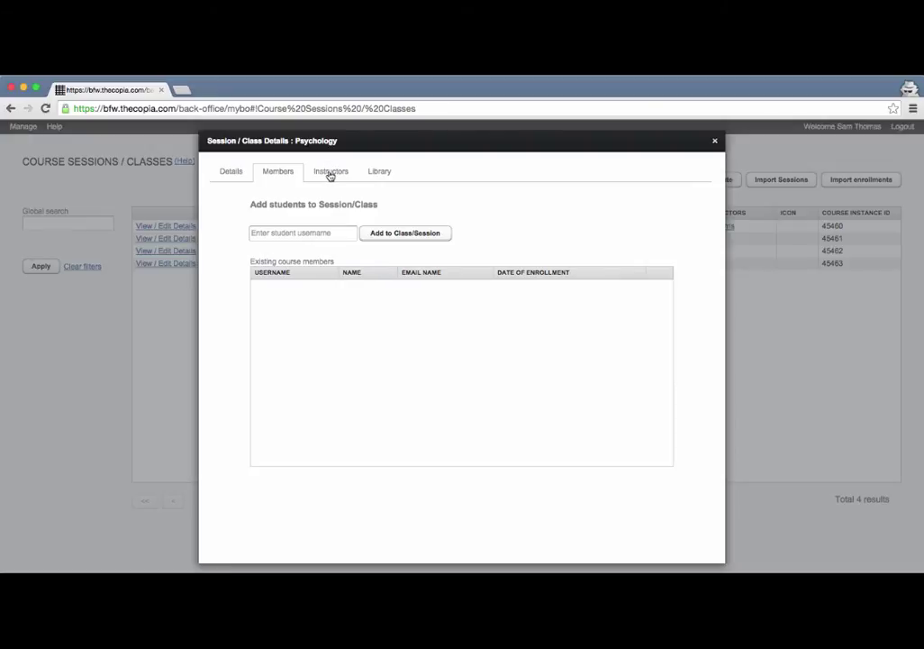
Add the admin account as a second Psychology AP Period1 instructor and close the details.
left_click(331, 173)
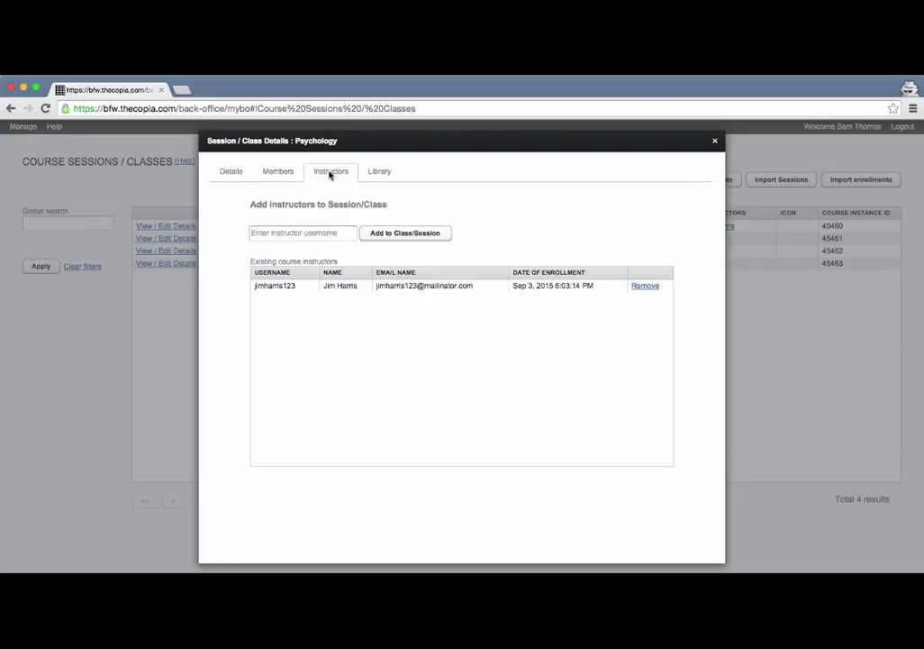
left_click(322, 232)
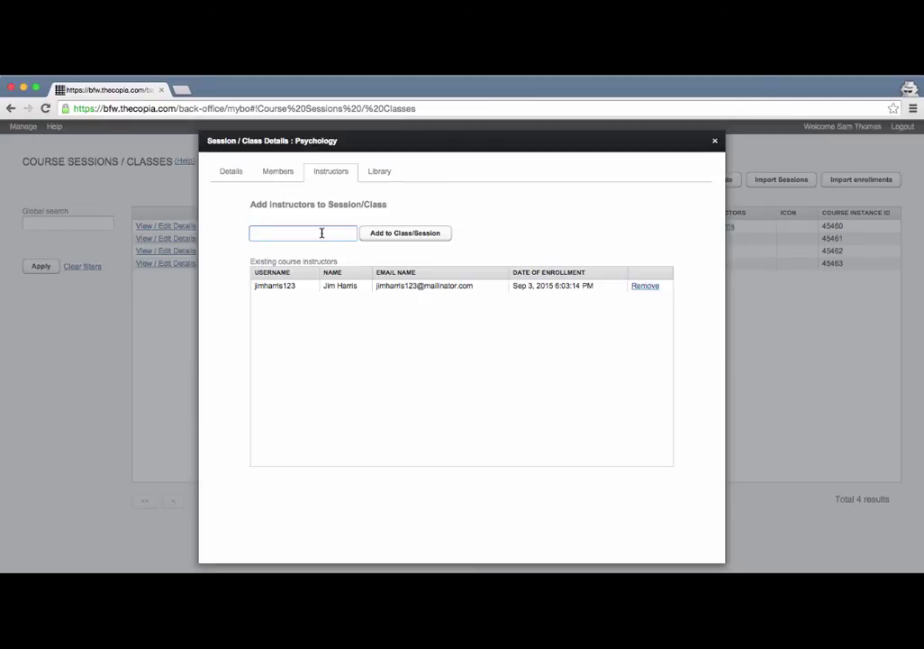
left_click(404, 234)
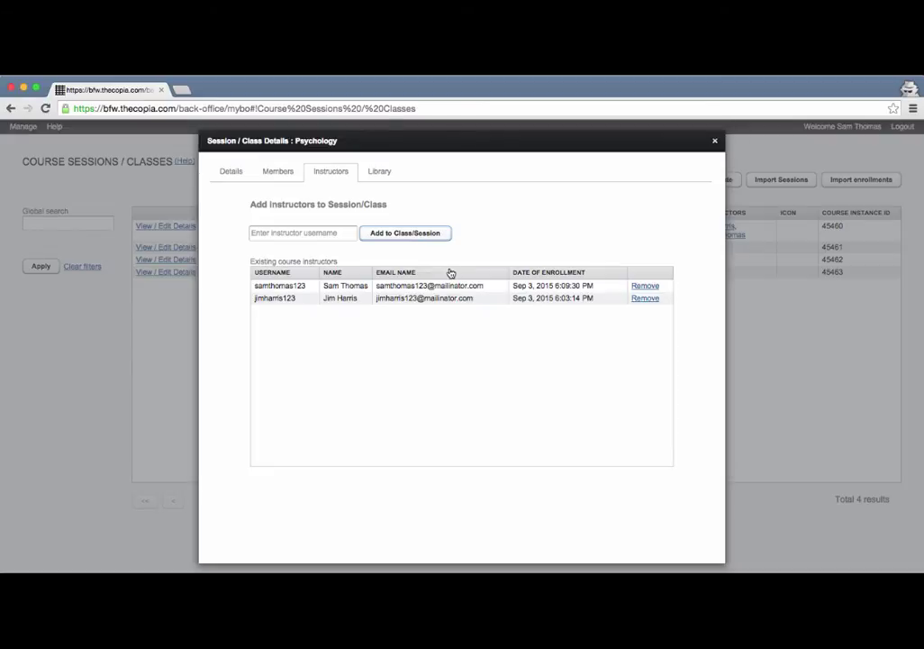
key("Escape")
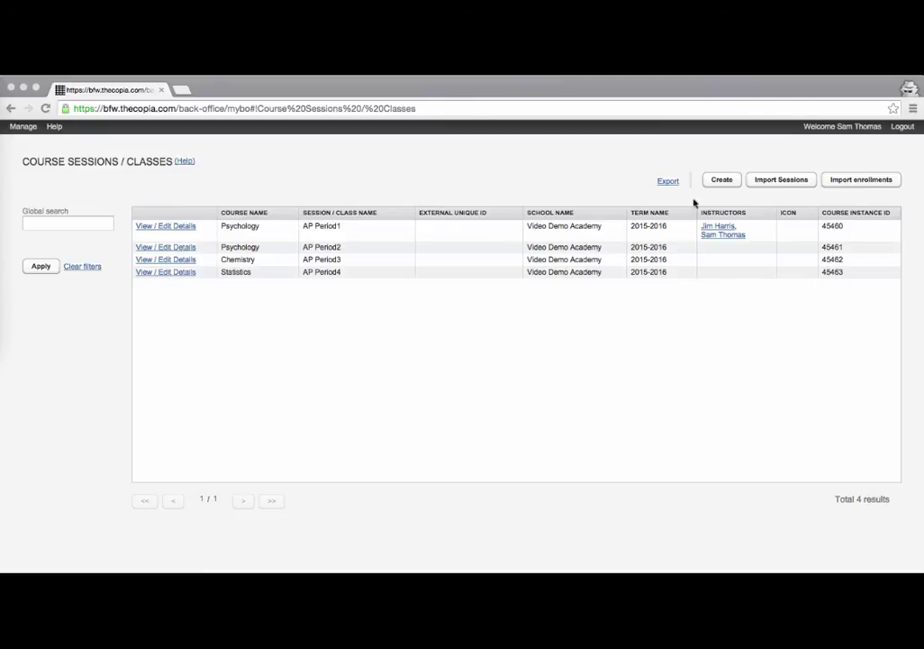
From the Course Sessions / Classes page, open the Import enrollments CSV upload form.
left_click(32, 129)
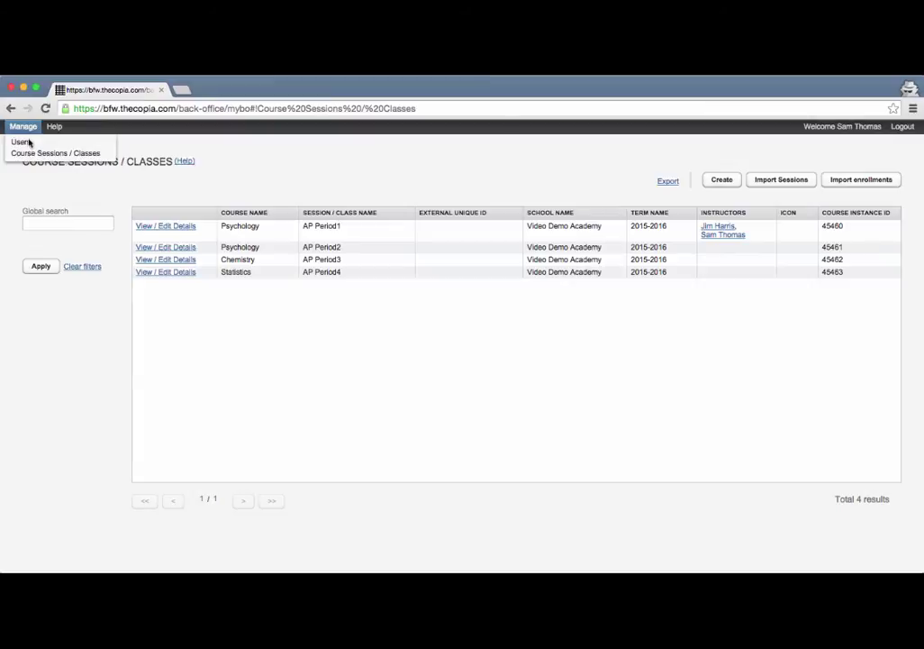
left_click(30, 155)
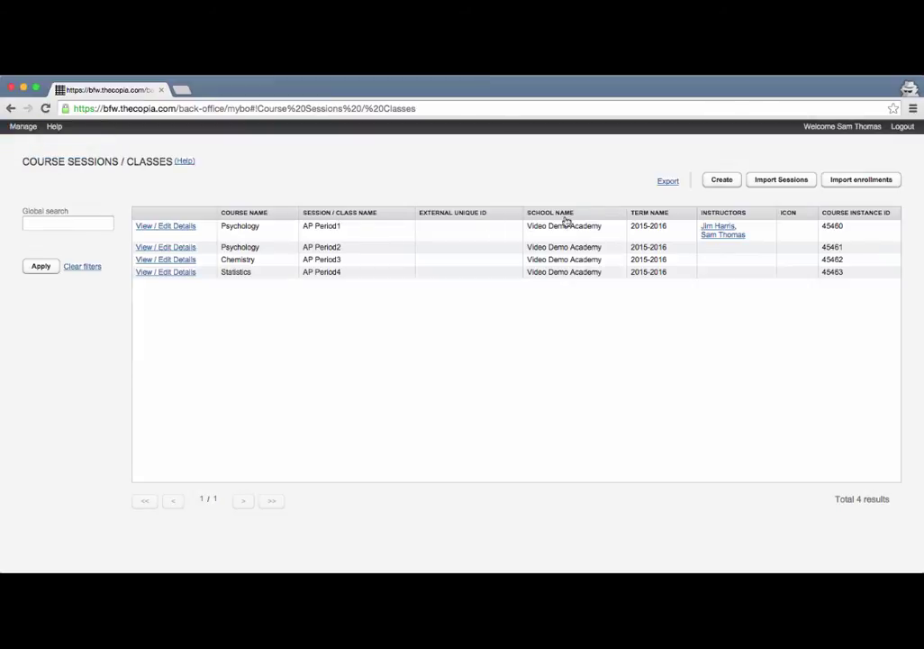
left_click(844, 182)
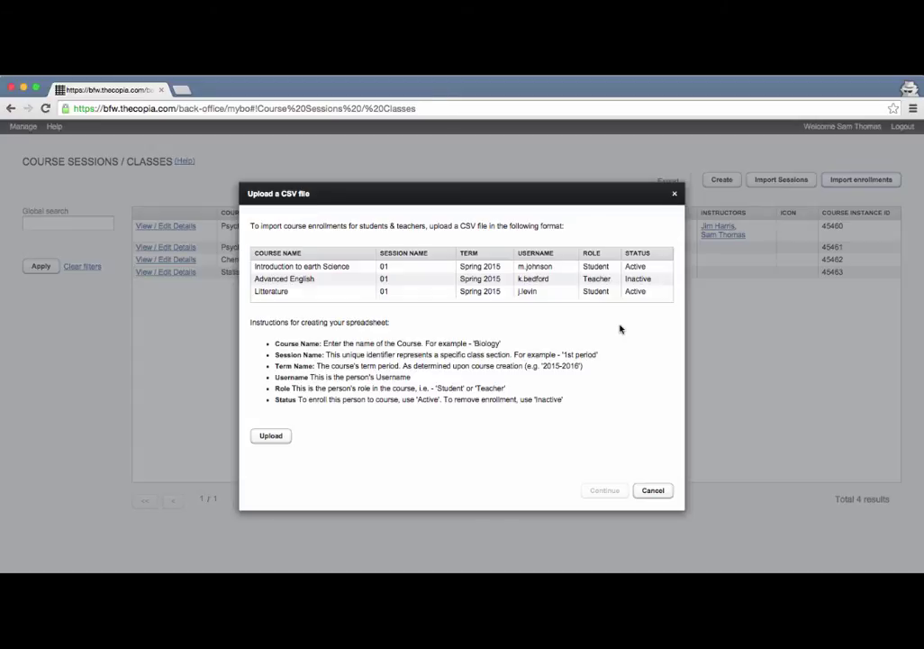
Fill roster row 2 with Psychology, AP Period2, 2015-2016, the teacher's username, Teacher, Active.
left_click_drag(2, 217, 721, 219)
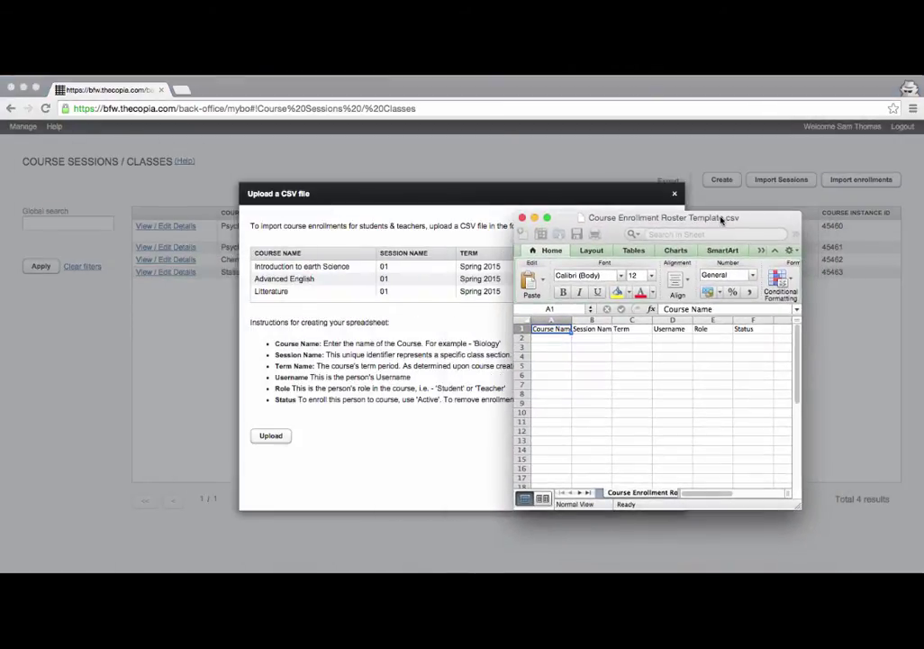
left_click(721, 219)
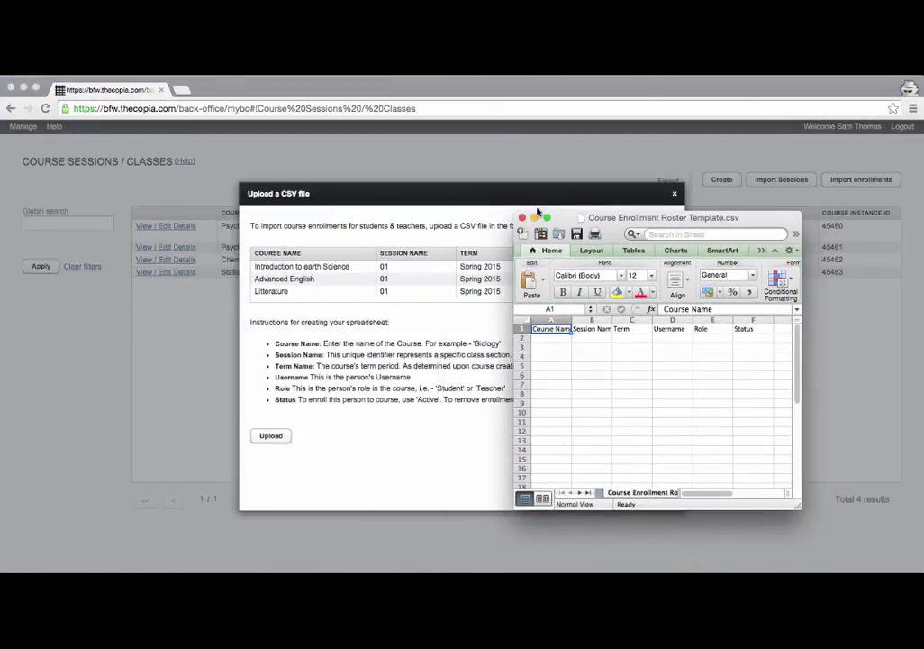
left_click(562, 337)
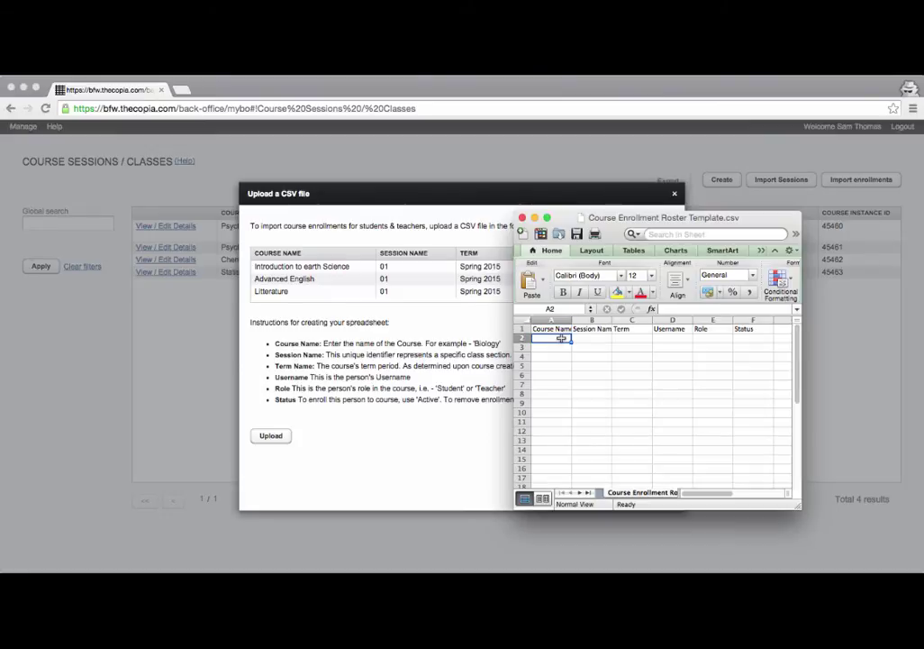
type("Psycholo")
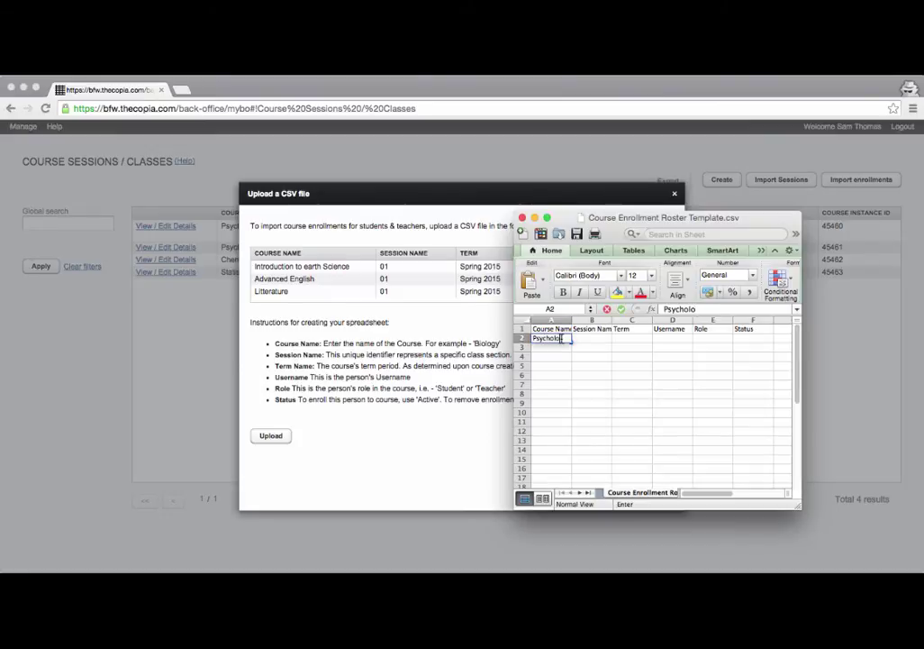
type("gy")
key("Tab")
type("A")
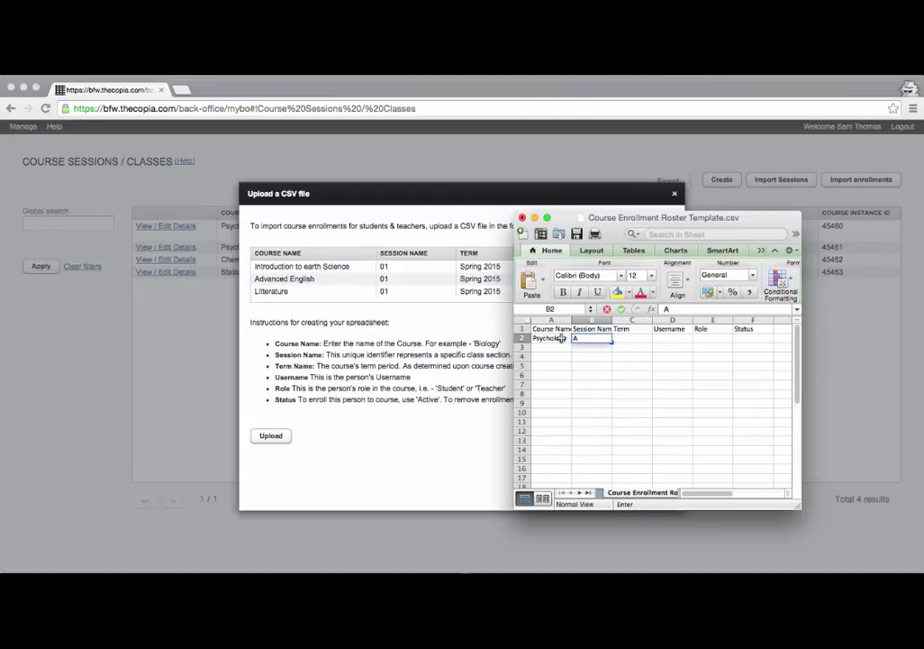
type("P Period2")
key("Tab")
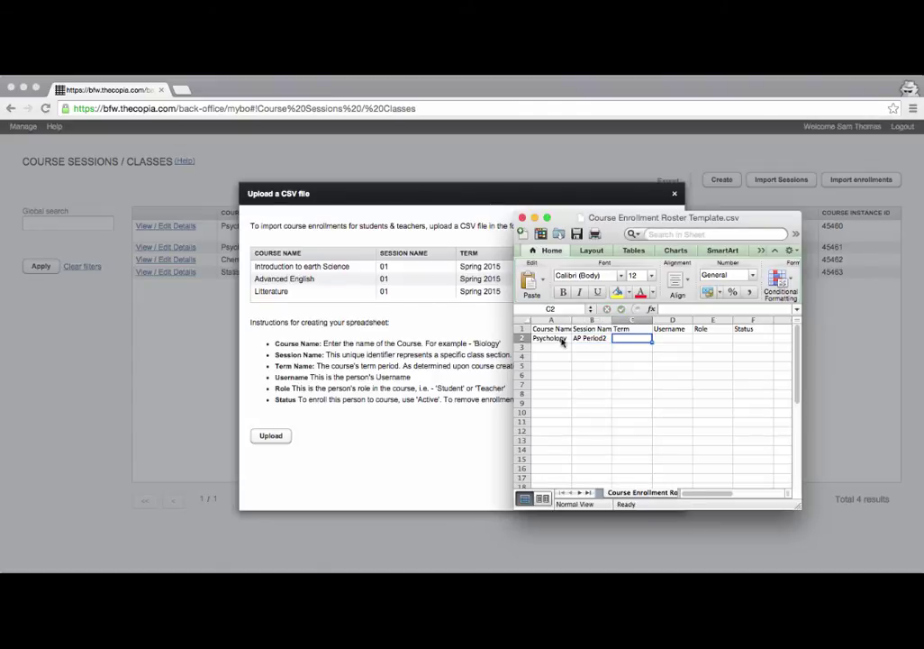
type("2015-2016")
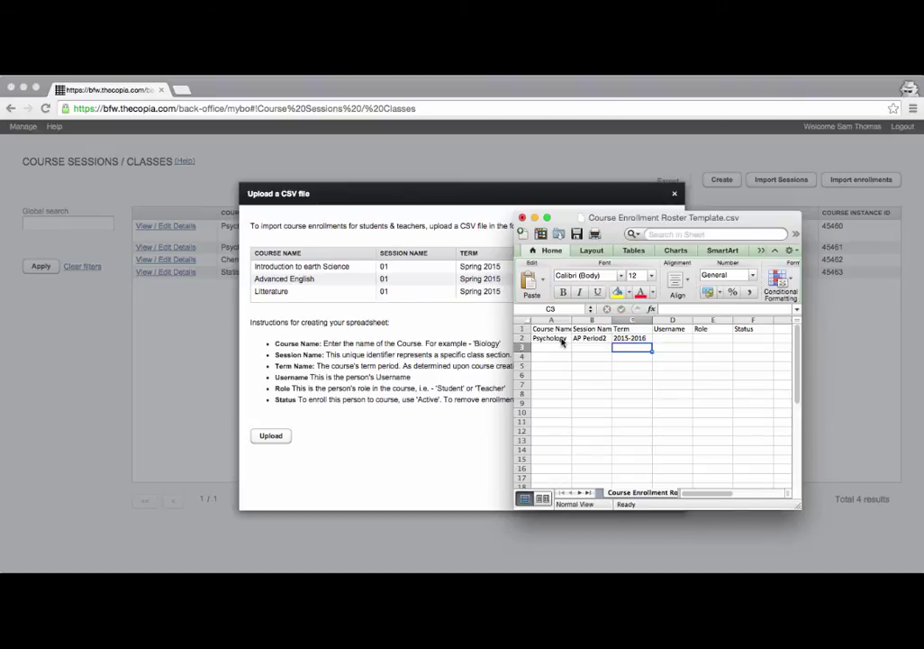
key("Up")
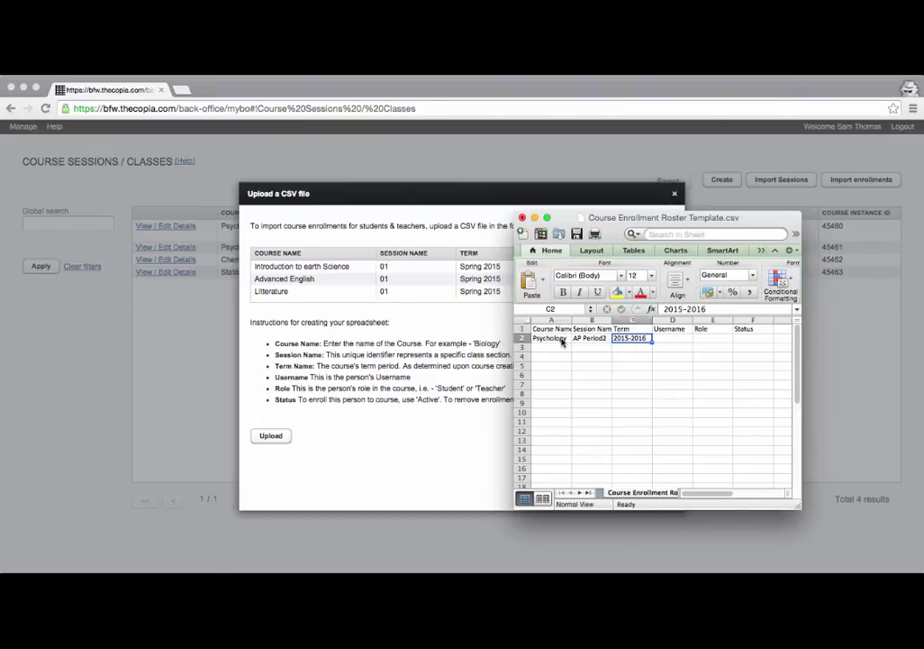
key("Right")
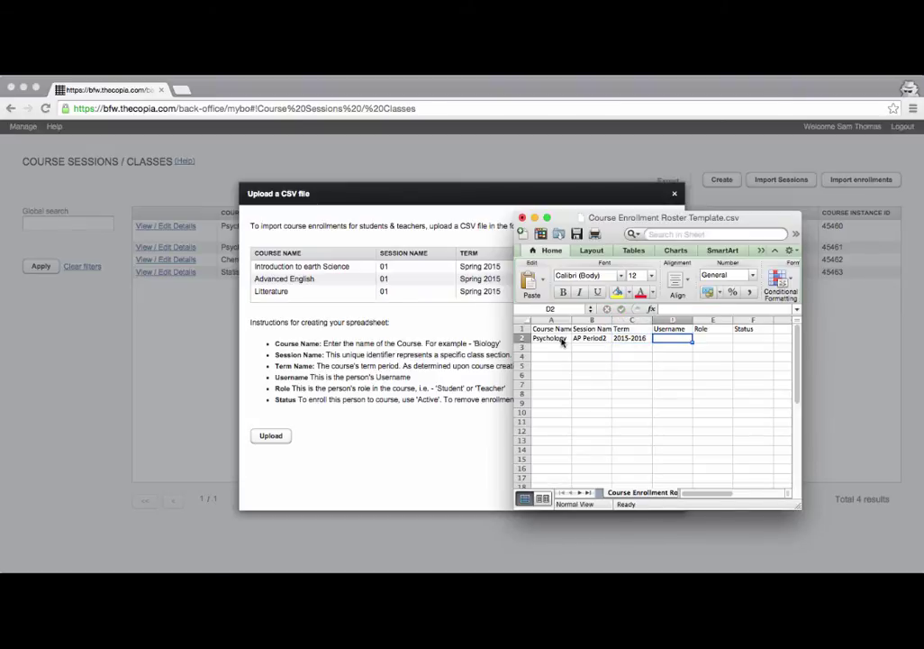
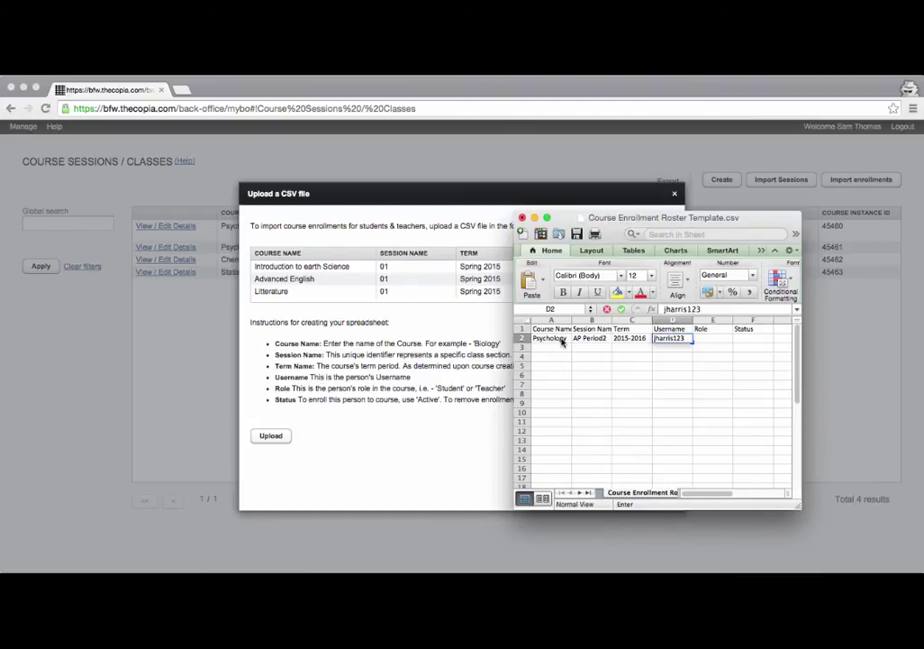
key("Tab")
type("Teacher")
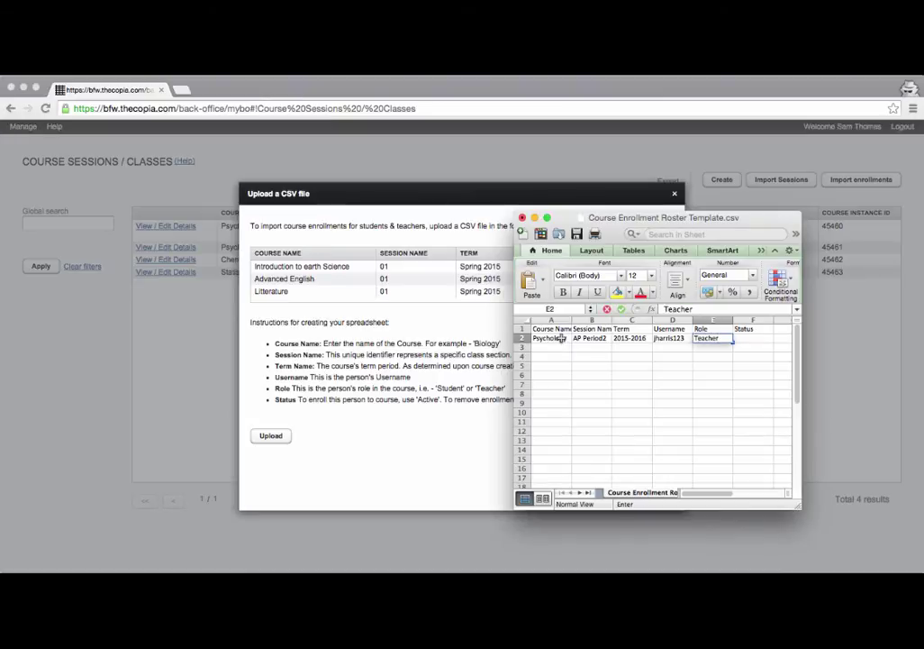
key("Tab")
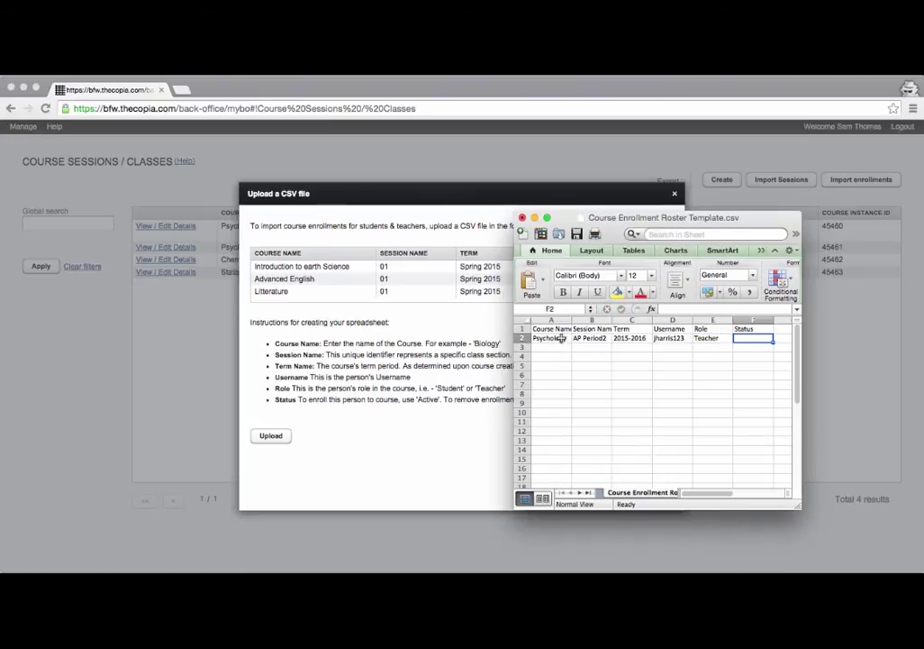
type("Active")
key("Return")
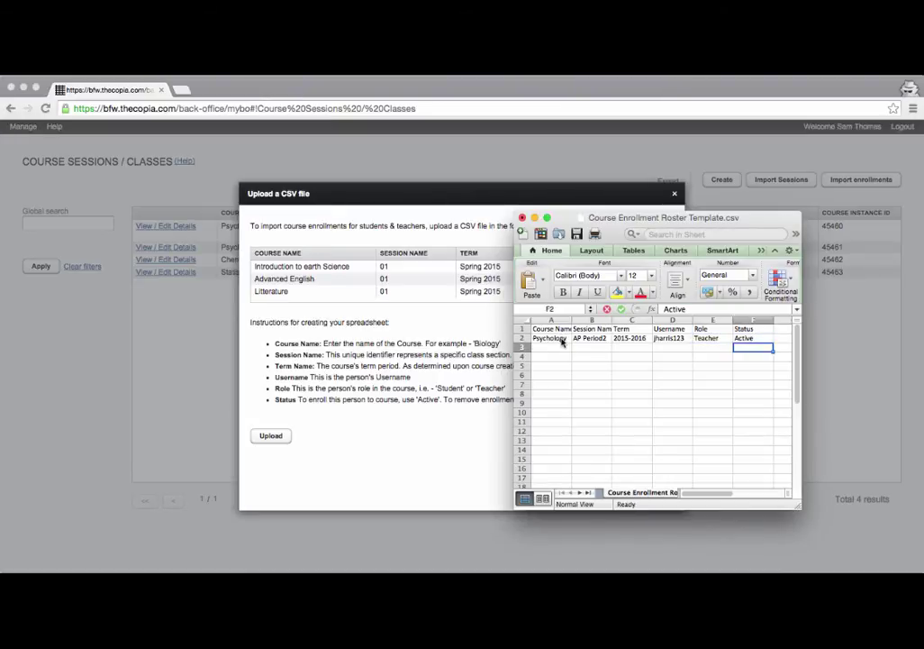
Copy row 2's teacher username, Teacher role and Active status into rows 3 and 4.
key("Up")
key("Left")
key("Left")
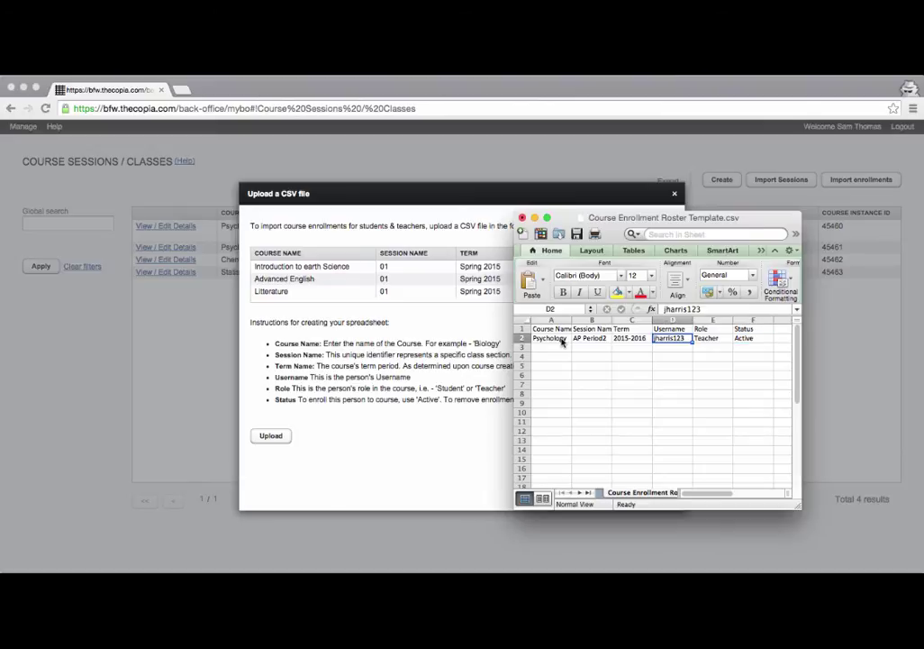
key("shift+Right")
key("shift+Right")
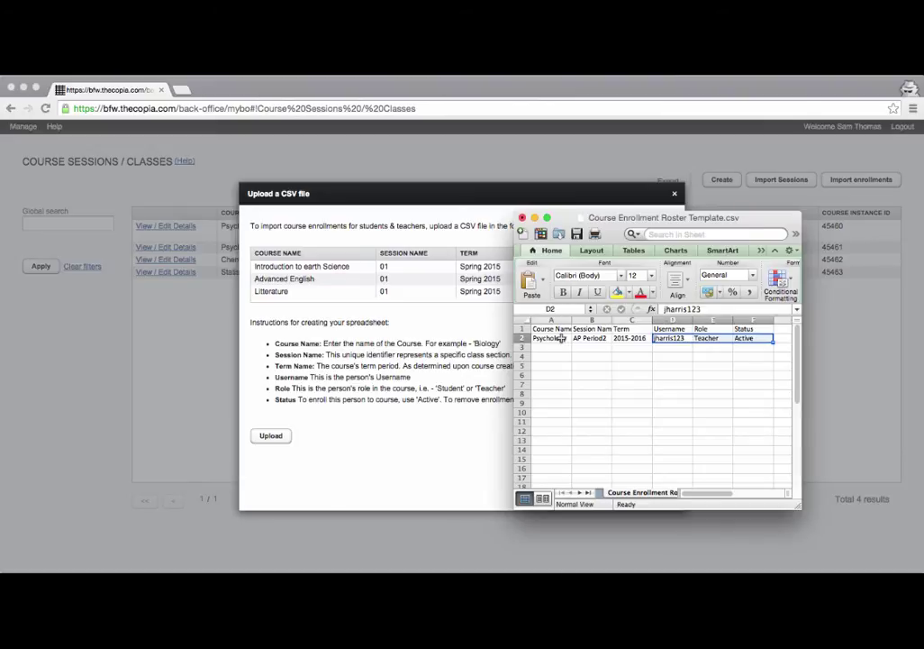
key("super+c")
key("Down")
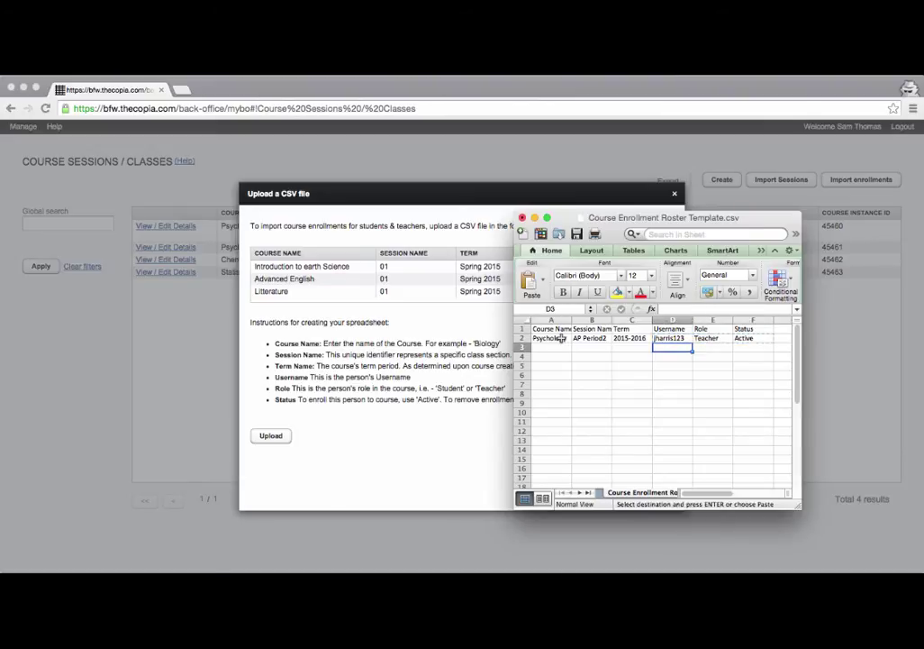
key("super+v")
key("Down")
key("super+v")
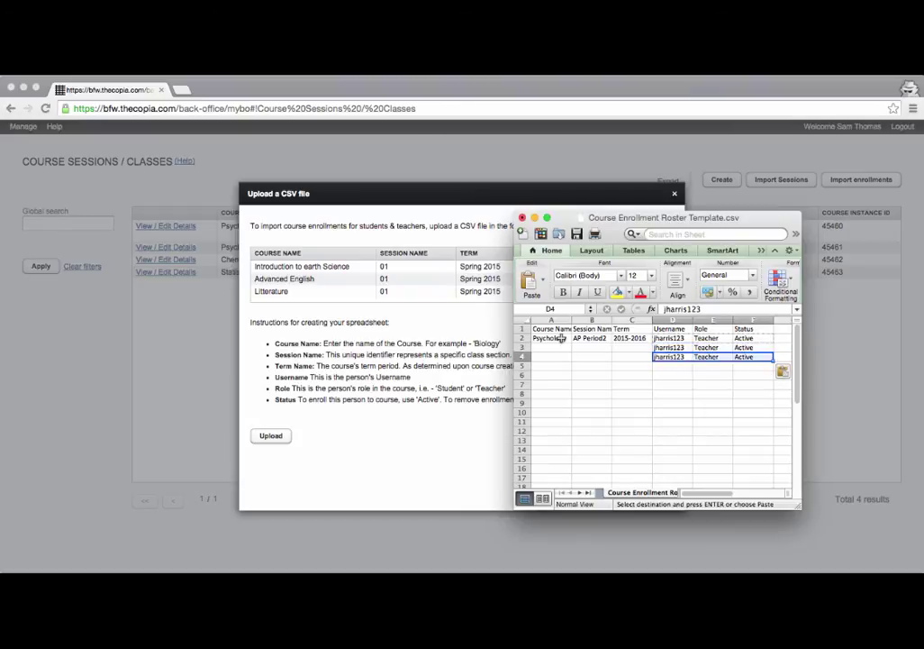
key("Down")
key("Up")
key("Right")
key("Right")
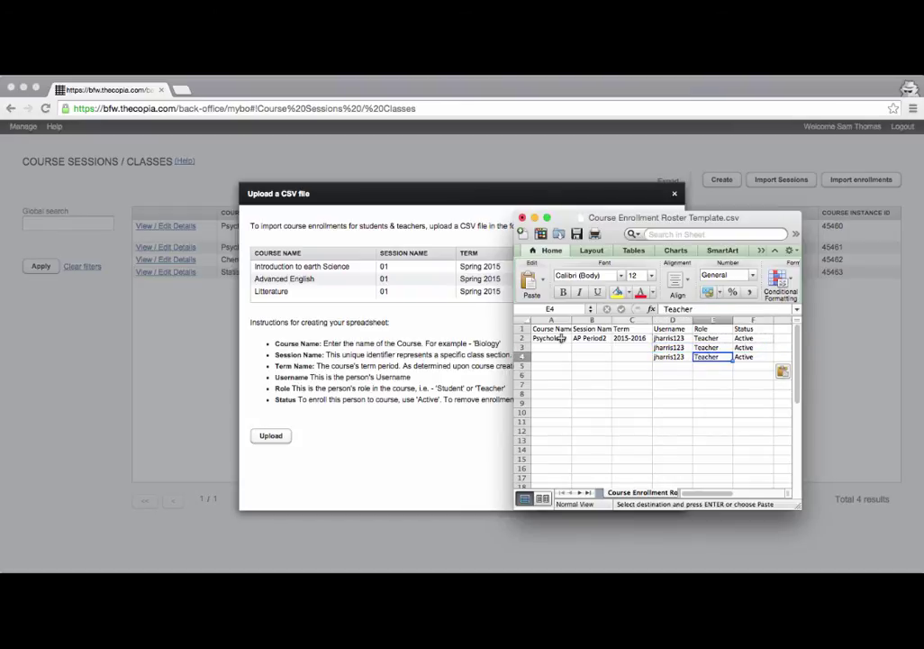
key("Left")
key("Left")
key("Left")
key("Up")
key("Left")
key("Left")
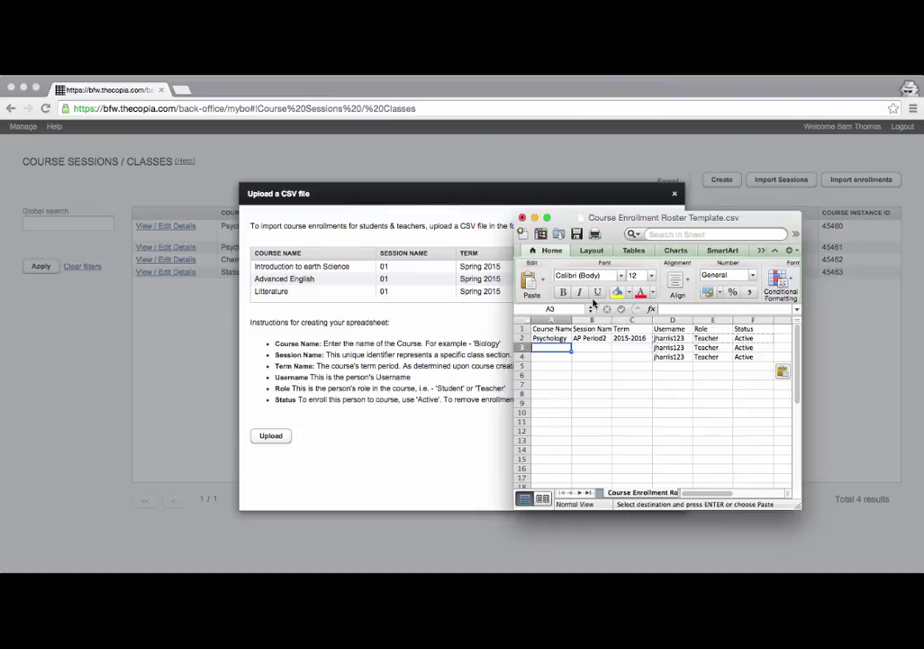
Enter Chemistry and Statistics as courses, with sessions AP Period3 and AP Period4.
type("Chemistry")
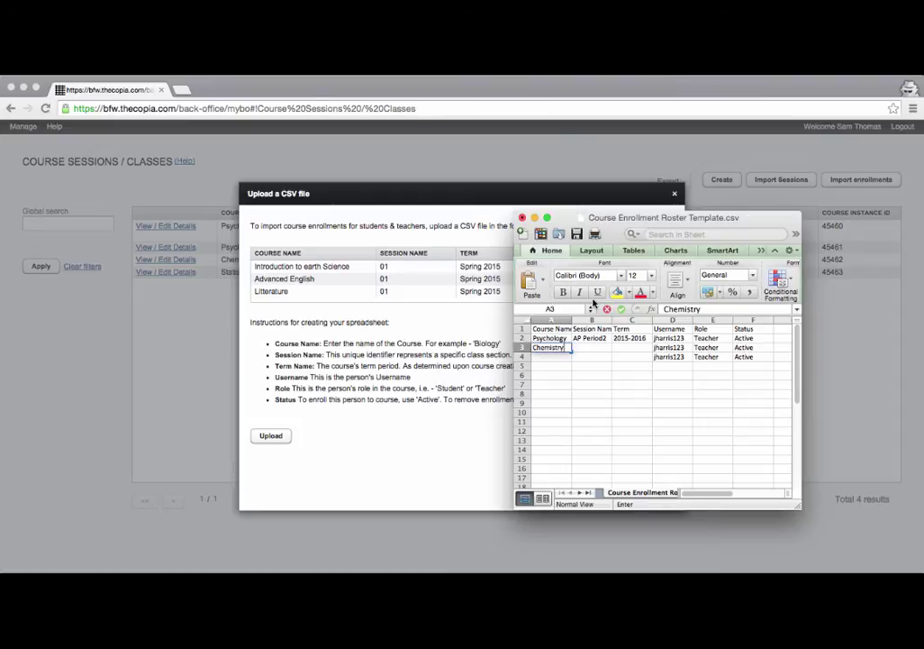
key("Return")
type("Stat")
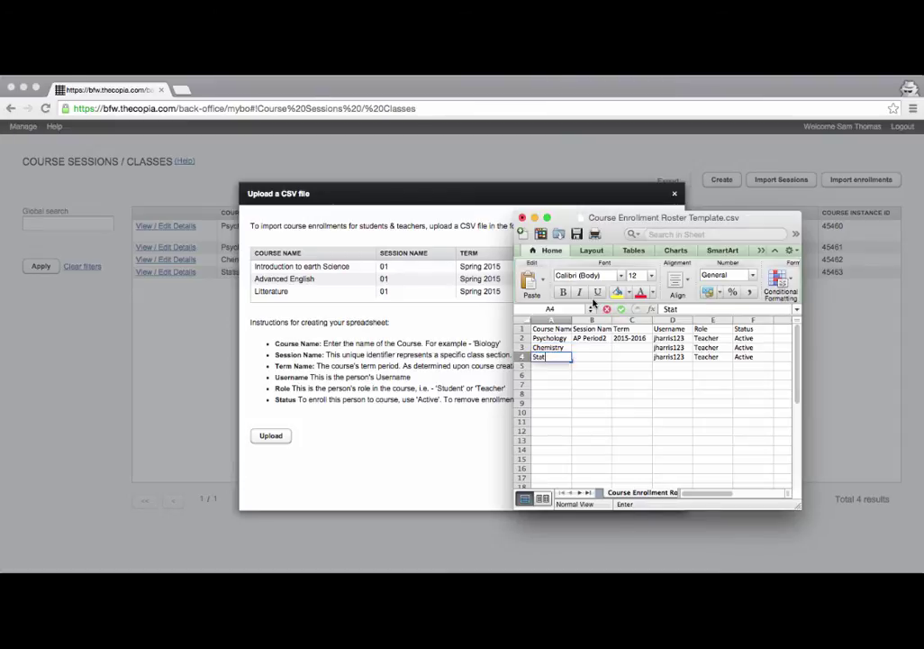
type("istics")
key("Tab")
key("Up")
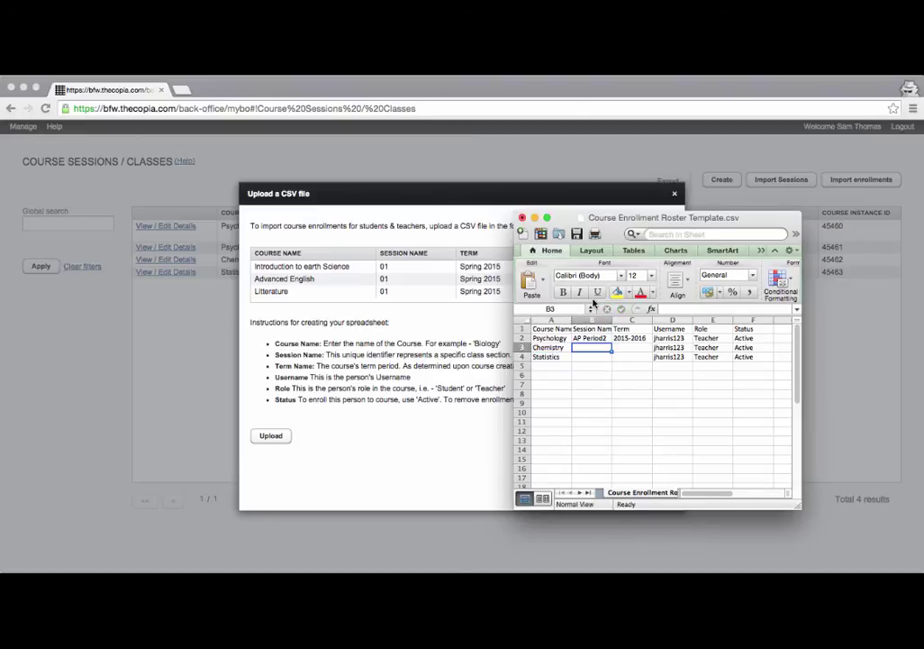
type("AP peri")
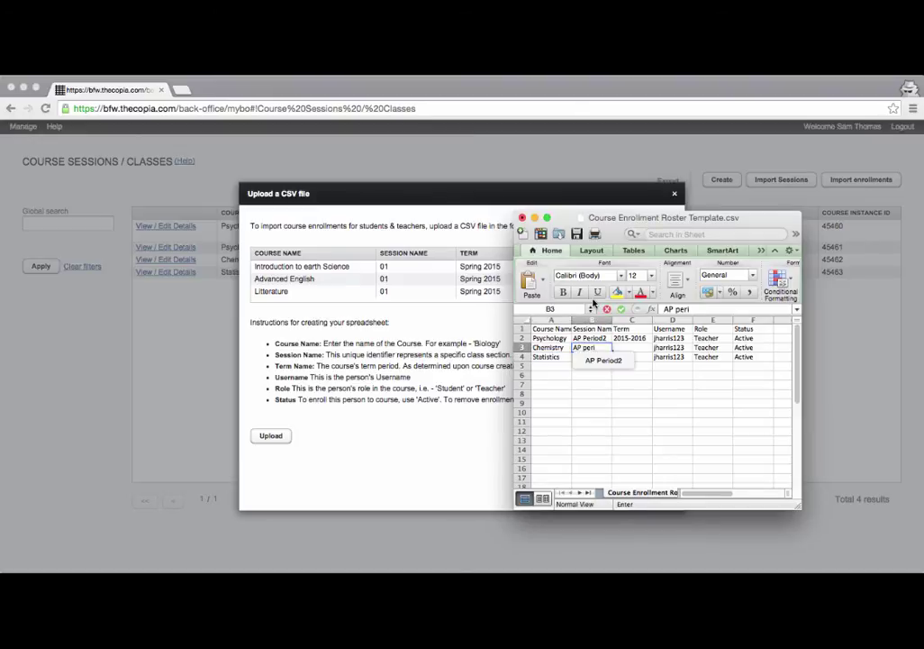
key("BackSpace")
key("BackSpace")
key("BackSpace")
key("BackSpace")
type("Pero")
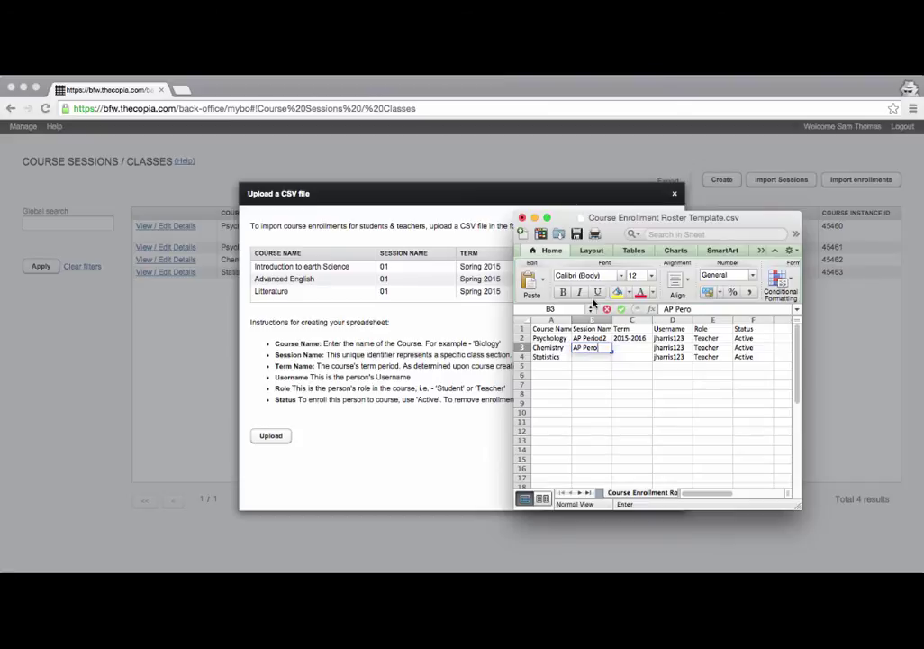
key("BackSpace")
type("iod")
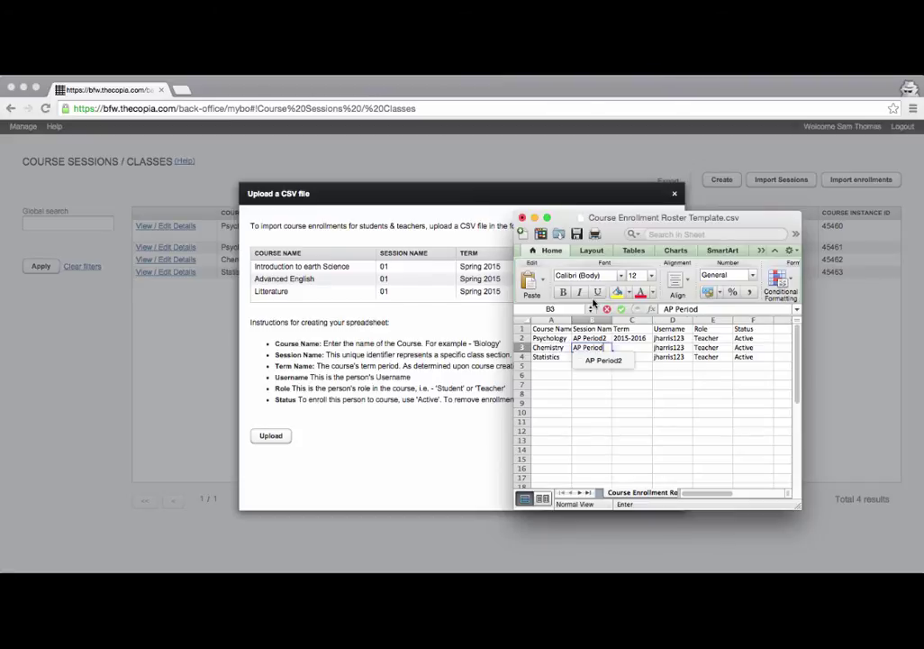
type("3")
key("Return")
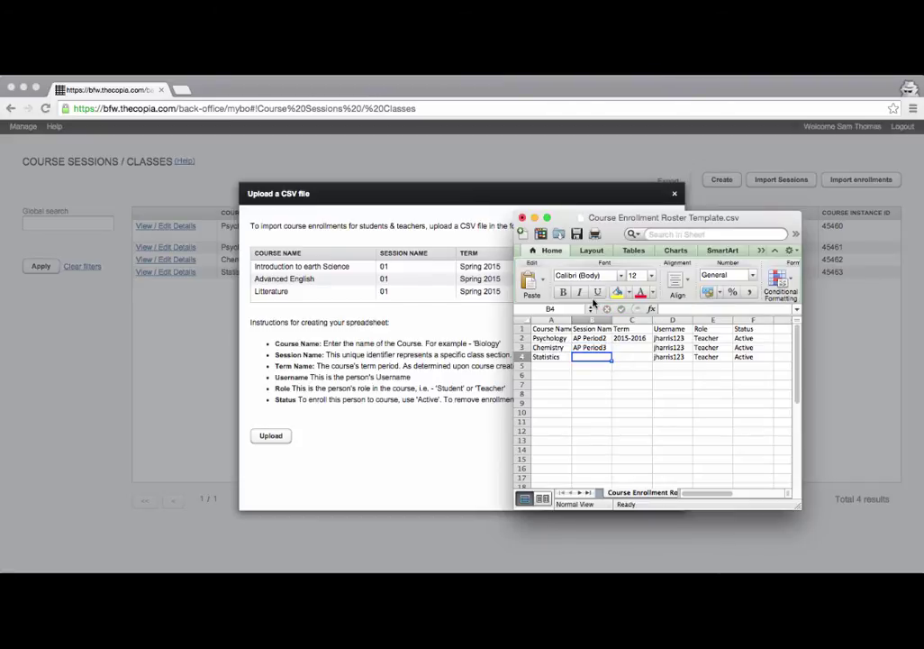
type("AP Period")
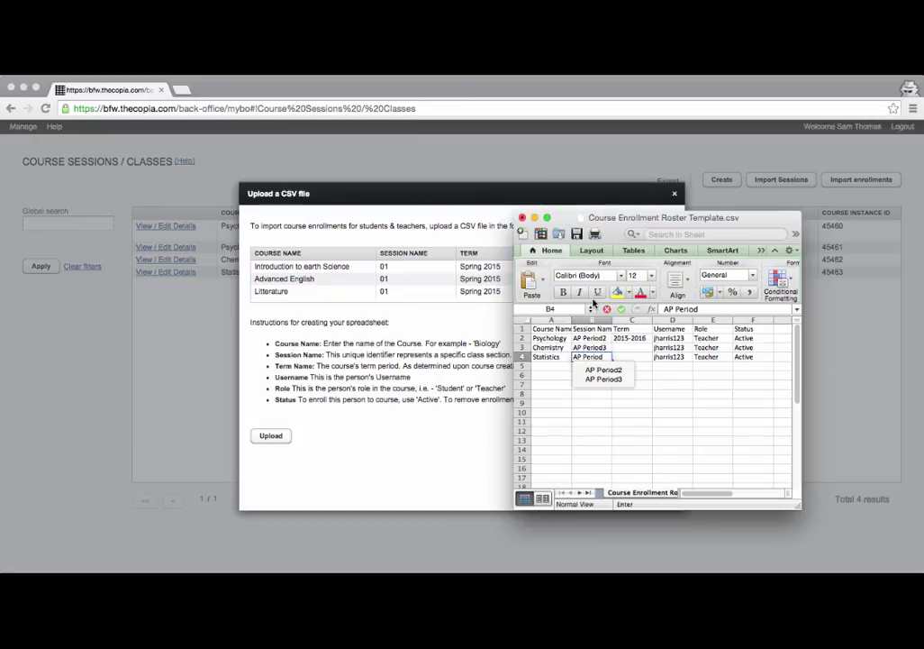
type("4")
key("Tab")
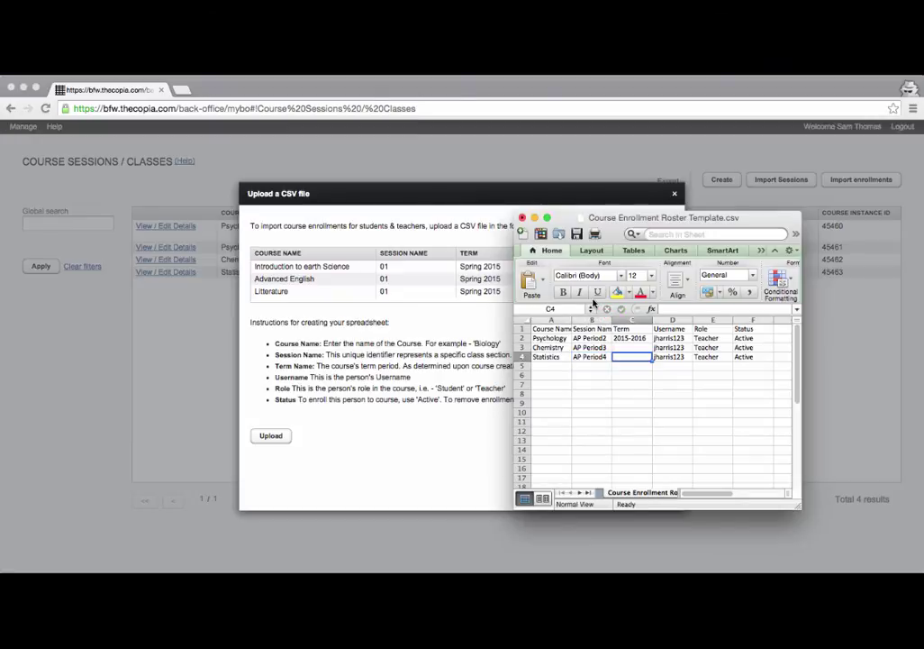
Copy the 2015-2016 term into C3 and C4, then start Save As.
key("Up")
key("Up")
key("super+c")
key("Down")
key("super+v")
key("Down")
key("super+v")
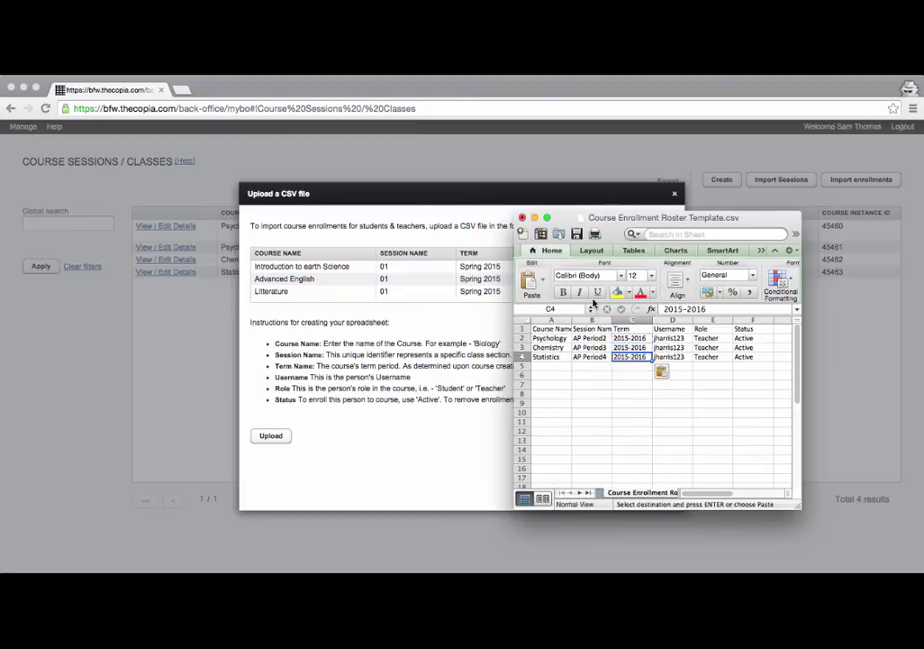
key("Down")
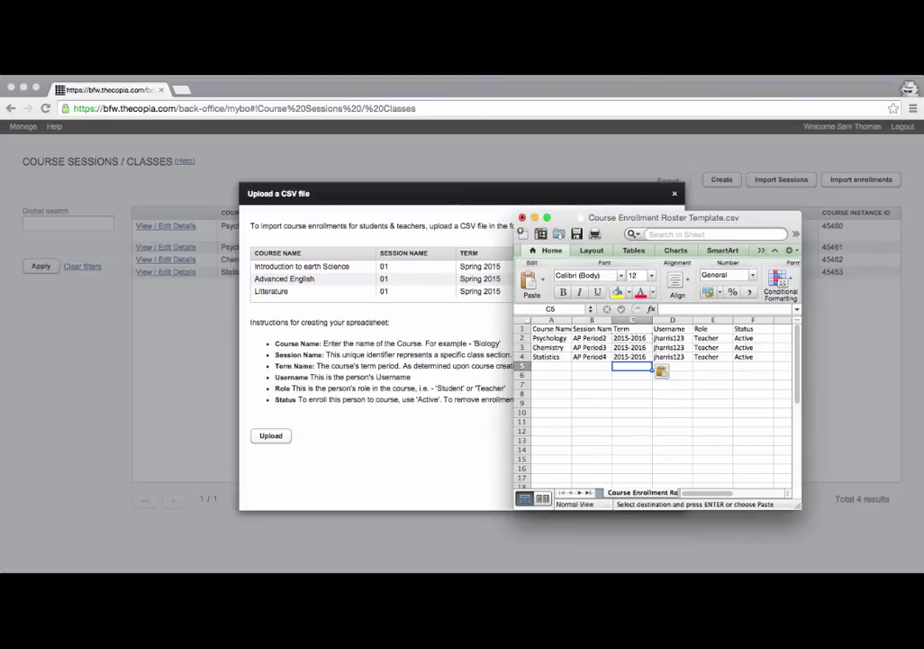
key("super+shift+s")
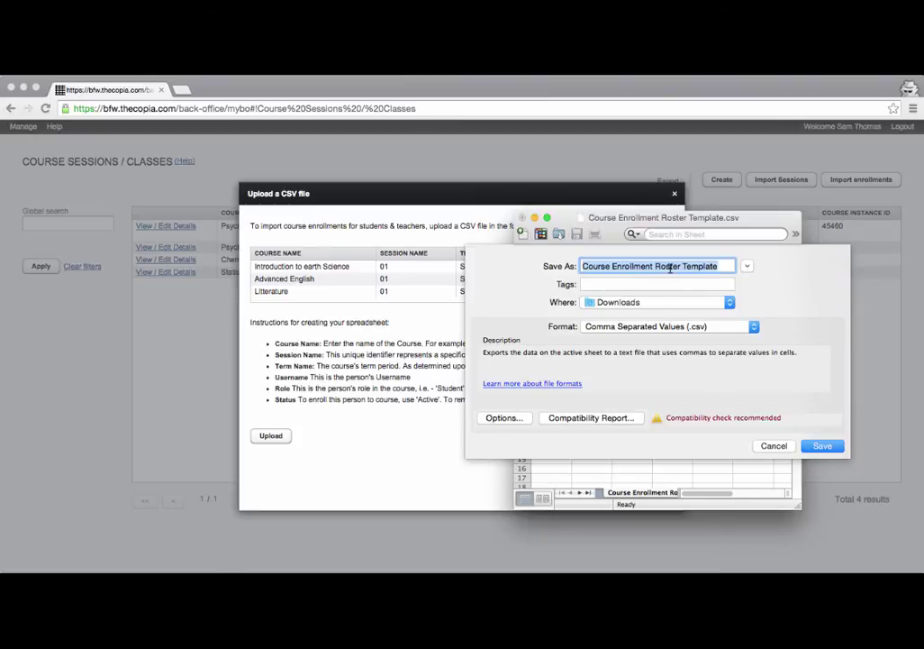
Save the roster in Downloads as 'video demo enrollments' in CSV format.
type("video demo e")
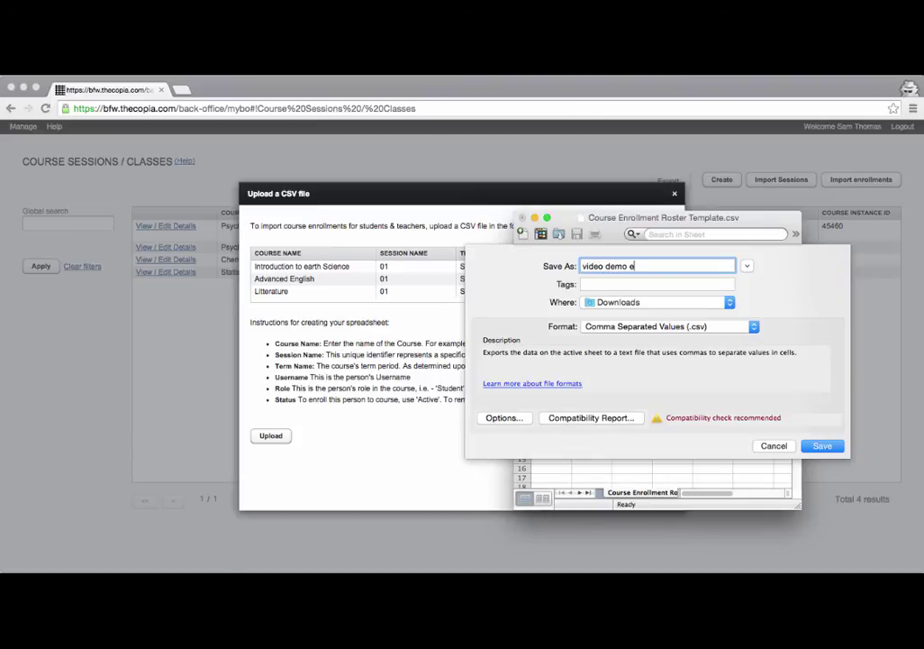
type("nrollments")
left_click(822, 444)
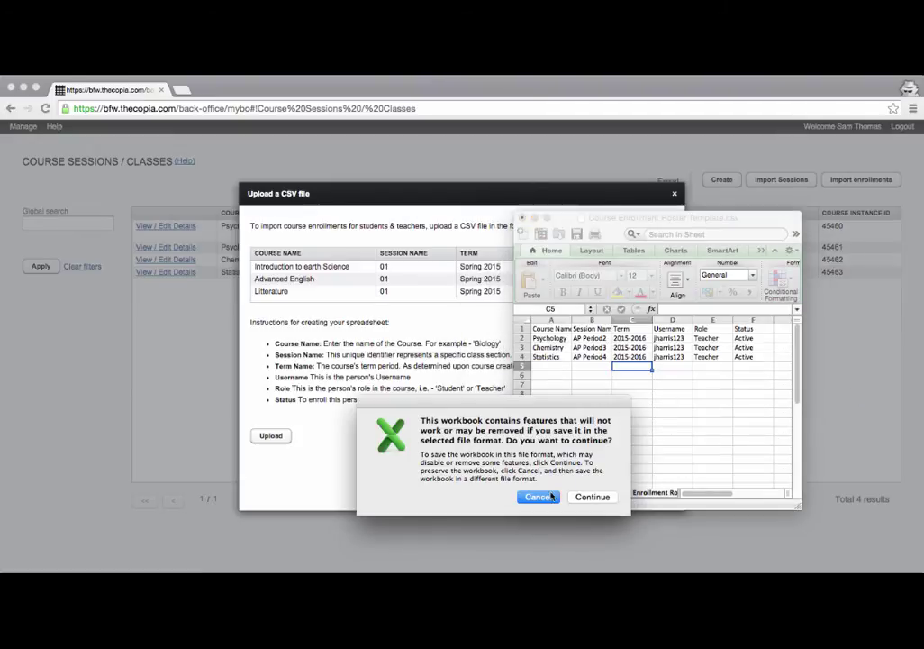
left_click(590, 496)
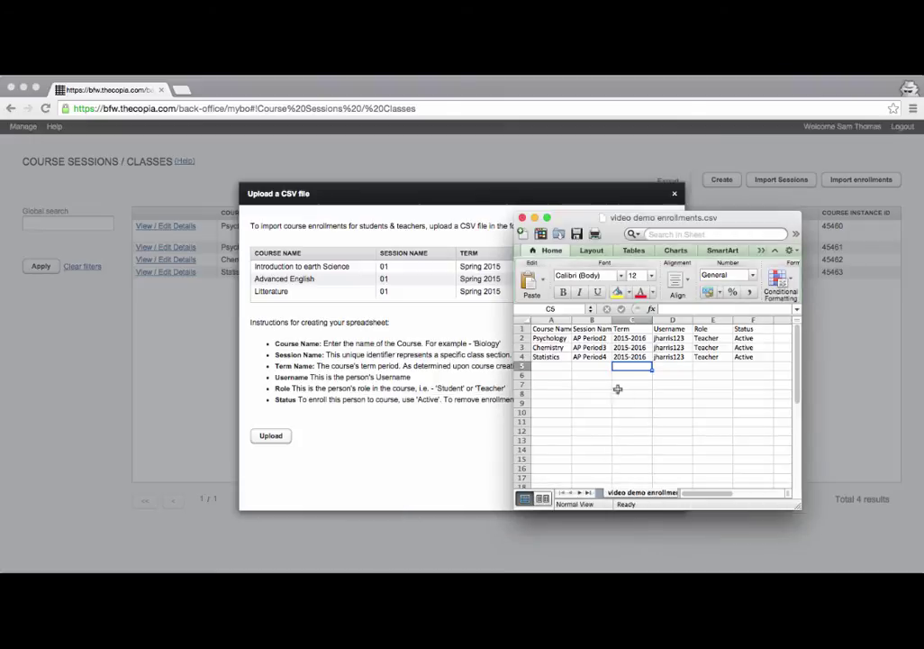
left_click(550, 365)
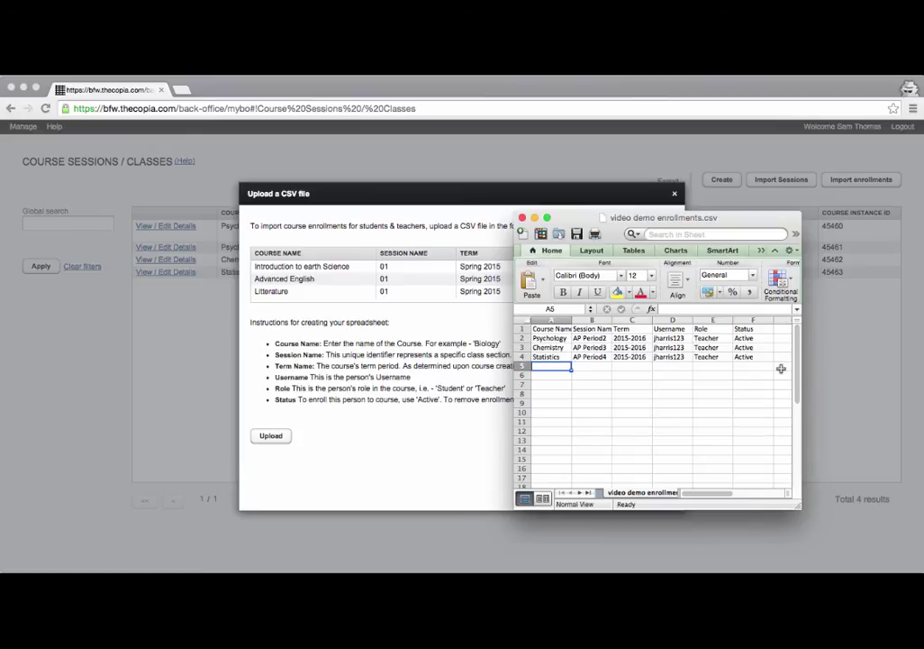
Enter the student's username in D5 and copy it into D6 and D7.
key("Right")
key("Right")
key("Right")
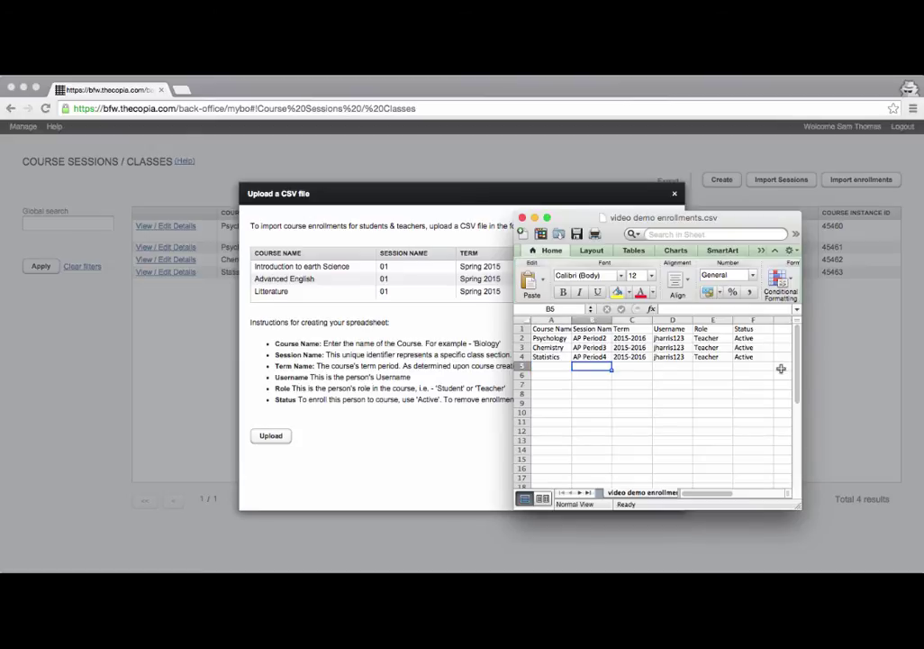
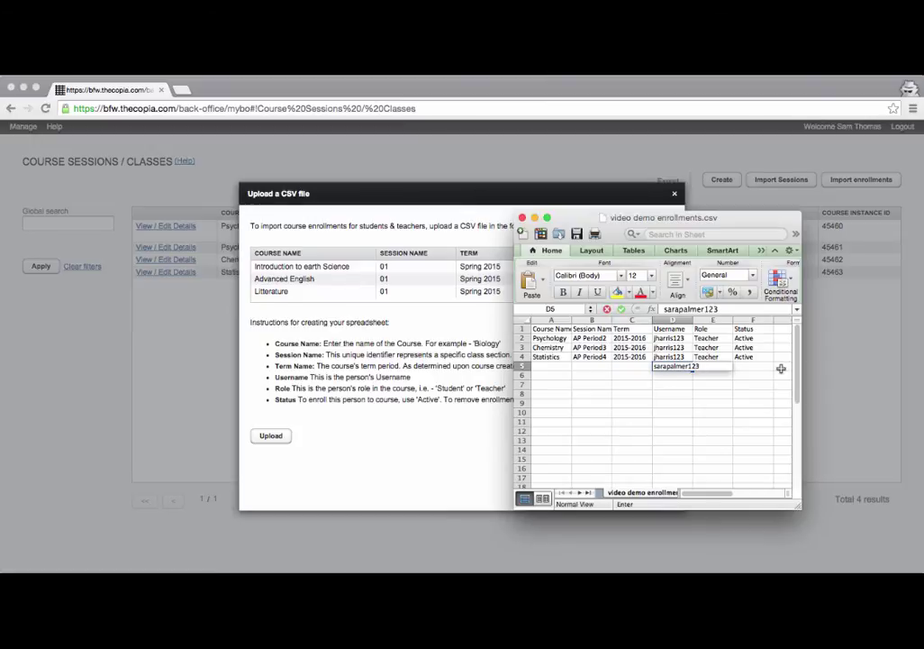
key("Return")
key("super+c")
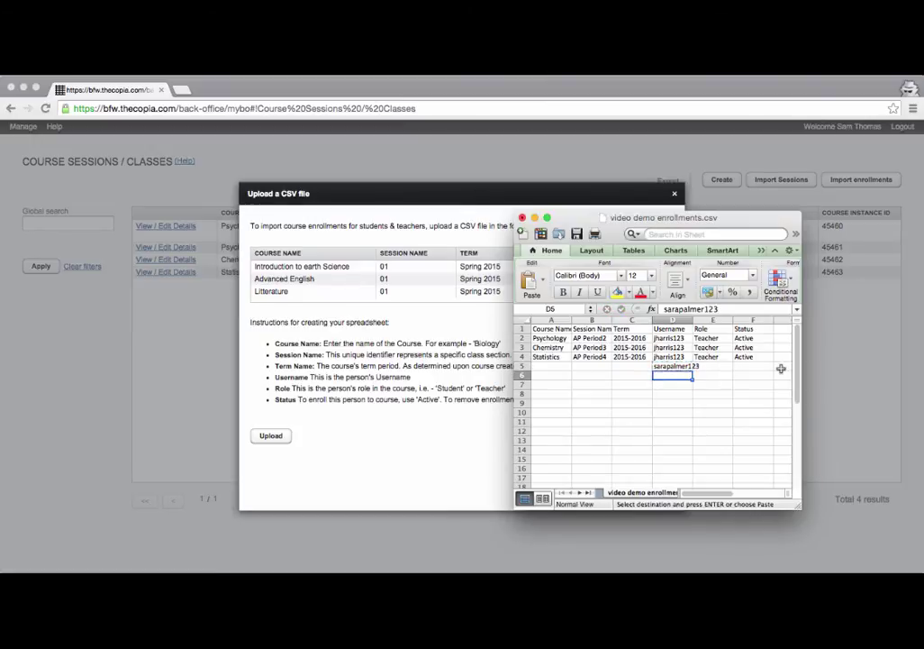
key("Down")
key("super+v")
key("Down")
key("super+v")
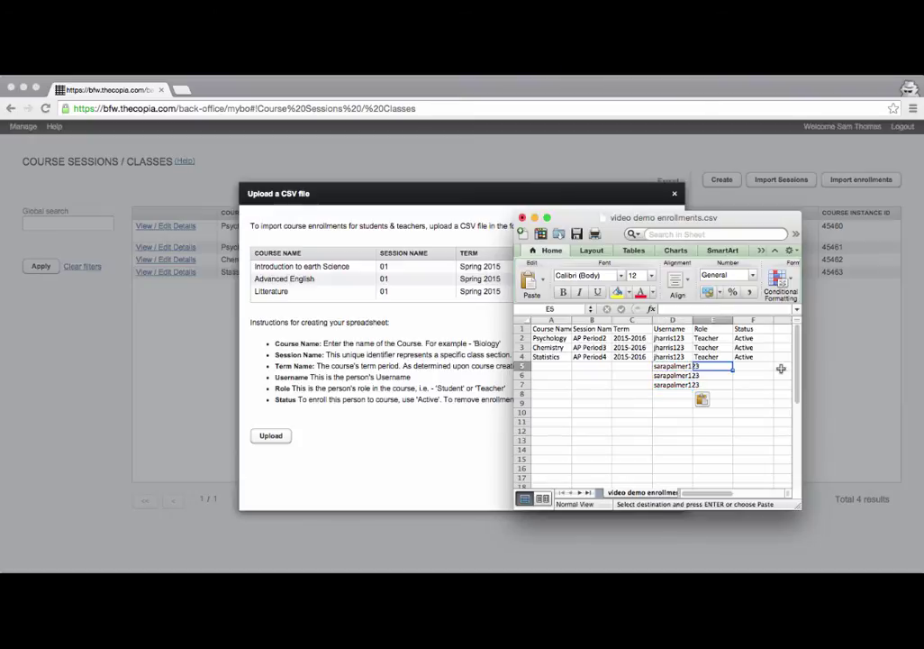
Set the role to Student in E5 through E7.
key("Right")
type("Student")
key("Return")
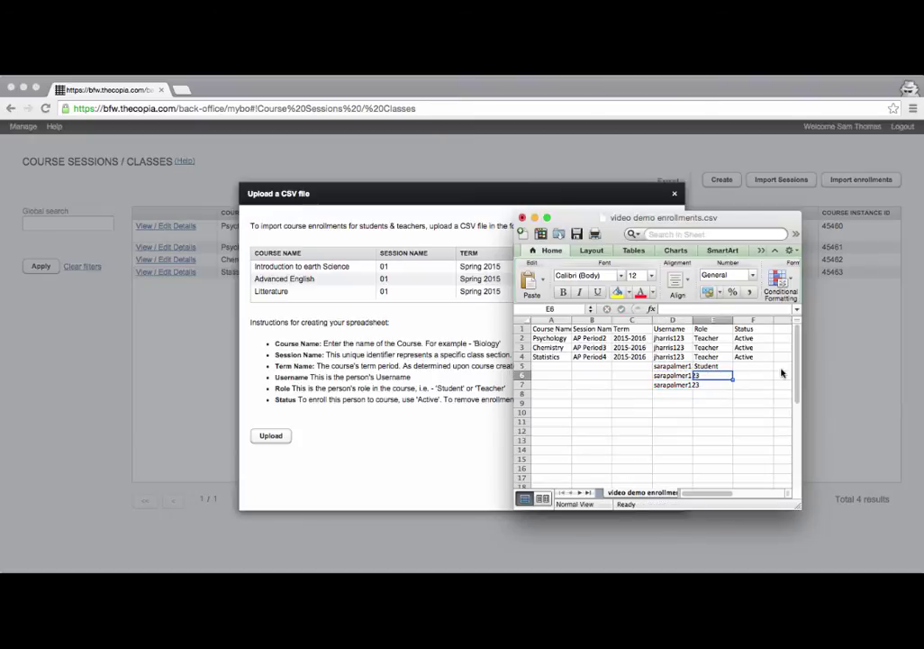
key("Up")
type("c")
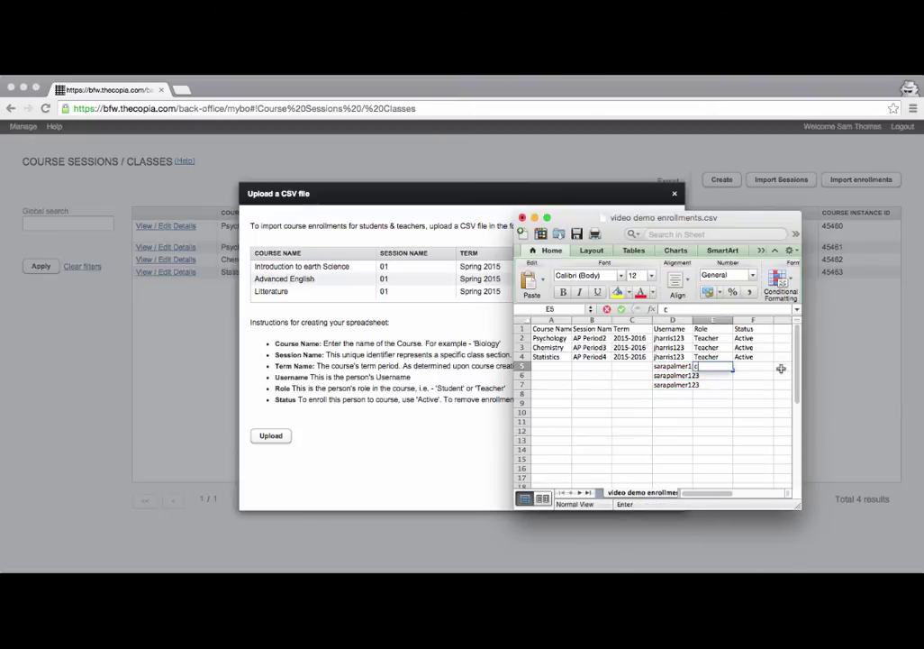
key("BackSpace")
type("Student")
key("Return")
key("Up")
key("super+c")
key("Down")
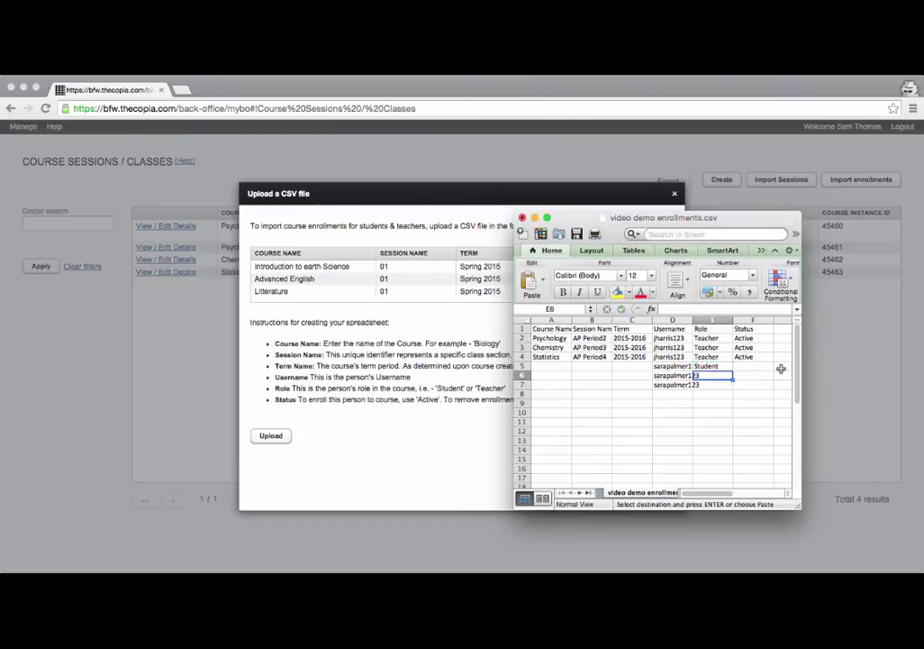
key("shift+Down")
key("super+v")
Copy the Active status from F4 into F5 through F7.
key("Right")
key("Up")
key("Up")
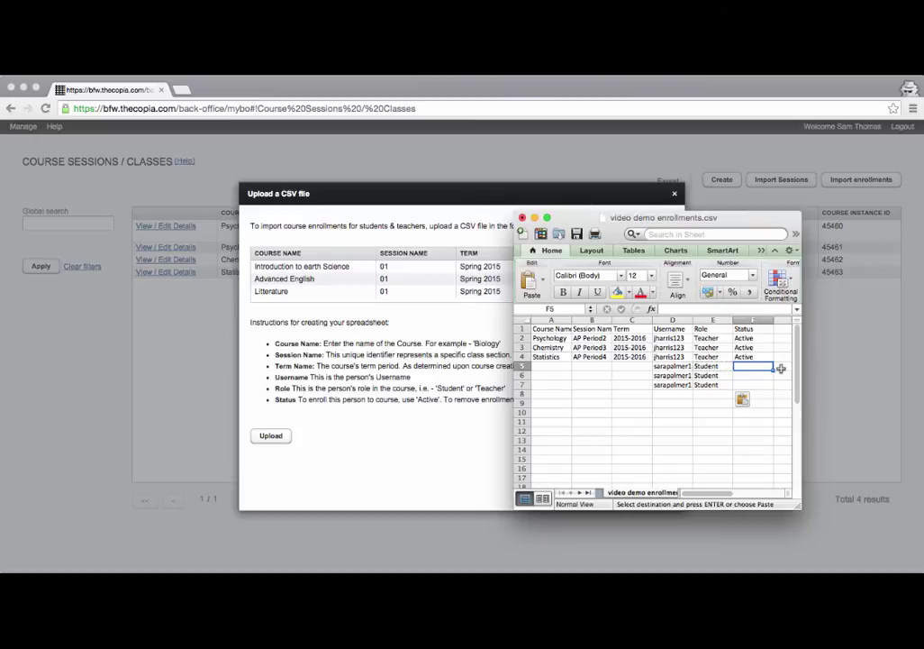
key("super+c")
key("Down")
key("shift+Down")
key("shift+Down")
key("shift+Down")
key("shift+Up")
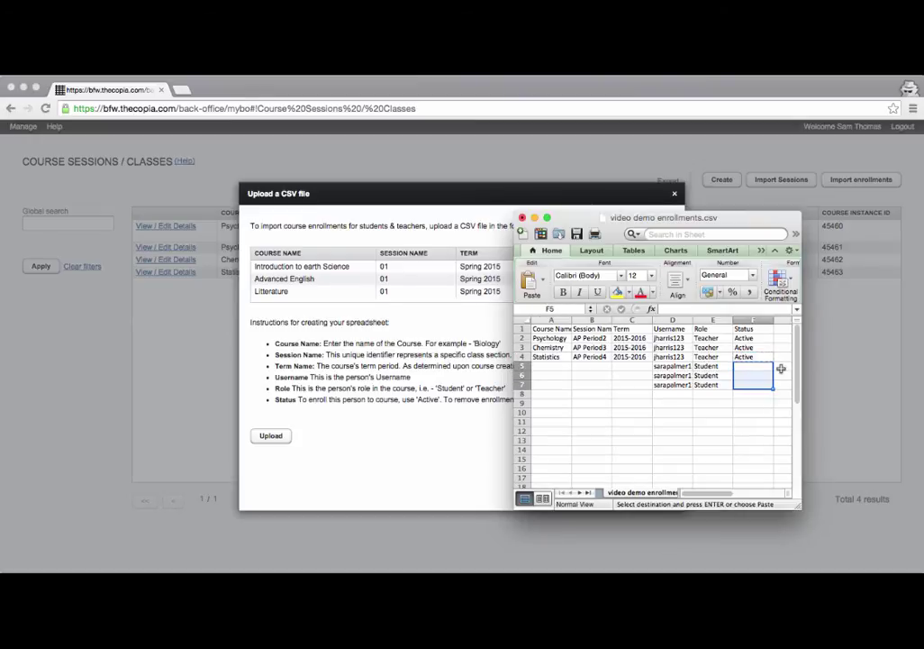
key("super+v")
Copy the course, session and term from A2:C4 into A5:C7.
key("Left")
key("Left")
key("Left")
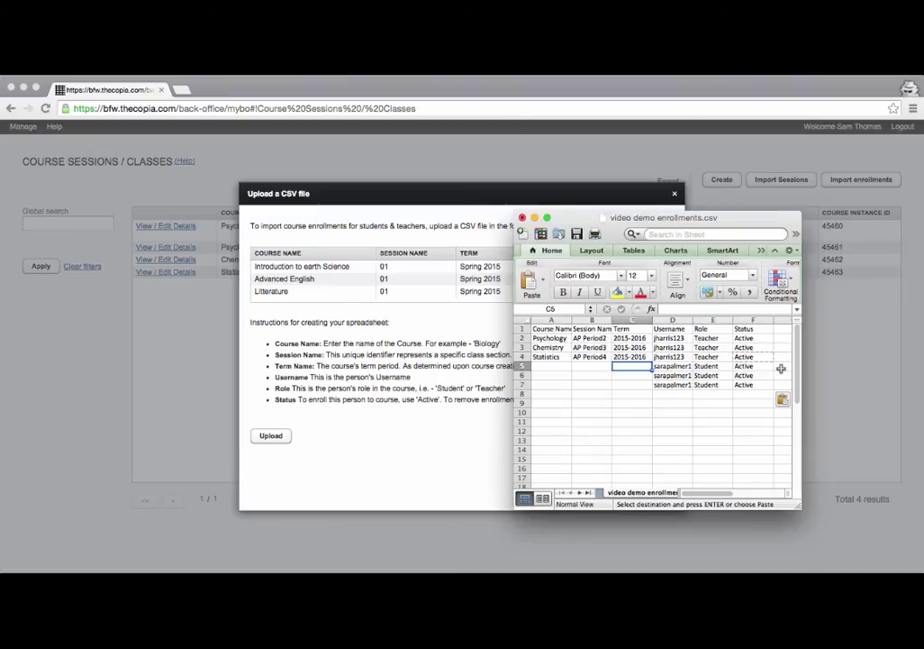
key("Up")
key("Up")
key("Up")
key("Left")
key("Left")
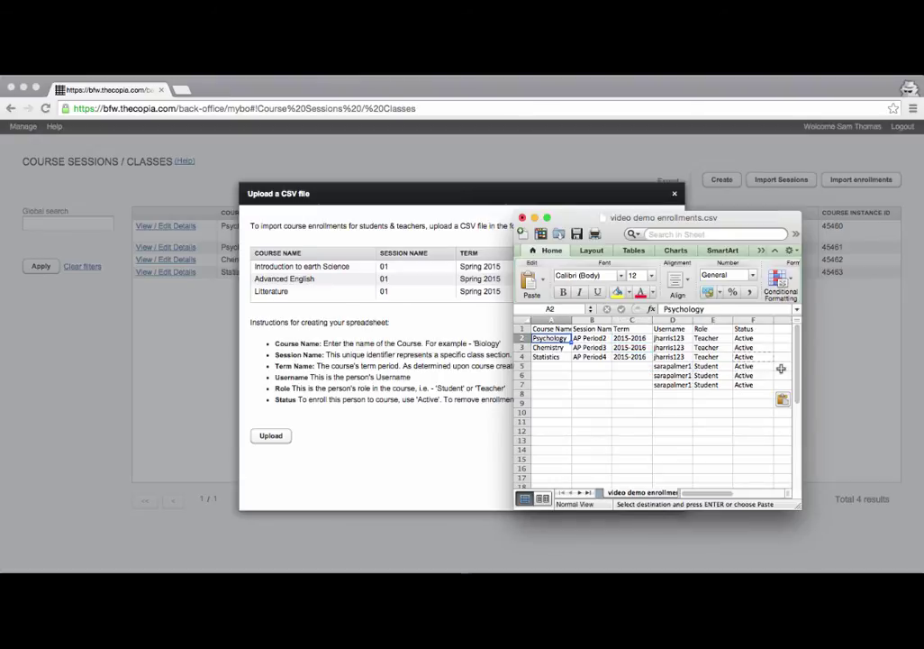
key("shift+Right")
key("shift+Right")
key("shift+Down")
key("shift+Down")
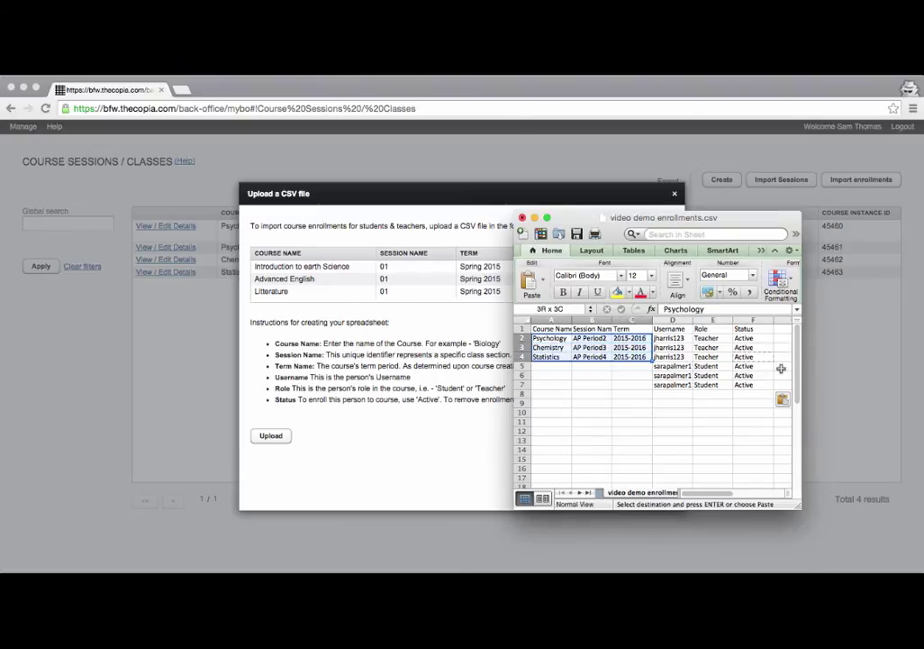
key("Down")
key("Down")
key("Down")
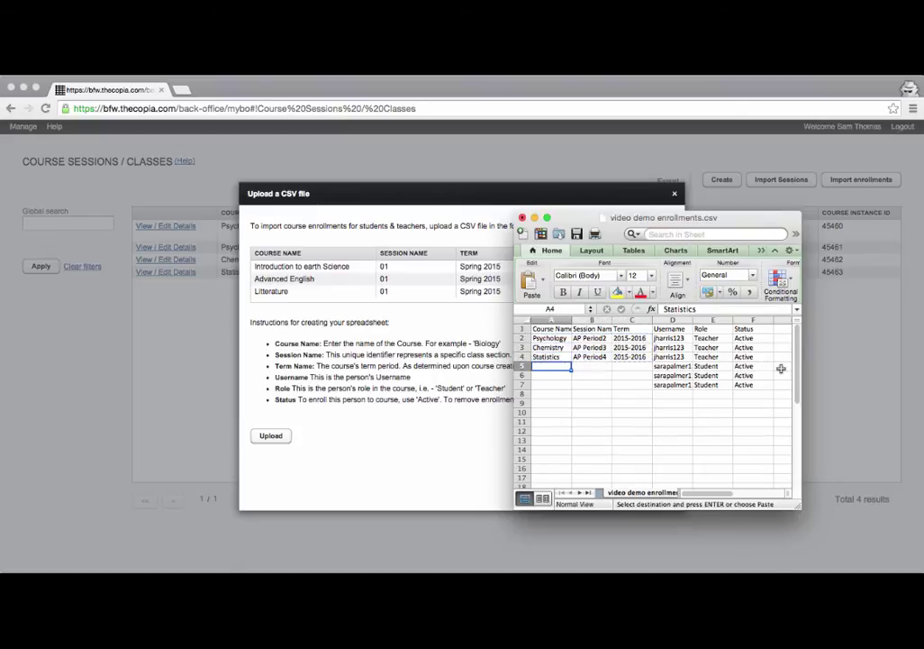
key("super+v")
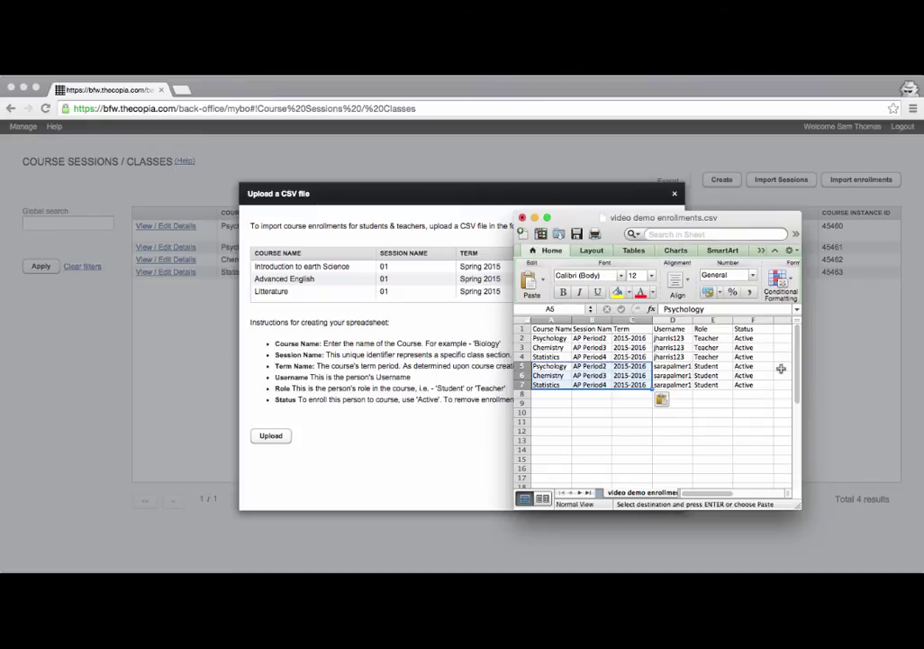
Save the enrollments file, keeping CSV format.
left_click(718, 402)
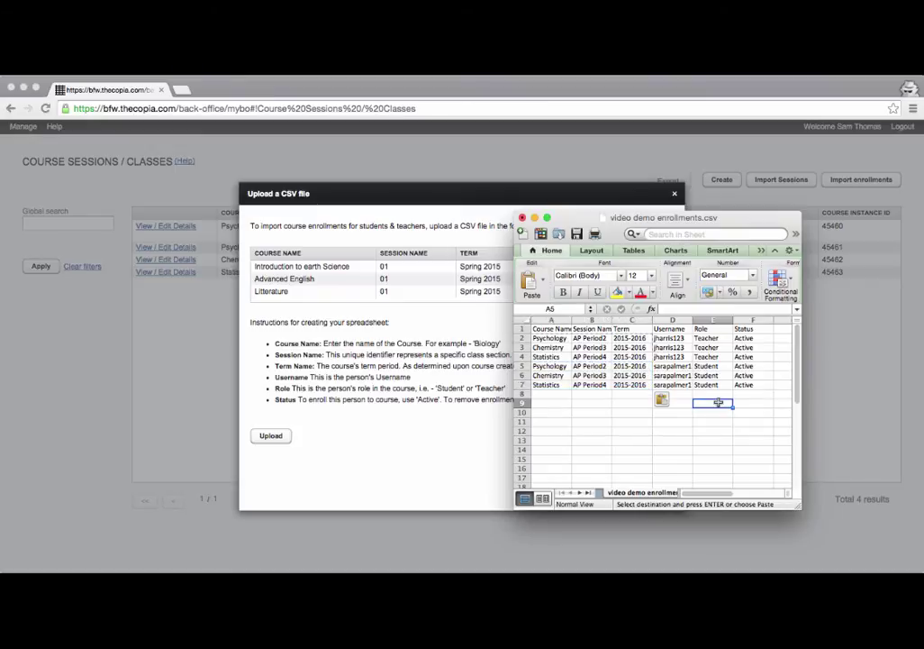
left_click(576, 234)
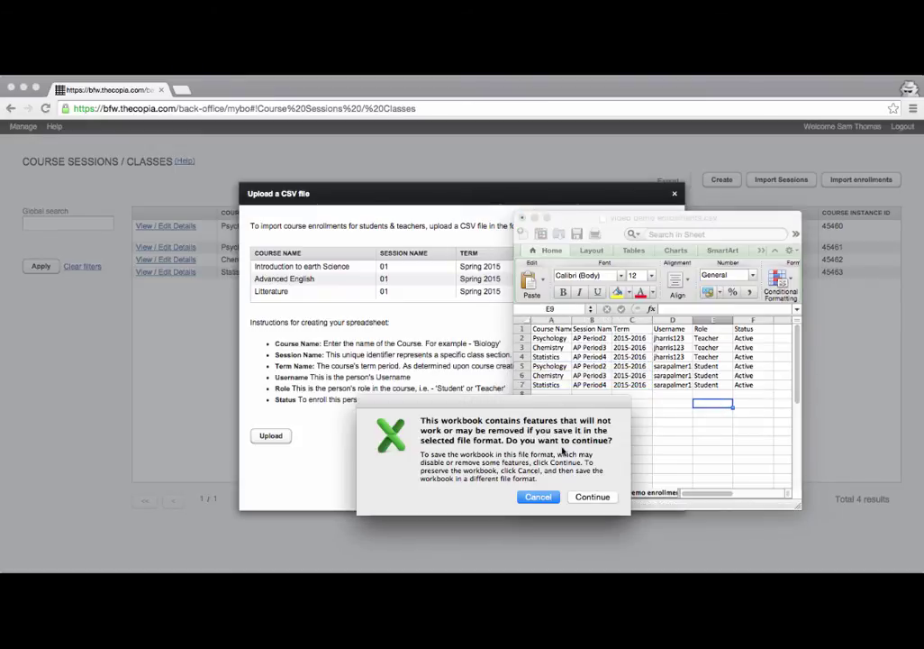
left_click(590, 496)
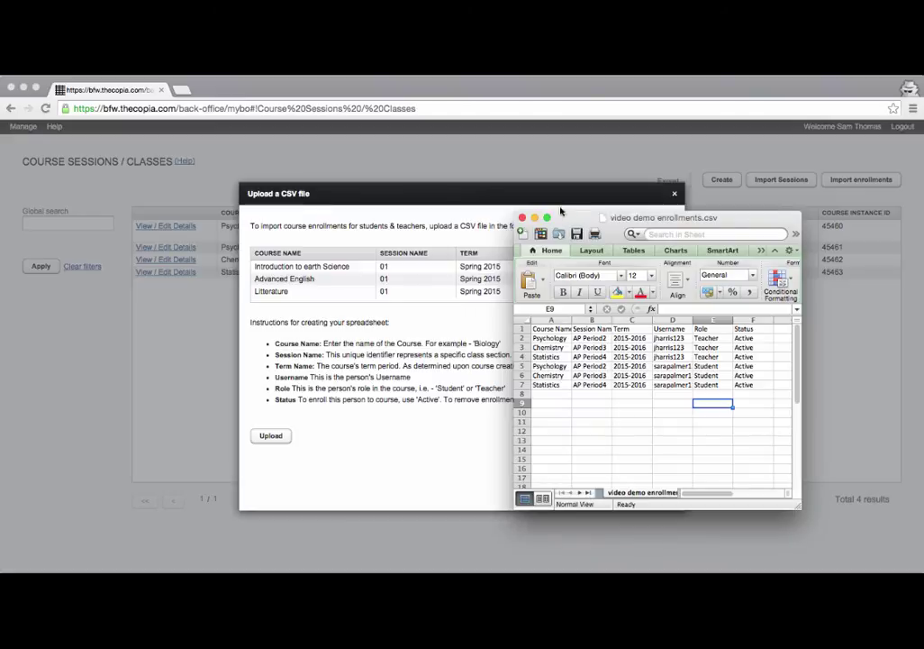
Upload 'video demo enrollments' from Downloads and run the enrollment import.
left_click_drag(619, 217, 432, 577)
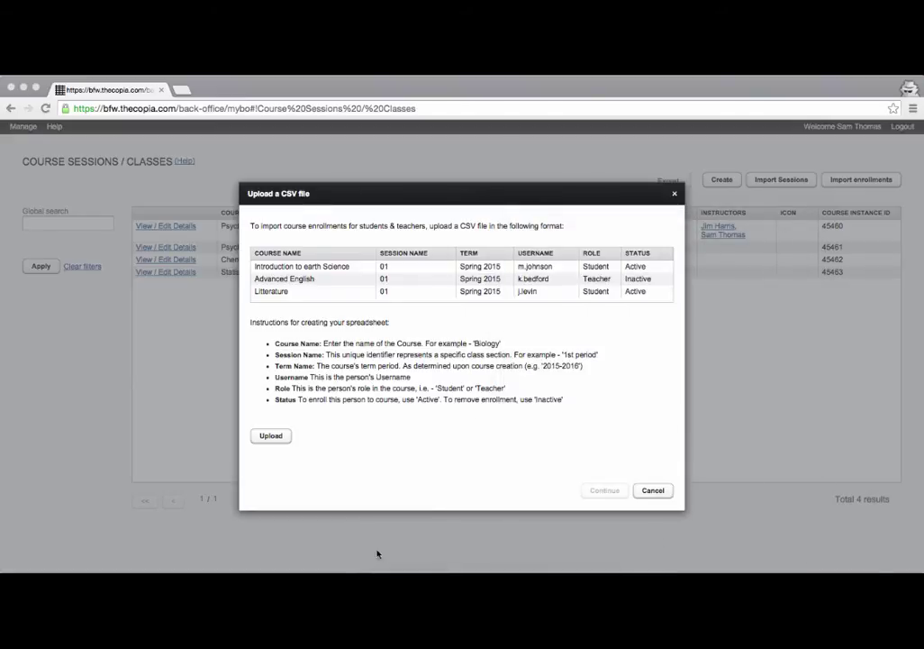
left_click(278, 441)
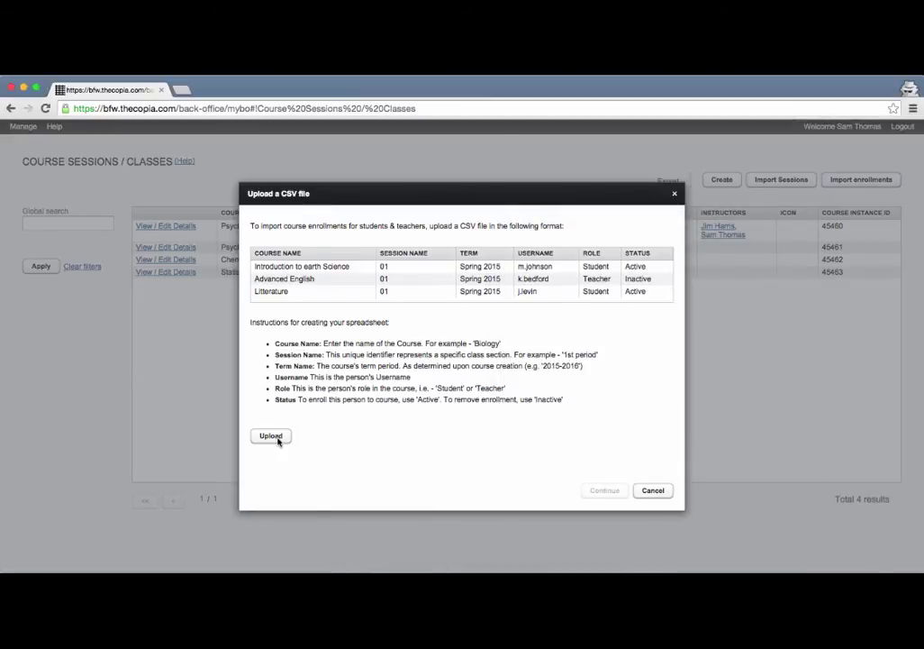
left_click(279, 440)
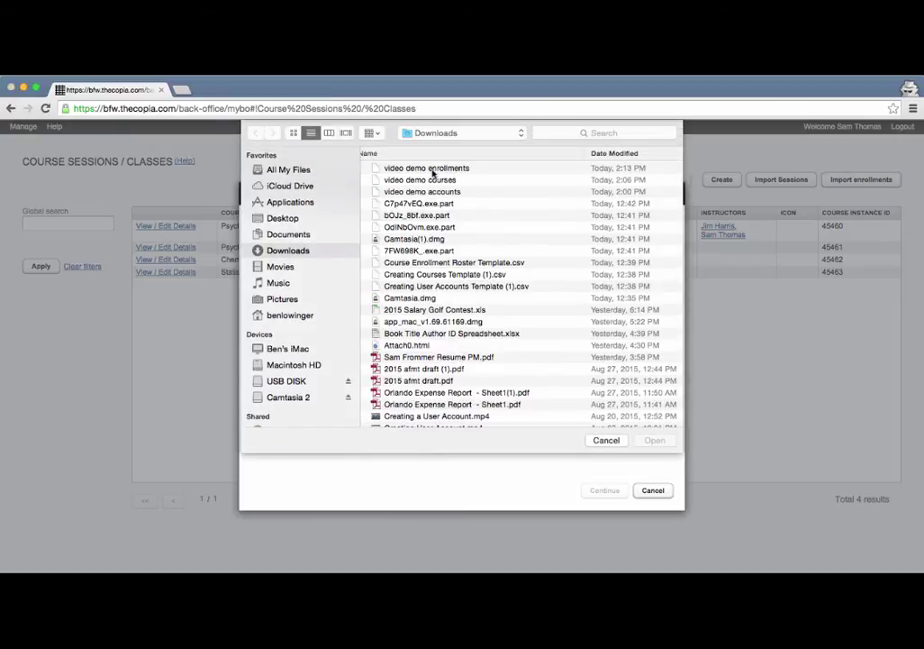
left_click(431, 169)
left_click(654, 439)
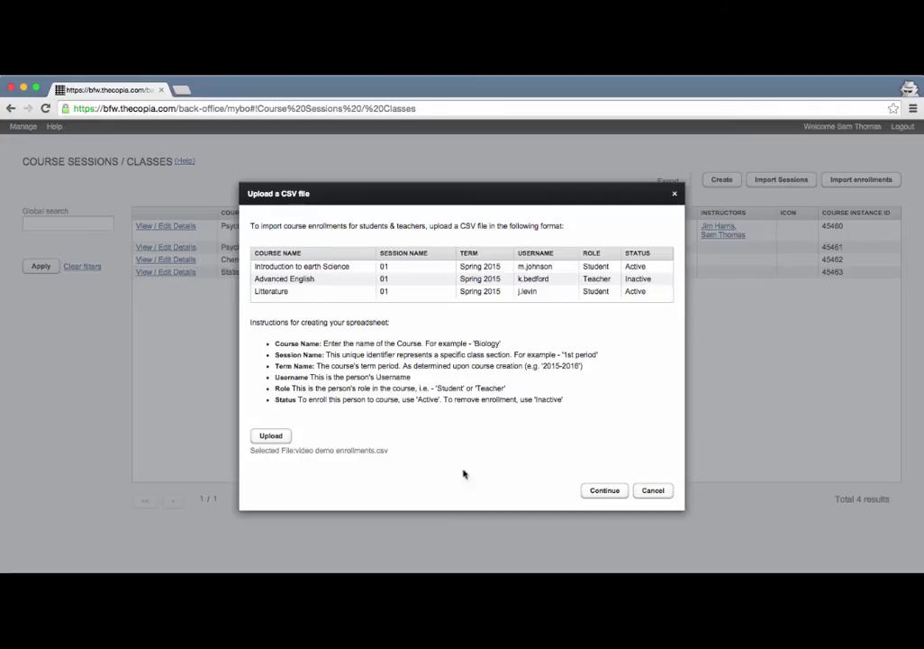
left_click(602, 493)
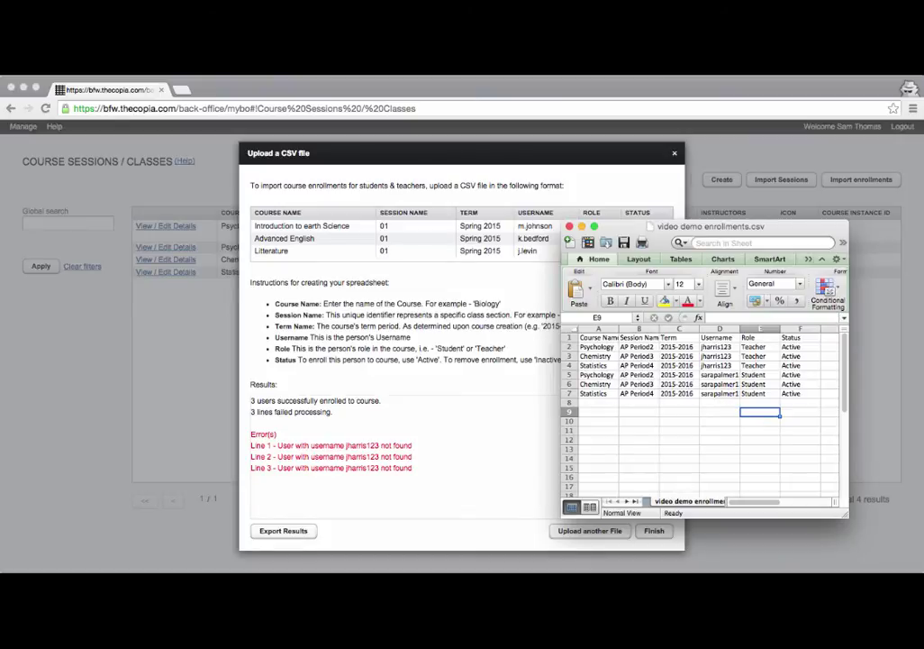
key("super+Tab")
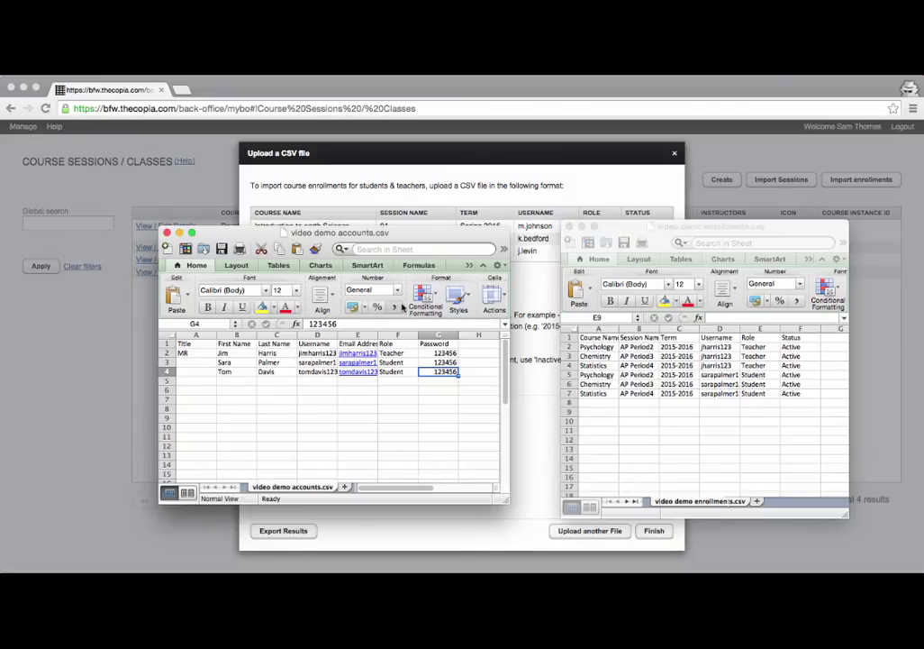
key("super+m")
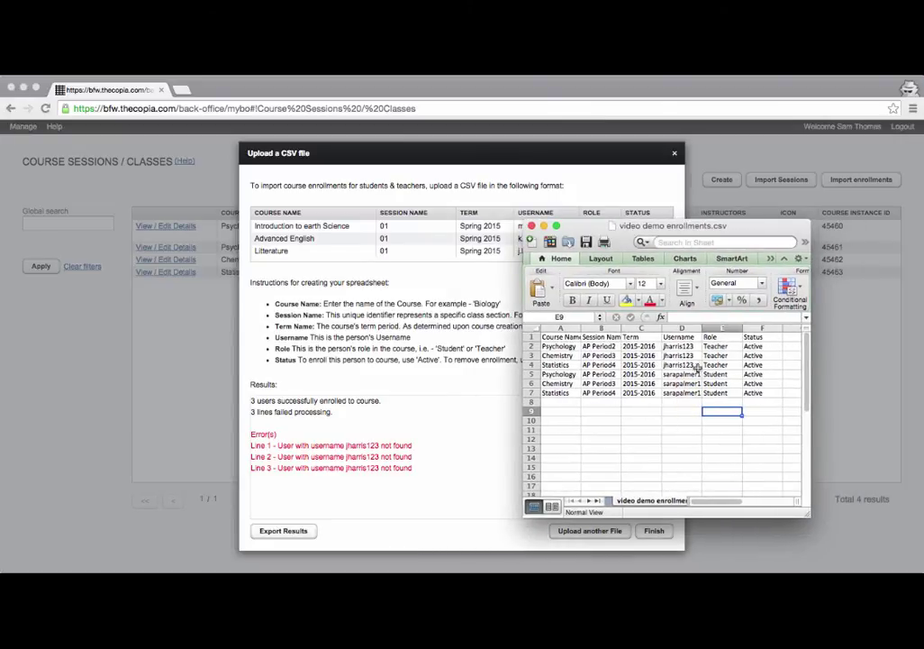
Replace the teacher username in D2 with the correct one and copy it to D3:D4.
left_click(688, 347)
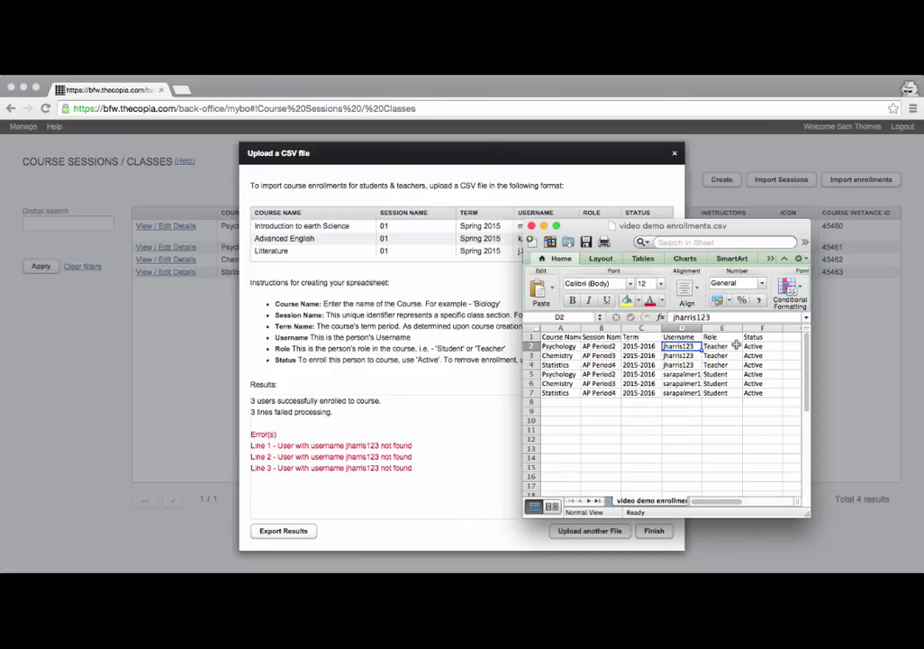
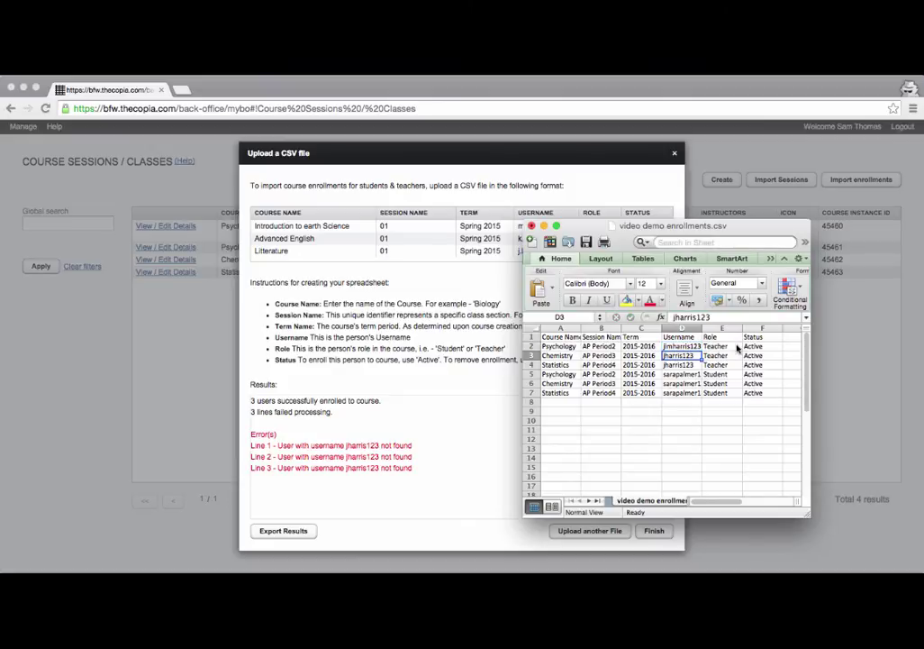
key("Return")
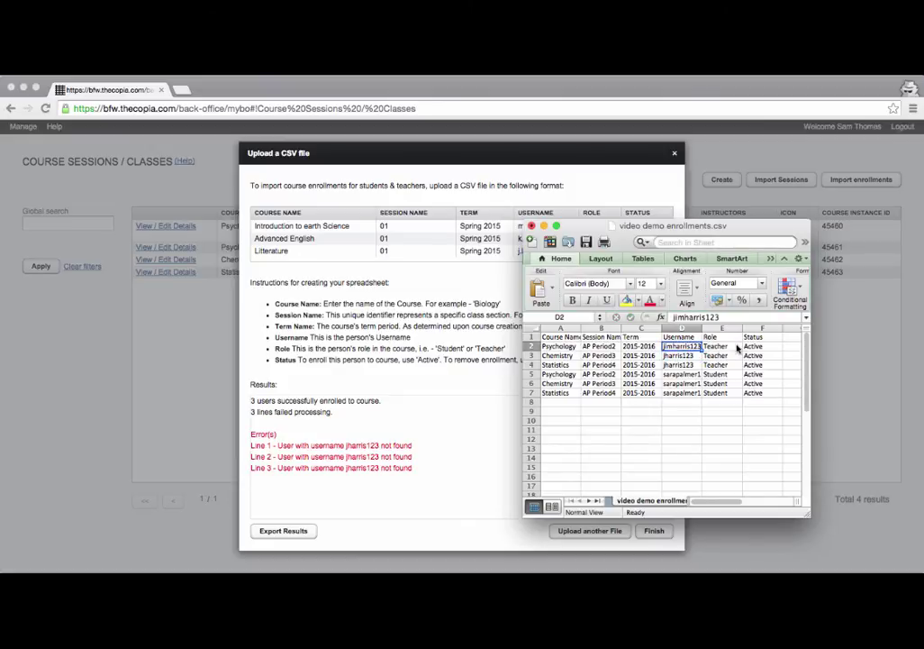
key("super+c")
key("Down")
key("super+v")
key("Down")
key("super+v")
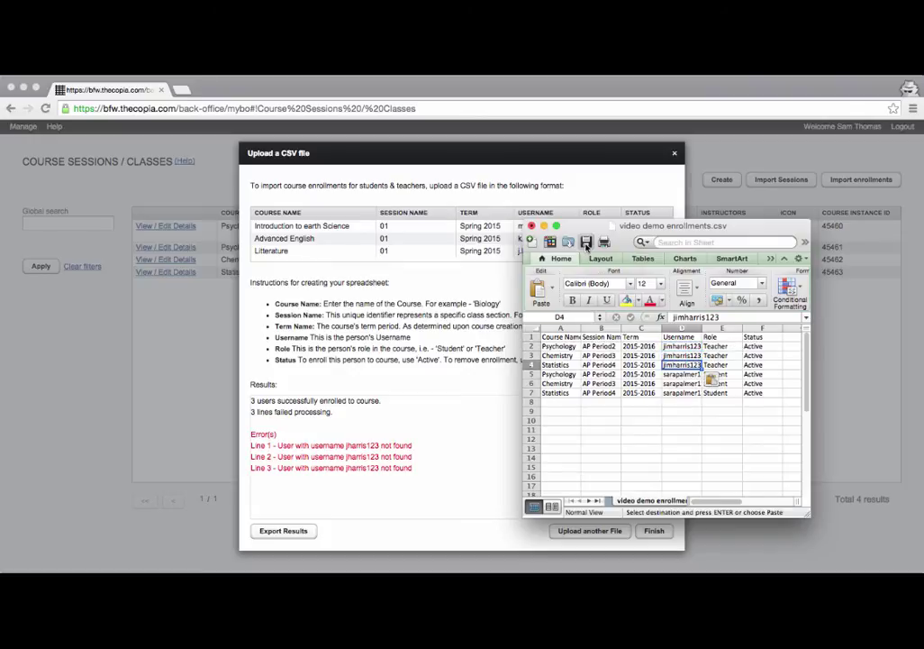
Save the CSV, keeping CSV format, and minimize the spreadsheet.
key("super+s")
left_click(584, 497)
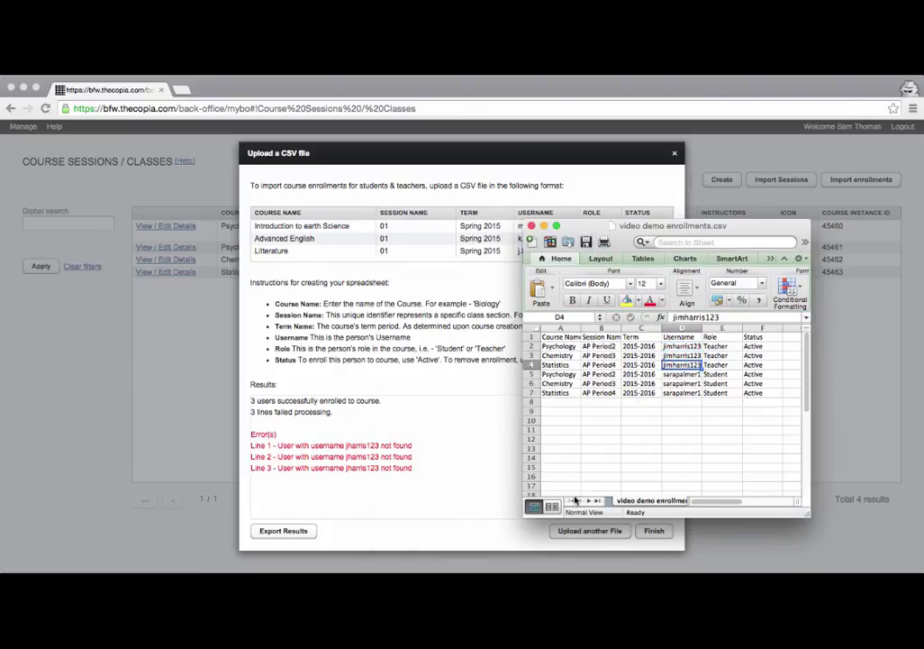
double_click(570, 227)
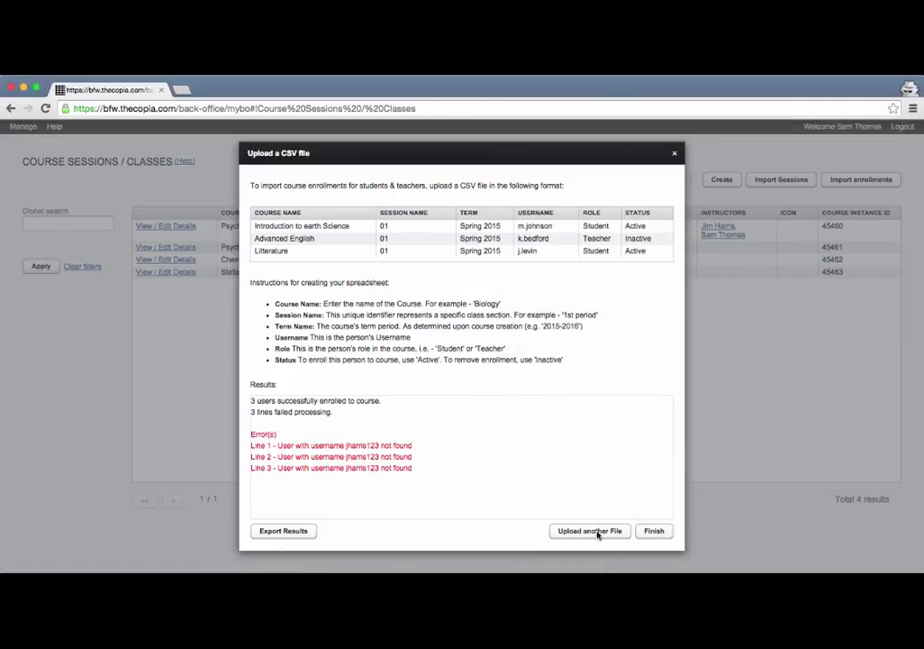
Upload 'video demo enrollments' again and rerun the enrollment import.
left_click(597, 534)
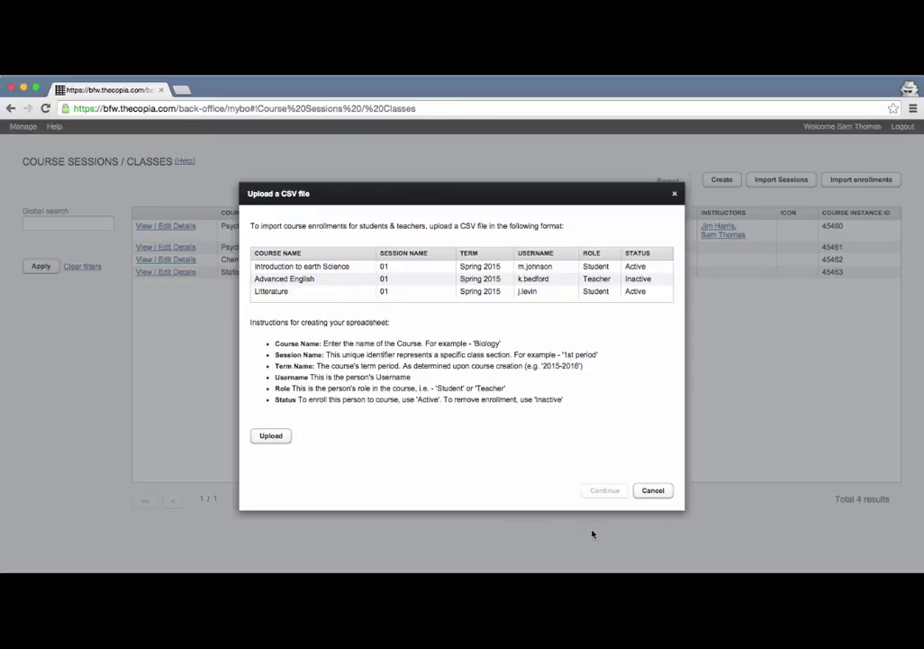
left_click(271, 436)
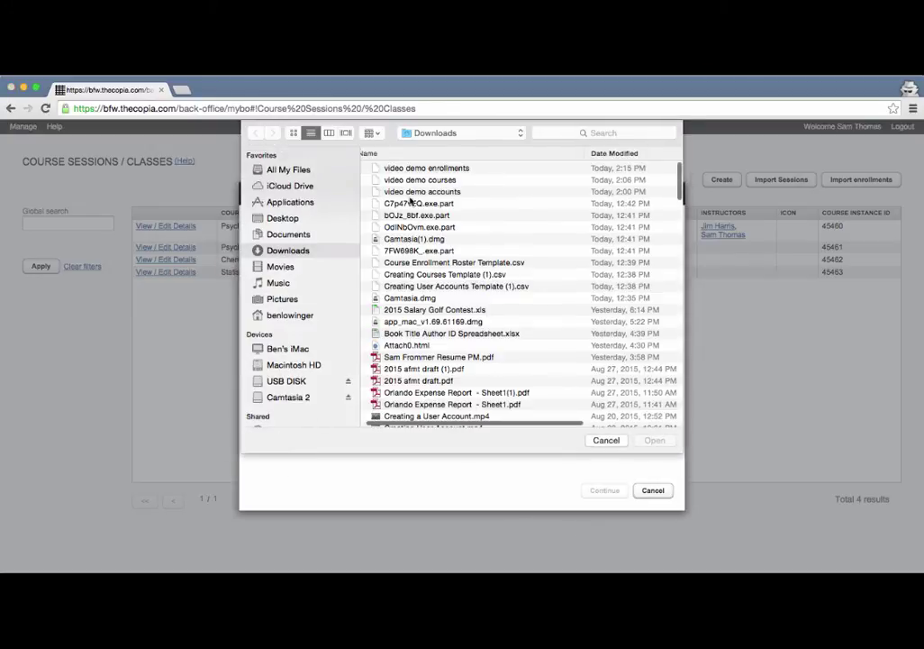
left_click(427, 169)
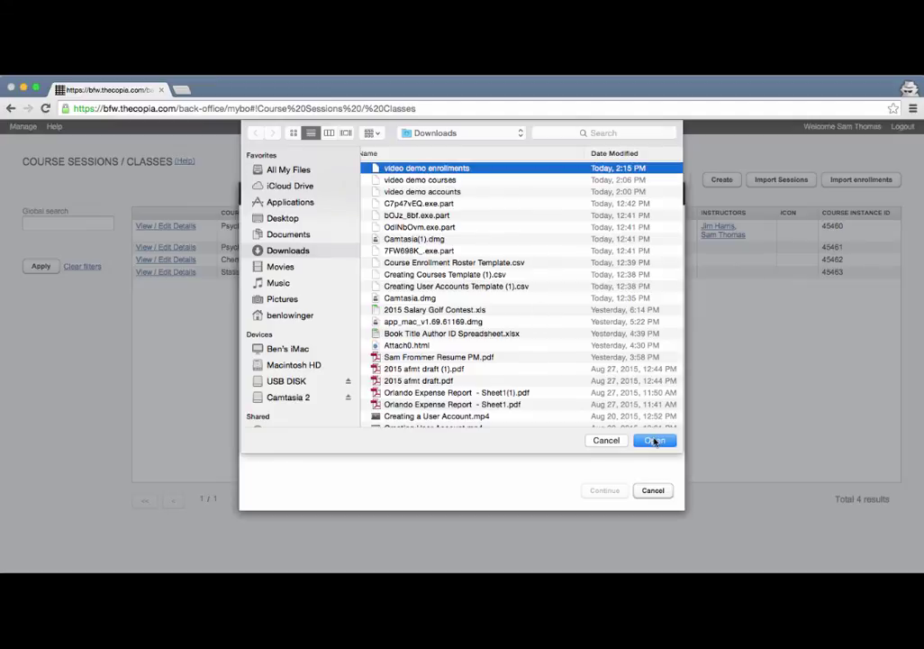
left_click(654, 440)
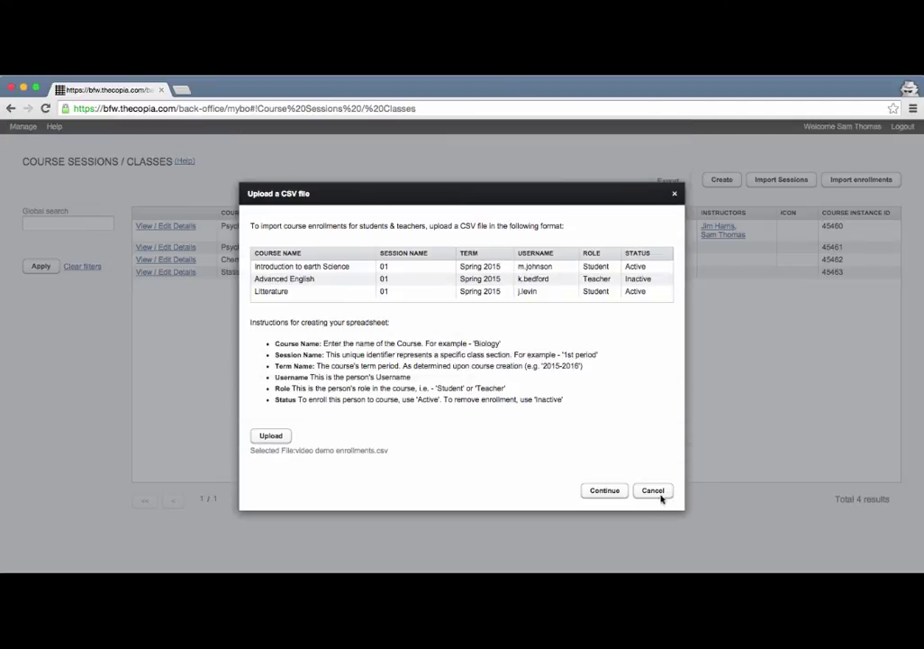
left_click(605, 491)
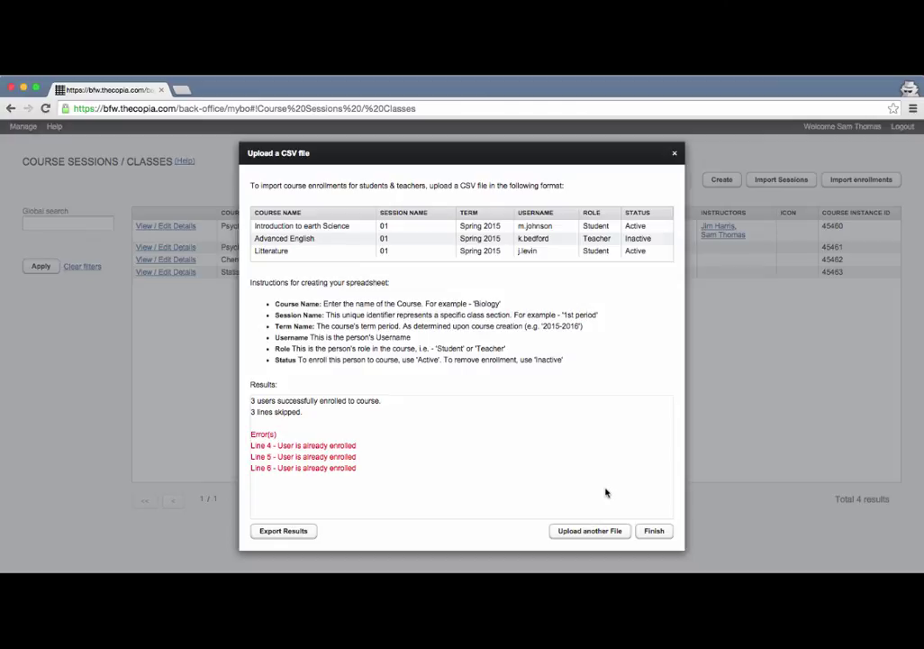
left_click(654, 532)
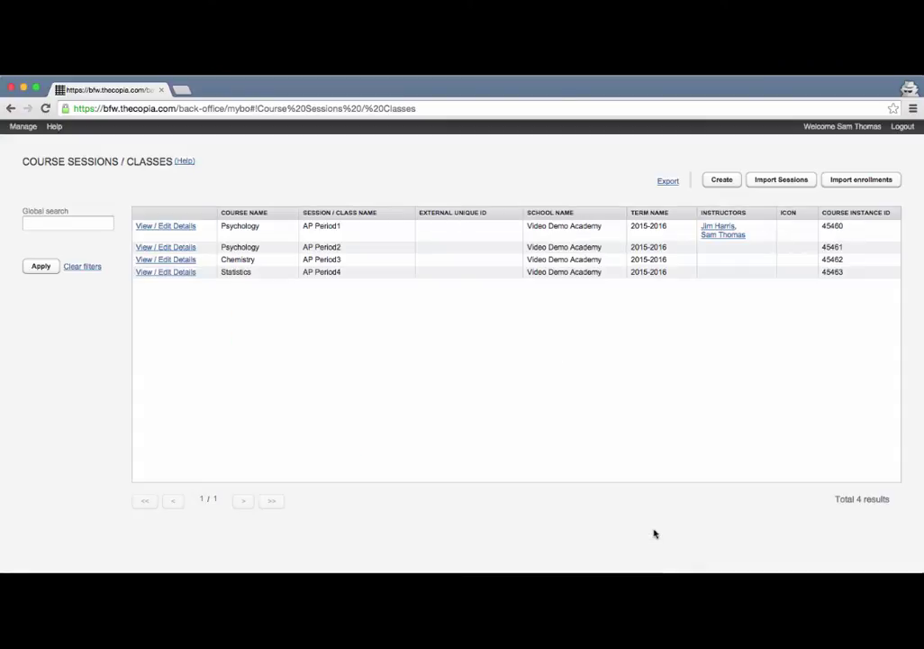
left_click(178, 248)
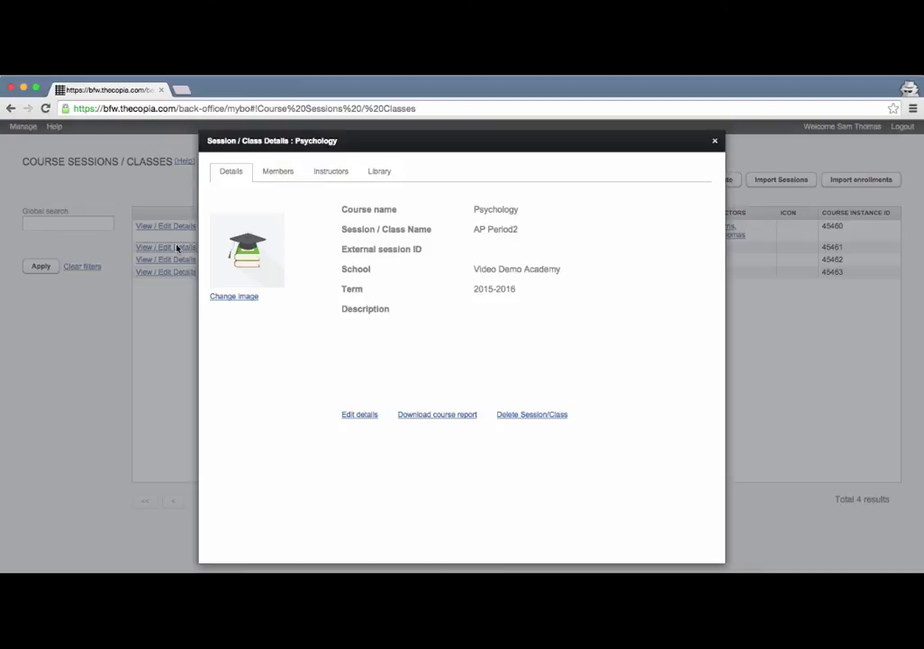
left_click(282, 176)
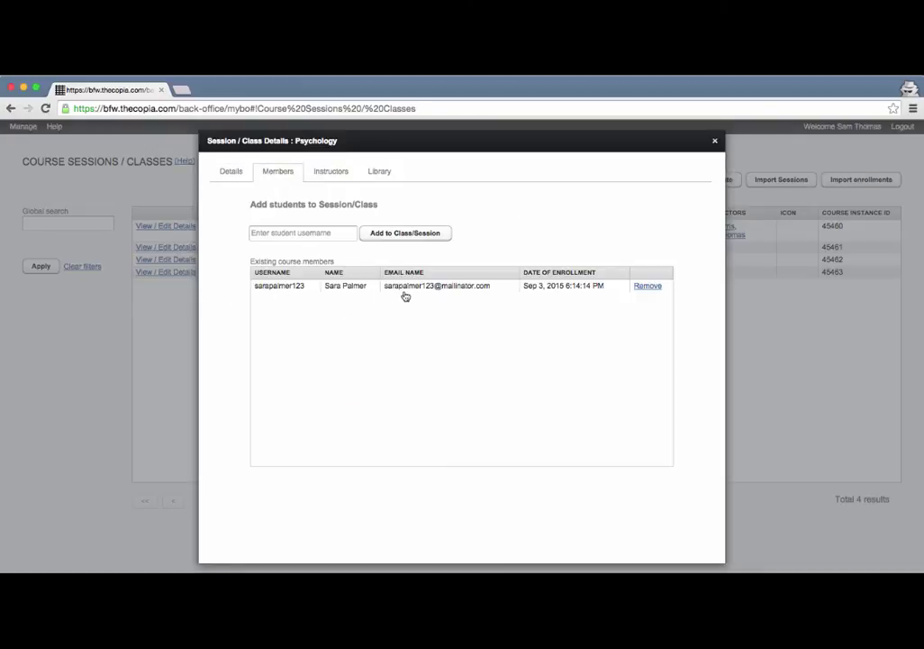
left_click(326, 175)
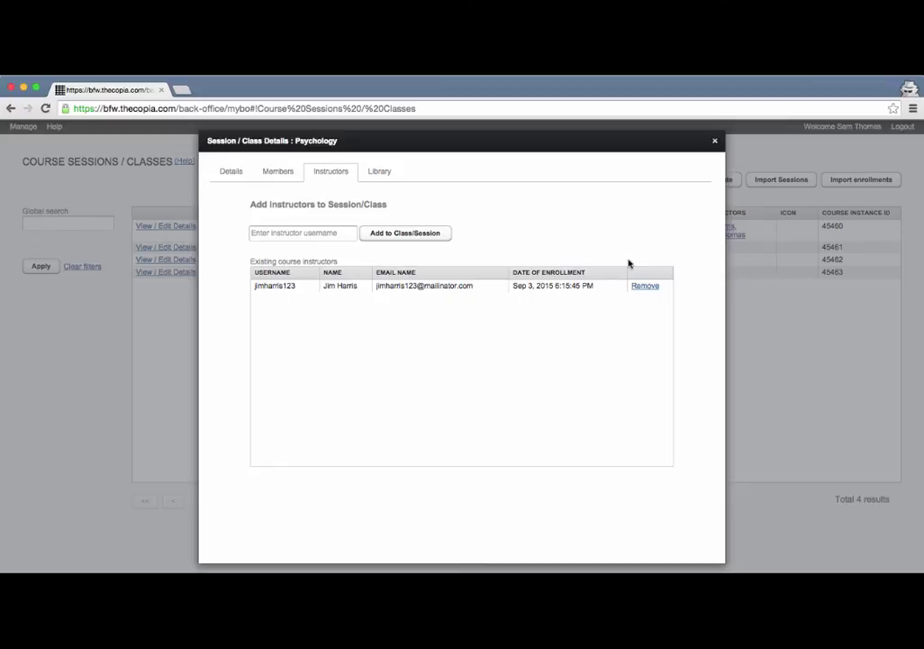
left_click(715, 141)
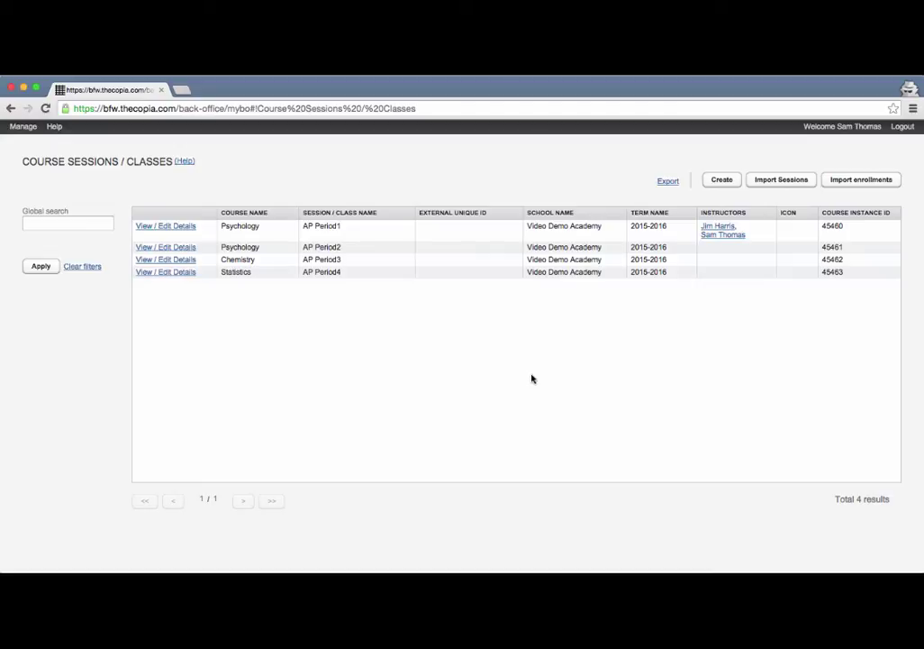
Reload Course Sessions / Classes and open the Psychology AP Period1 class's Library tab.
left_click(18, 129)
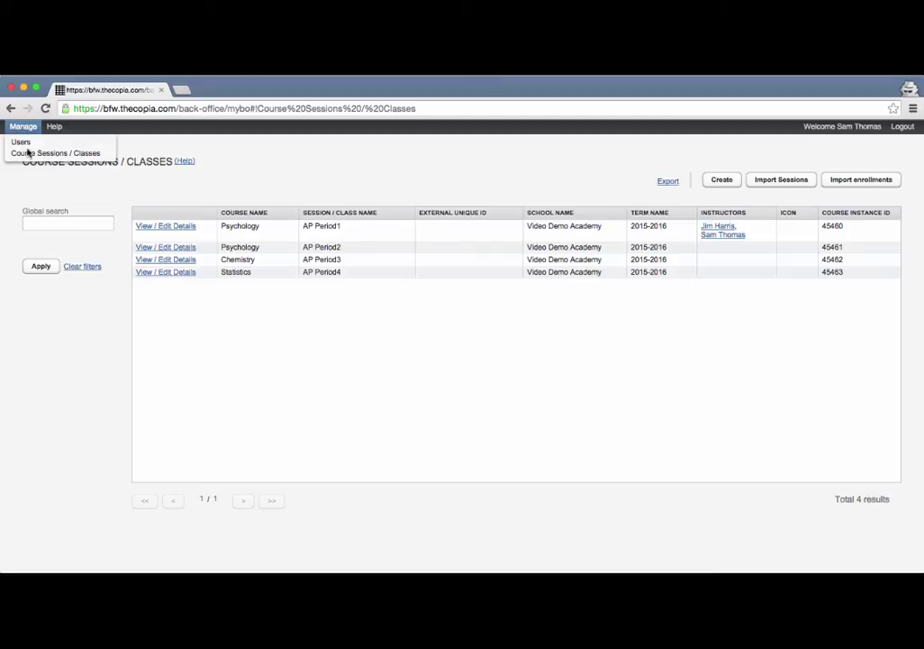
left_click(27, 154)
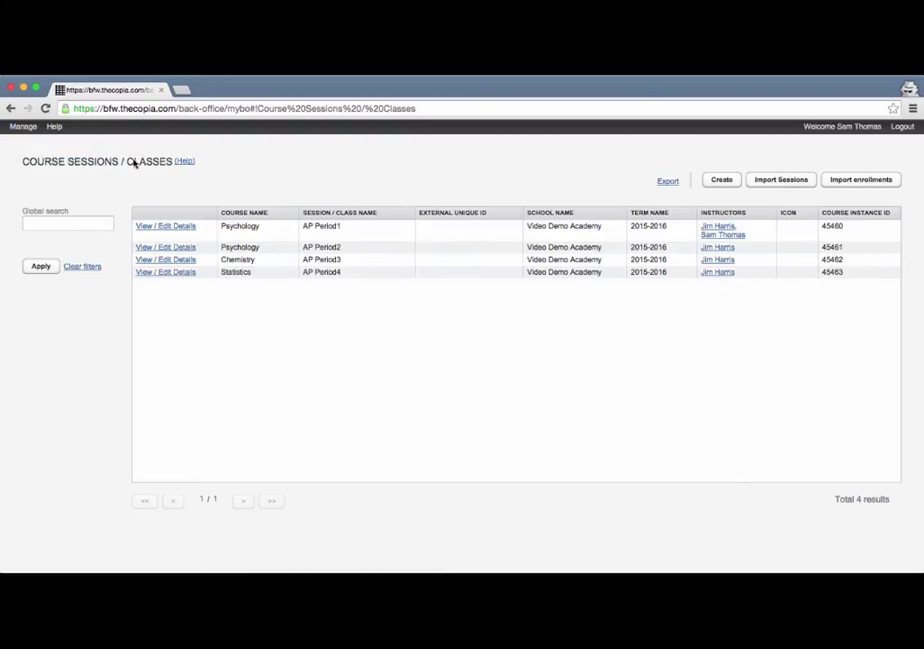
left_click(165, 228)
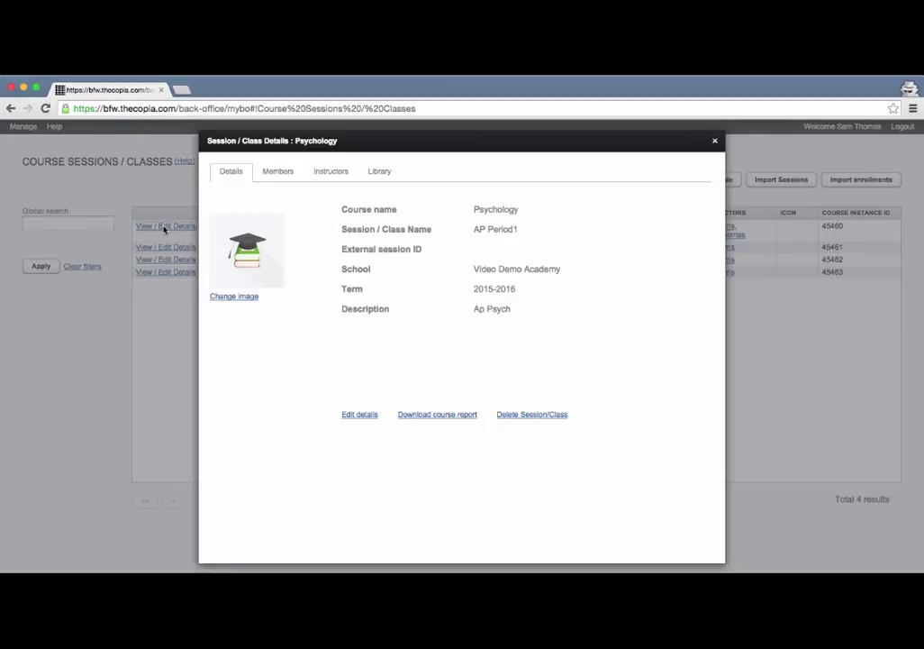
left_click(382, 173)
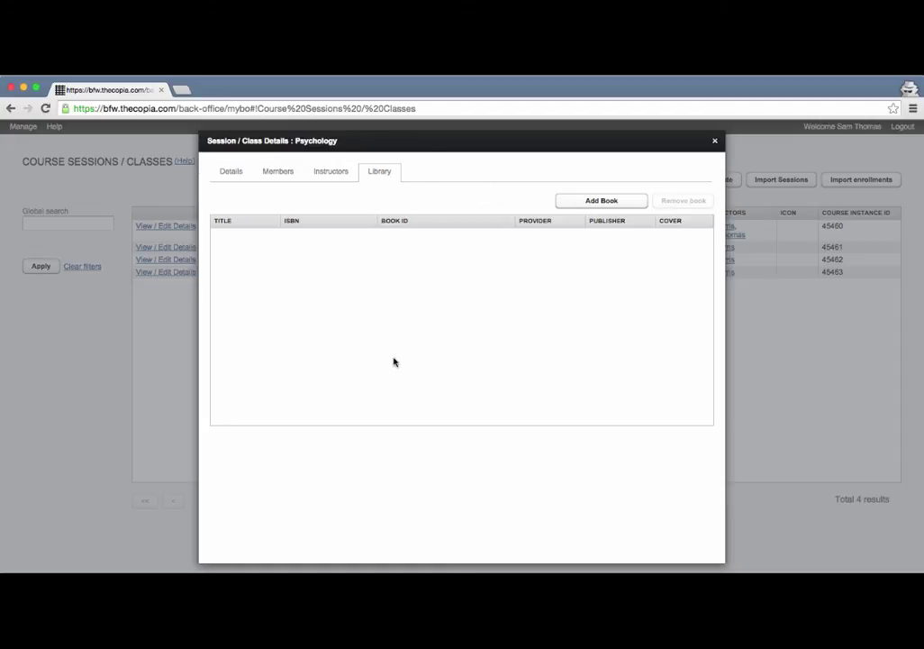
Search 'psychology' and add Myers' Psychology for AP, Second Edition, purchased for all students.
left_click(597, 201)
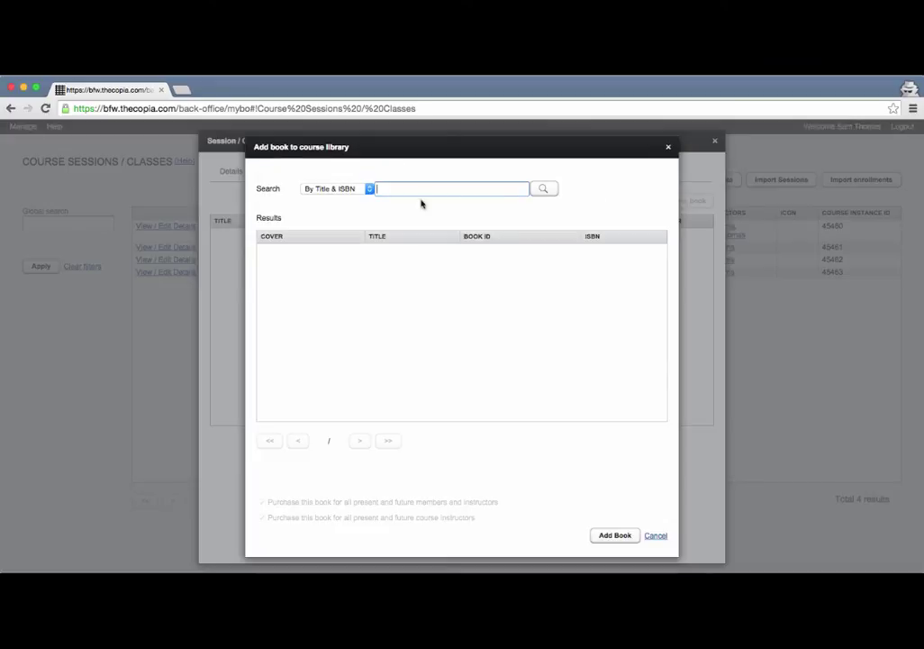
type("psychology")
key("Return")
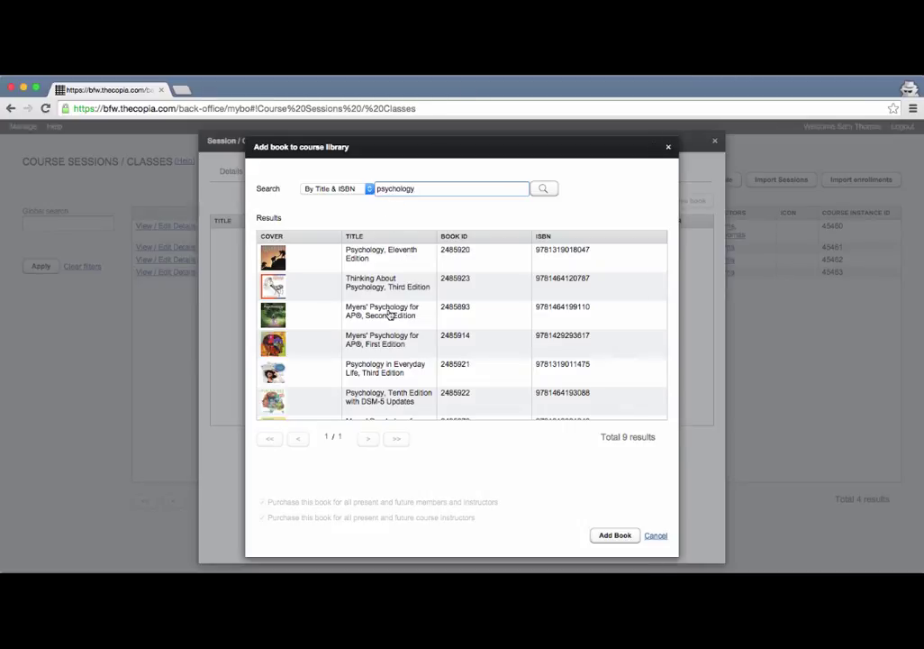
left_click(384, 312)
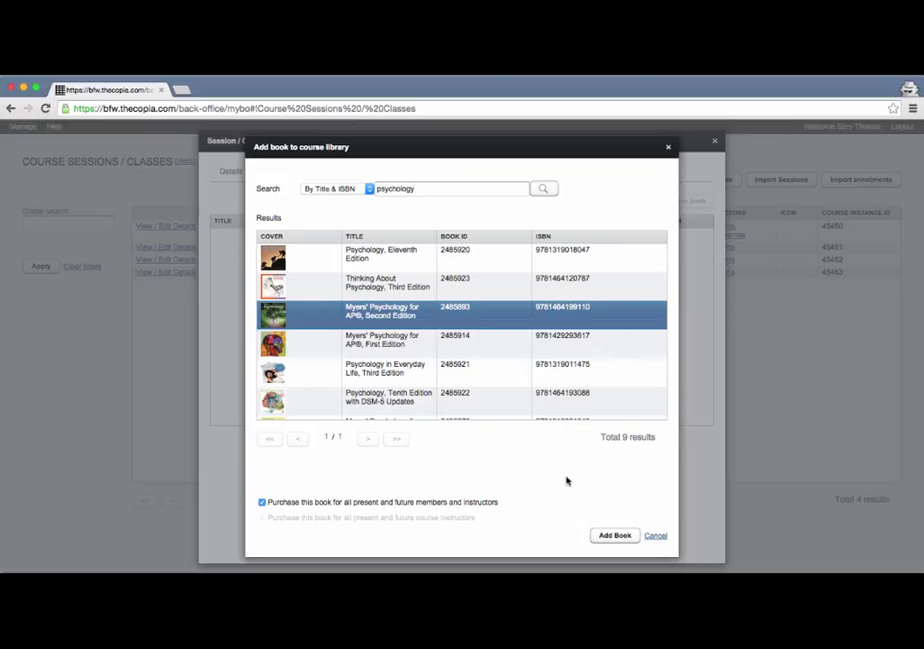
left_click(609, 536)
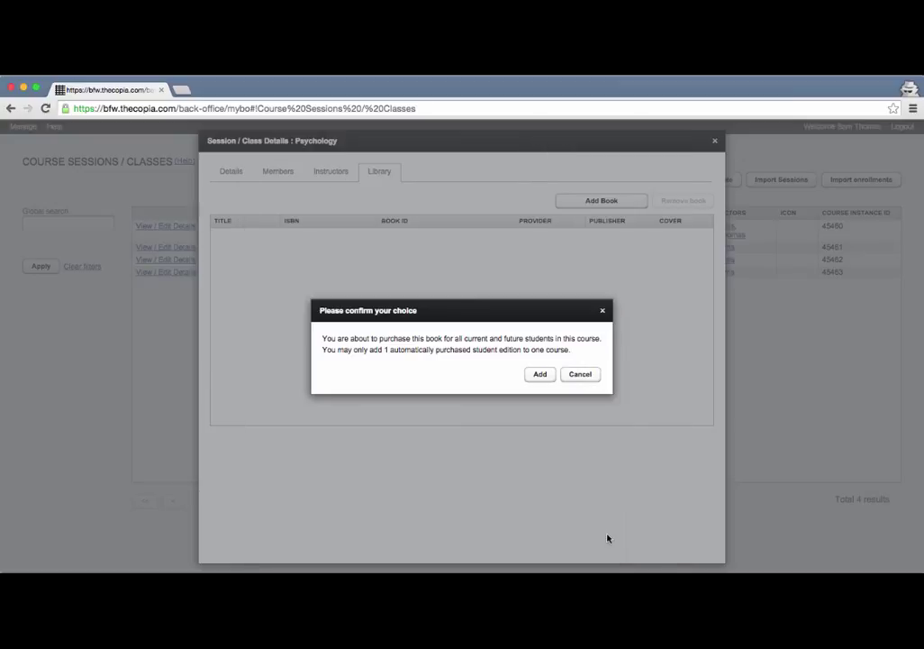
left_click(540, 374)
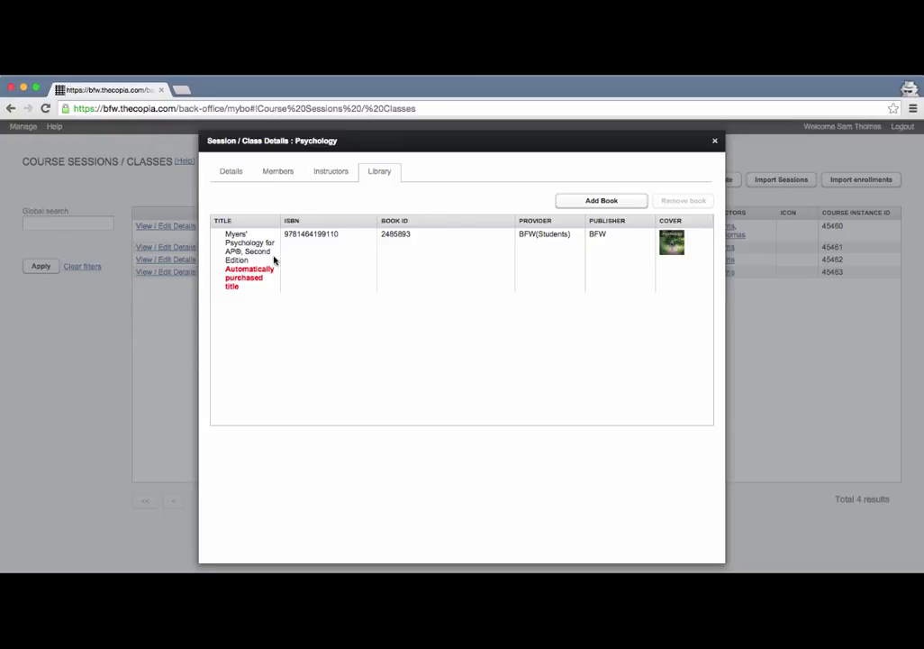
Search 'psychology' and add the Second Edition Teacher's Edition, purchased for all instructors.
left_click(609, 202)
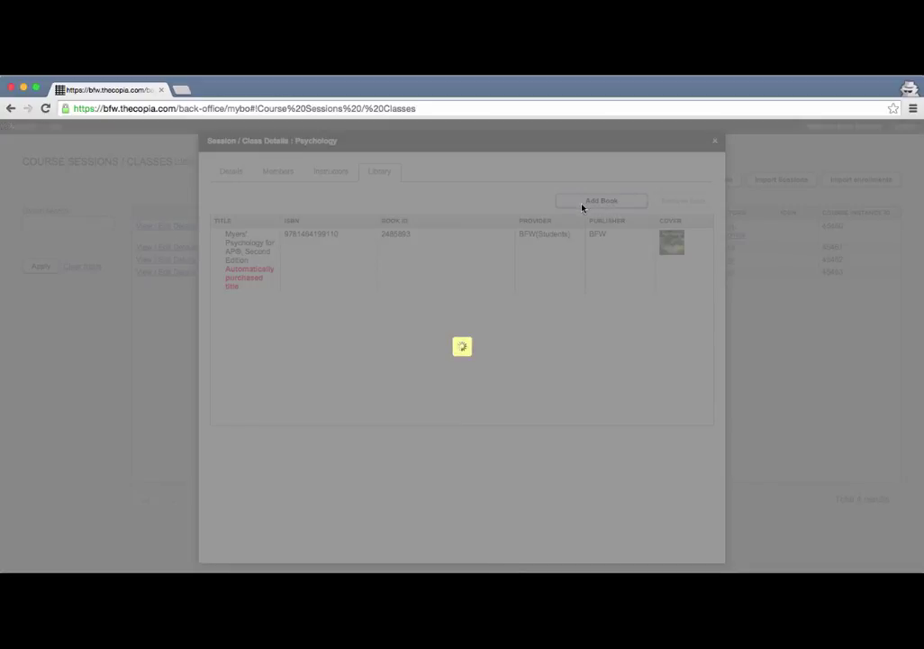
type("psy")
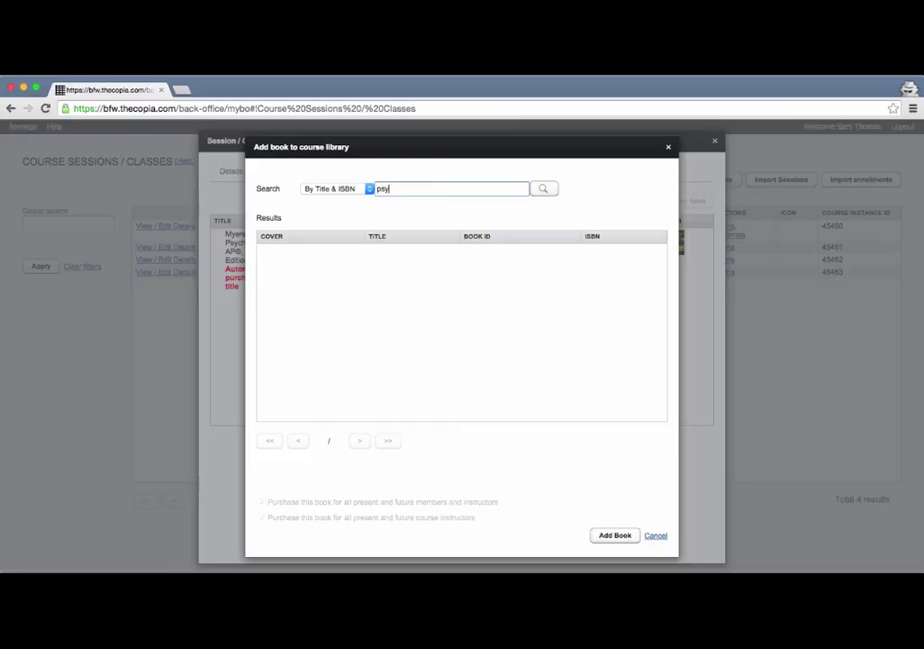
type("chology")
left_click(542, 189)
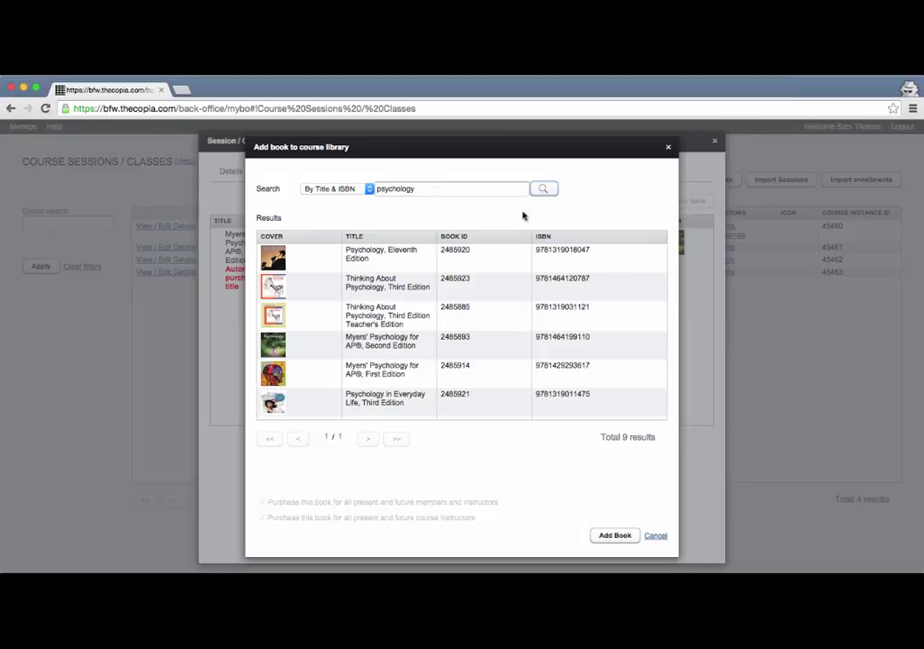
scroll(447, 278, "down", 3)
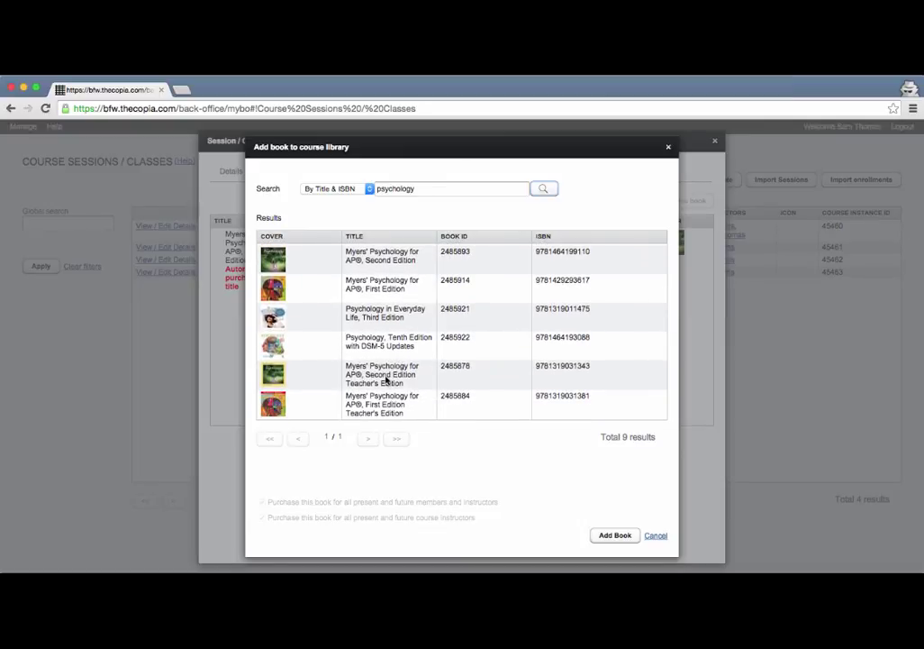
scroll(385, 381, "up", 1)
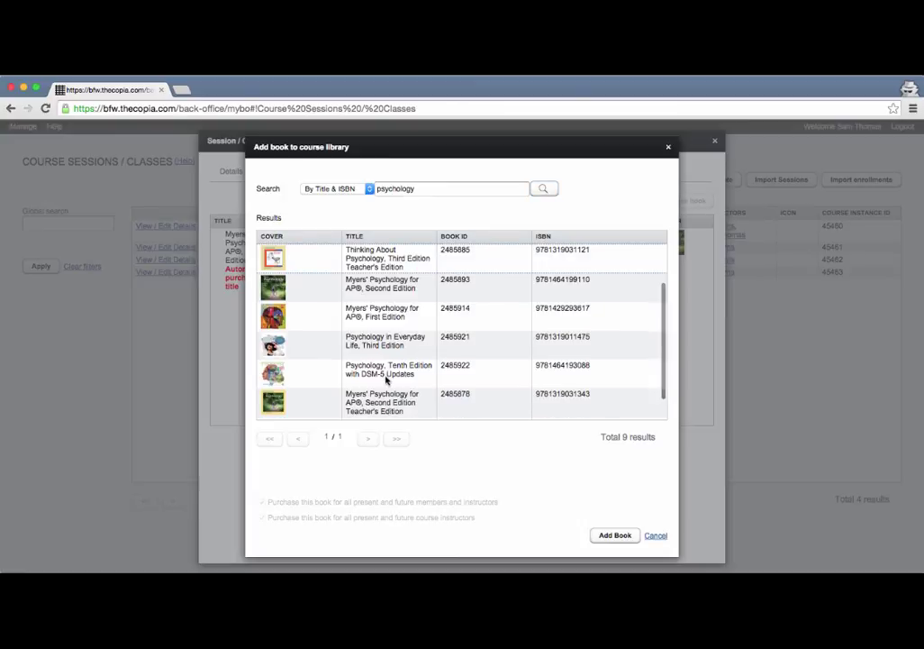
scroll(388, 378, "down", 1)
left_click(379, 370)
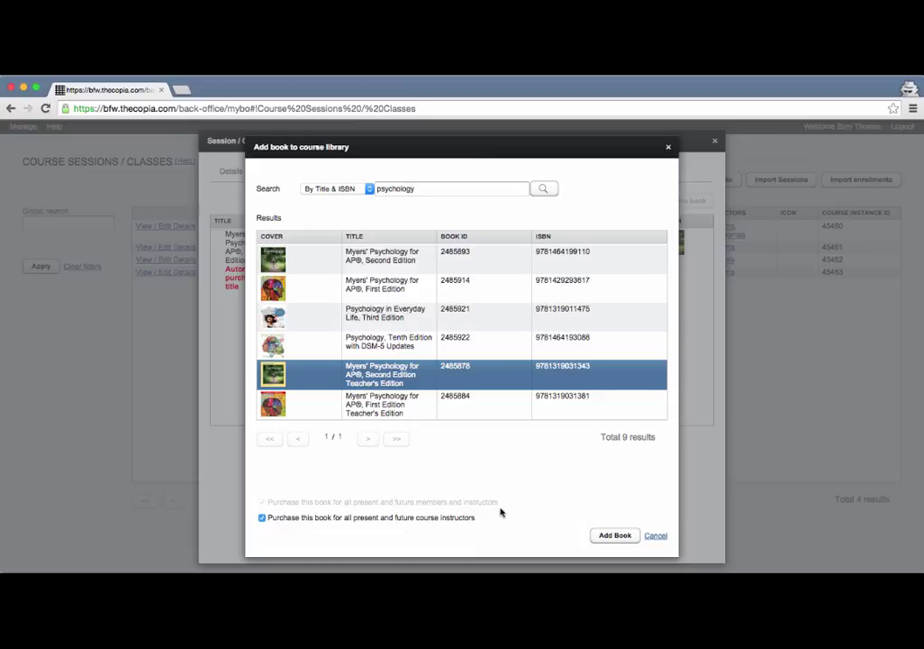
left_click(613, 536)
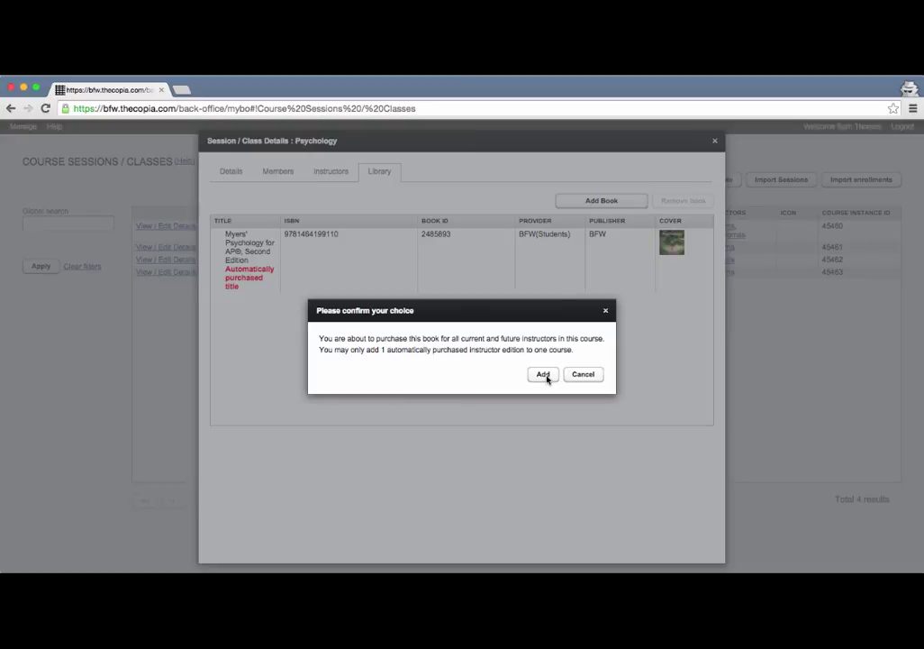
left_click(546, 376)
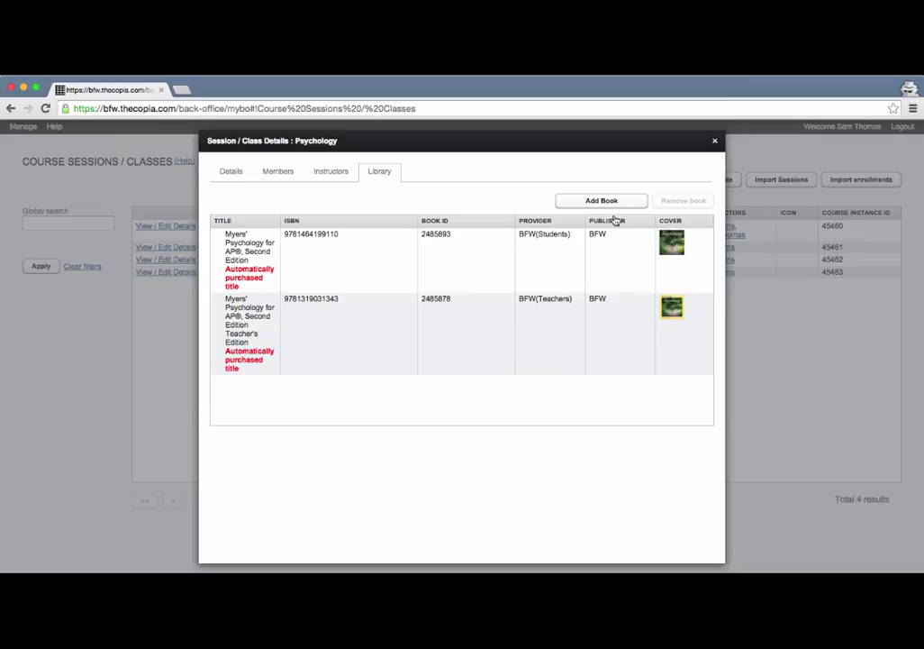
Close the class details and go to the Users list under Manage.
left_click(716, 143)
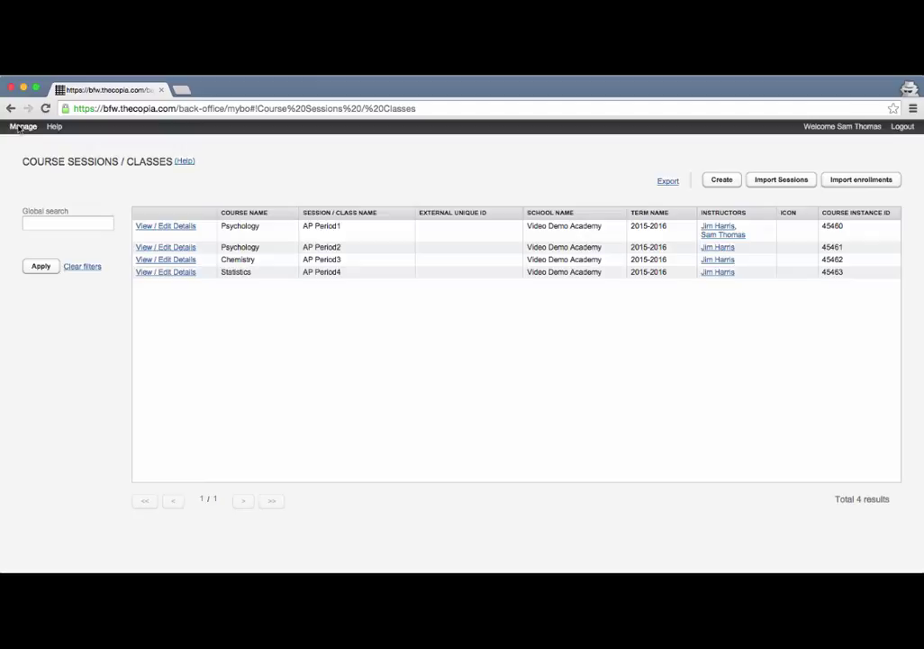
left_click(23, 126)
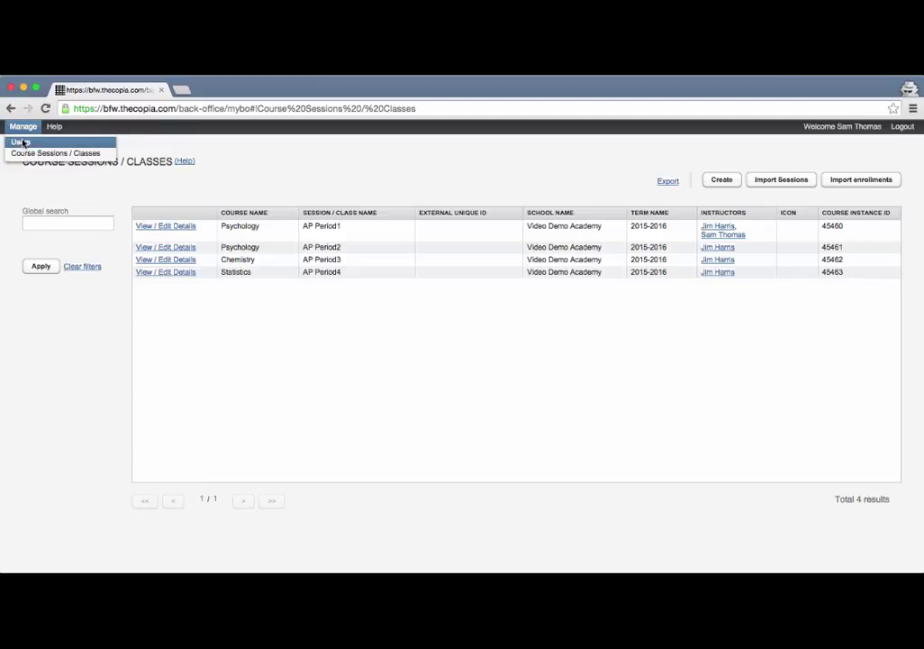
left_click(20, 142)
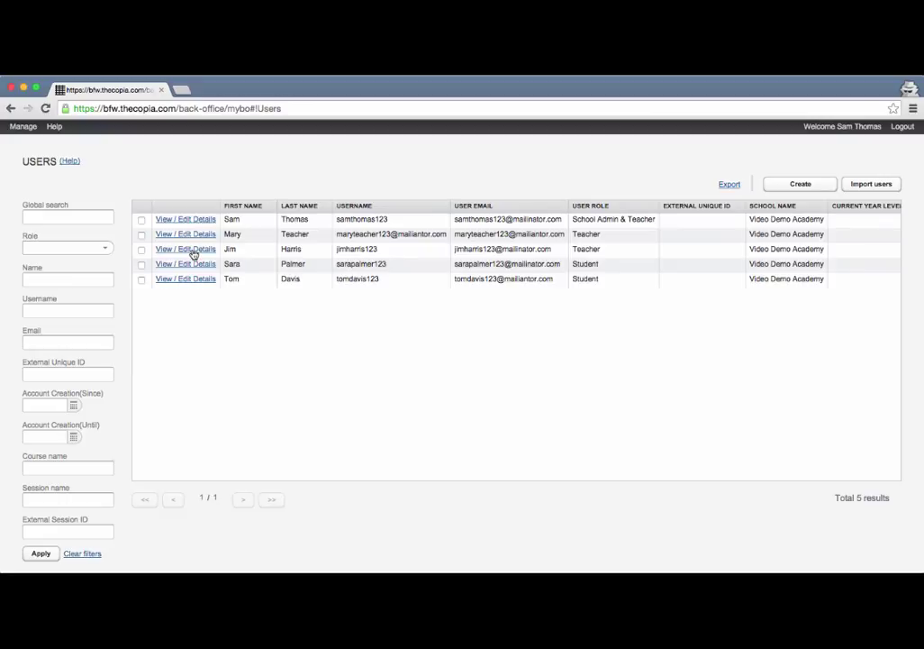
In the instructor's record, check both Myers' editions under Books, then the four 2015-2016 courses.
left_click(193, 253)
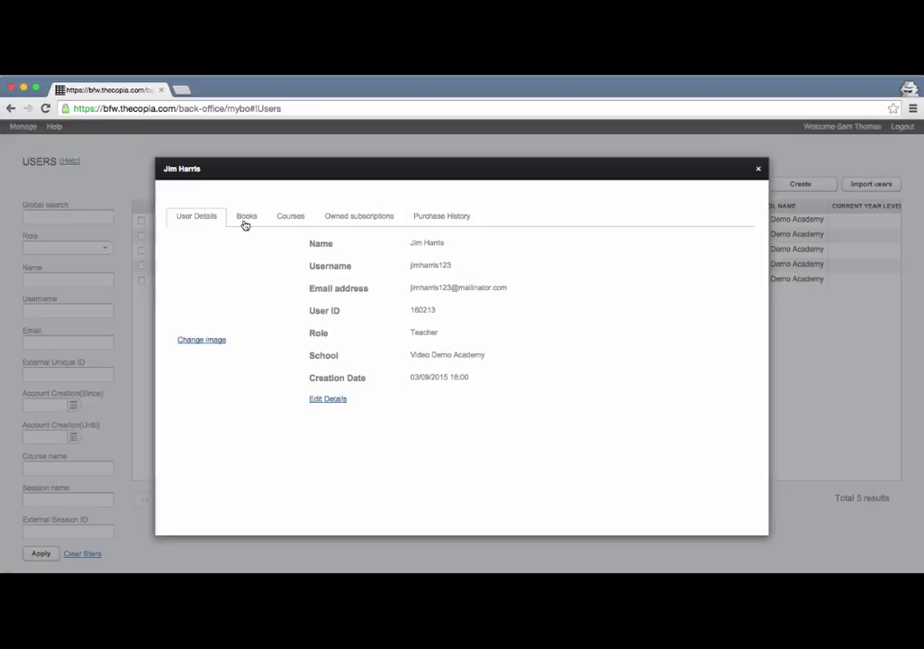
left_click(246, 219)
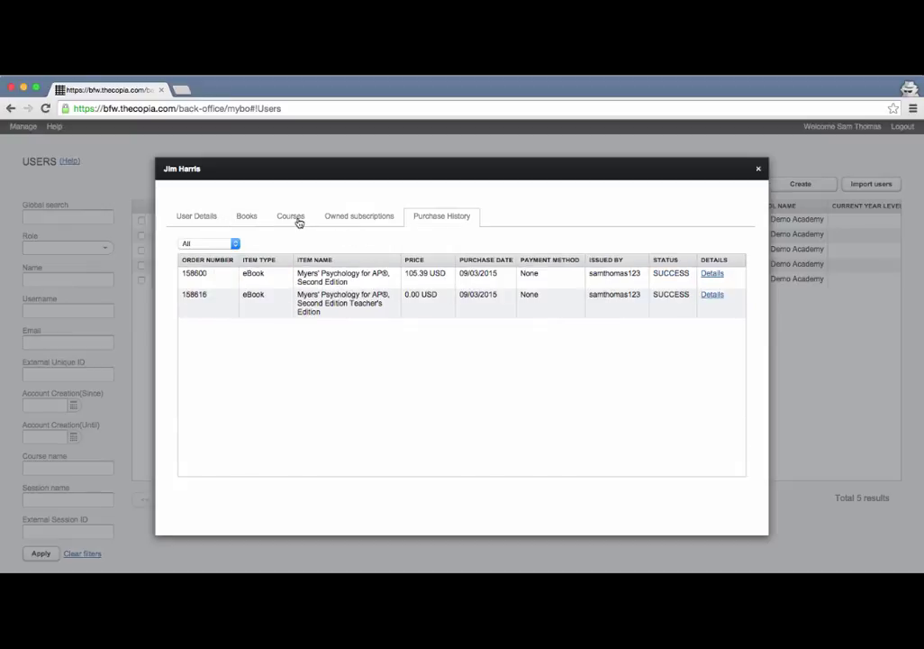
left_click(297, 220)
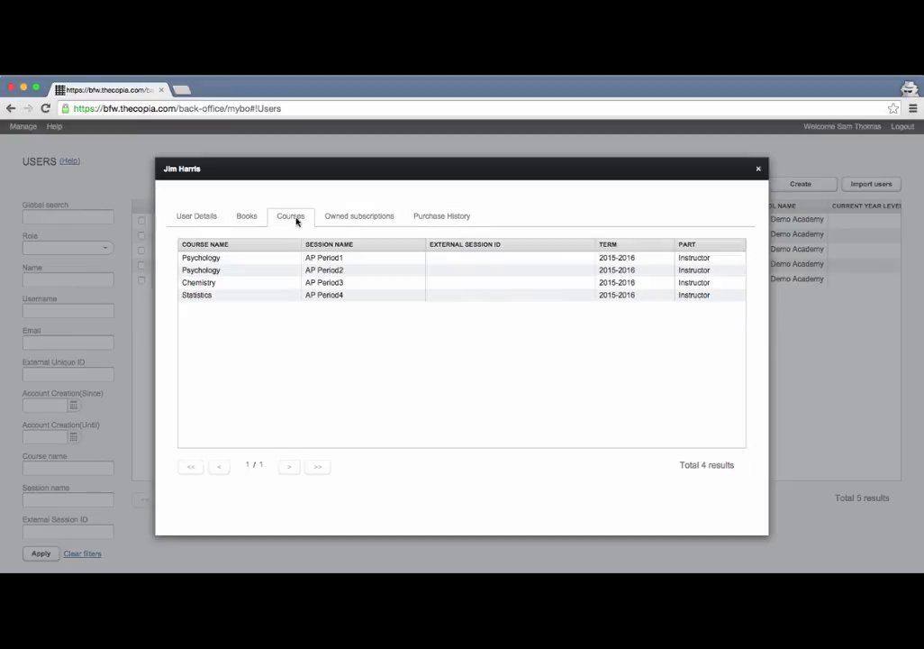